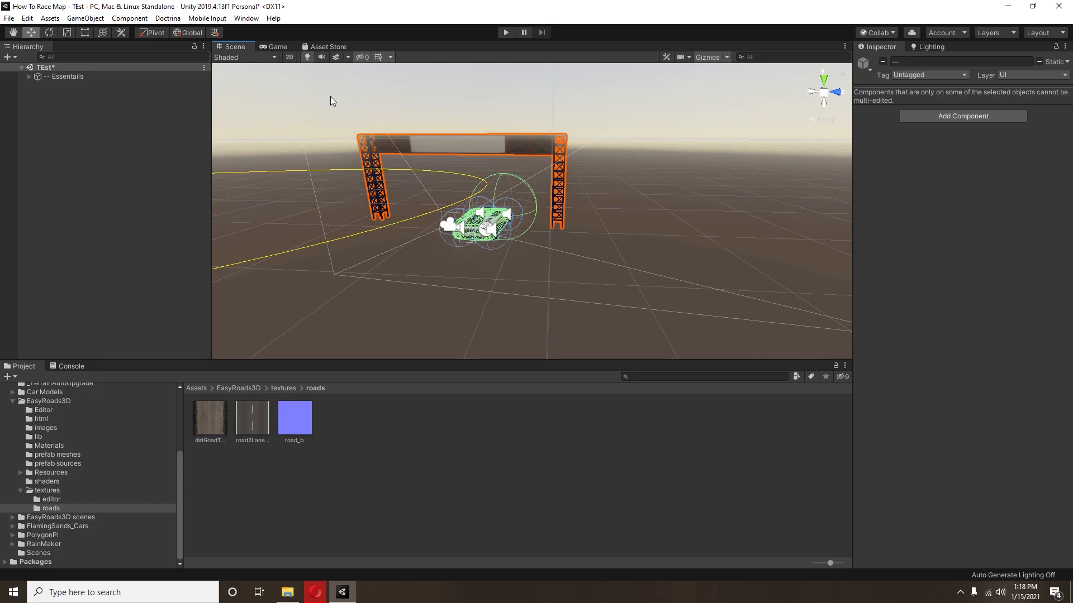
Step: Add a 3D Terrain object to the scene
{"action": "right_click", "coordinate": [61, 199]}
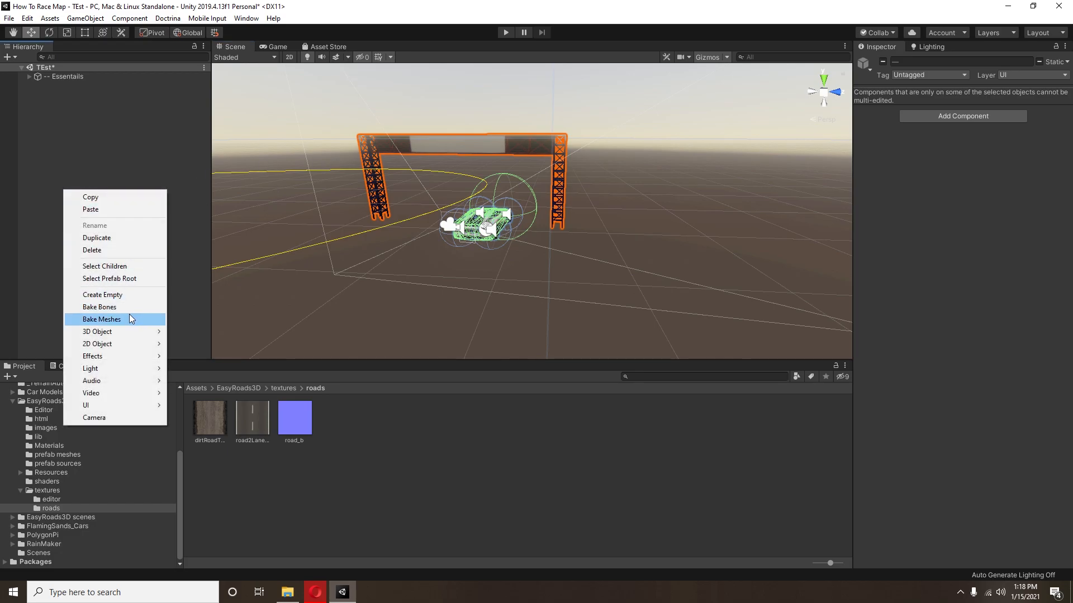
{"action": "mouse_move", "coordinate": [111, 330]}
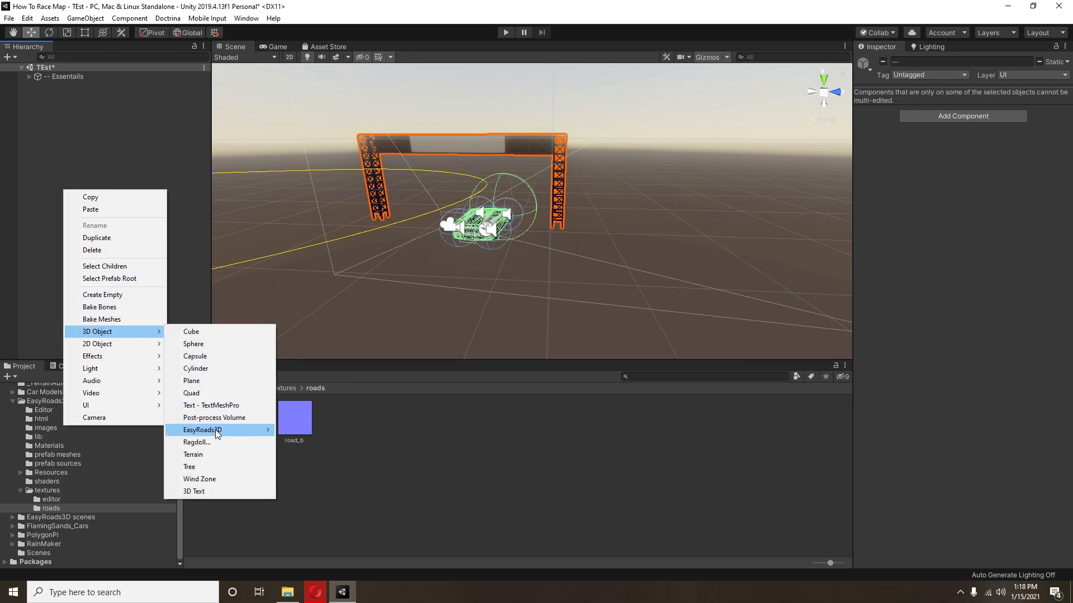
{"action": "left_click", "coordinate": [193, 455]}
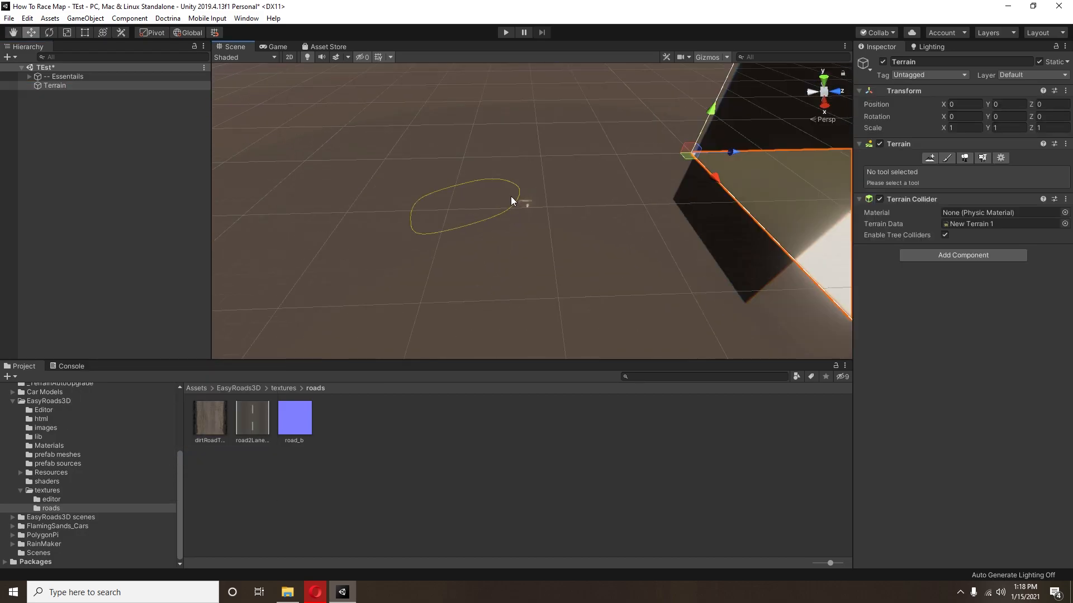
Step: Move the terrain to X -579, Z -710 so it extends beneath the car and starting line
{"action": "left_click_drag", "start_coordinate": [619, 181], "coordinate": [392, 99]}
{"action": "scroll", "coordinate": [523, 197], "scroll_direction": "up", "scroll_amount": 10}
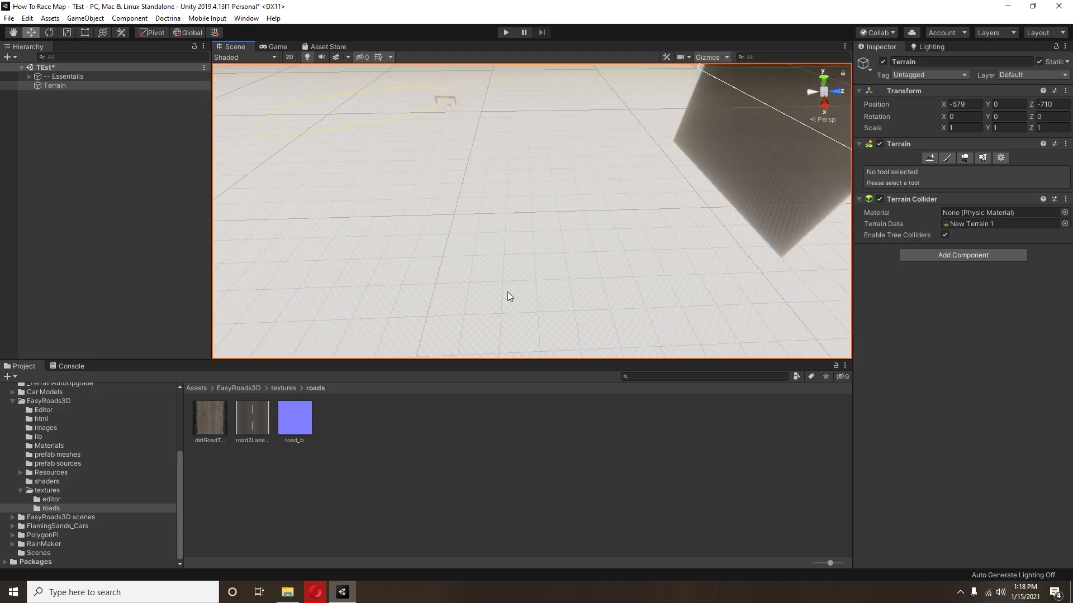
{"action": "right_click_drag", "start_coordinate": [521, 290], "coordinate": [504, 189]}
{"action": "middle_click_drag", "start_coordinate": [504, 189], "coordinate": [522, 208]}
{"action": "scroll", "coordinate": [523, 207], "scroll_direction": "up", "scroll_amount": 4}
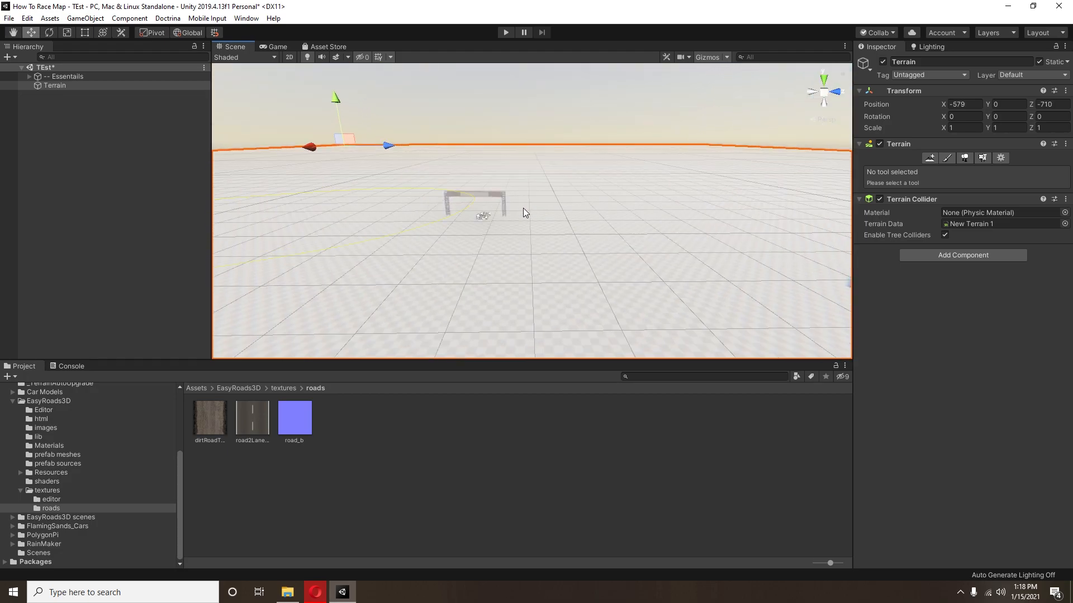
{"action": "scroll", "coordinate": [525, 203], "scroll_direction": "up", "scroll_amount": 4}
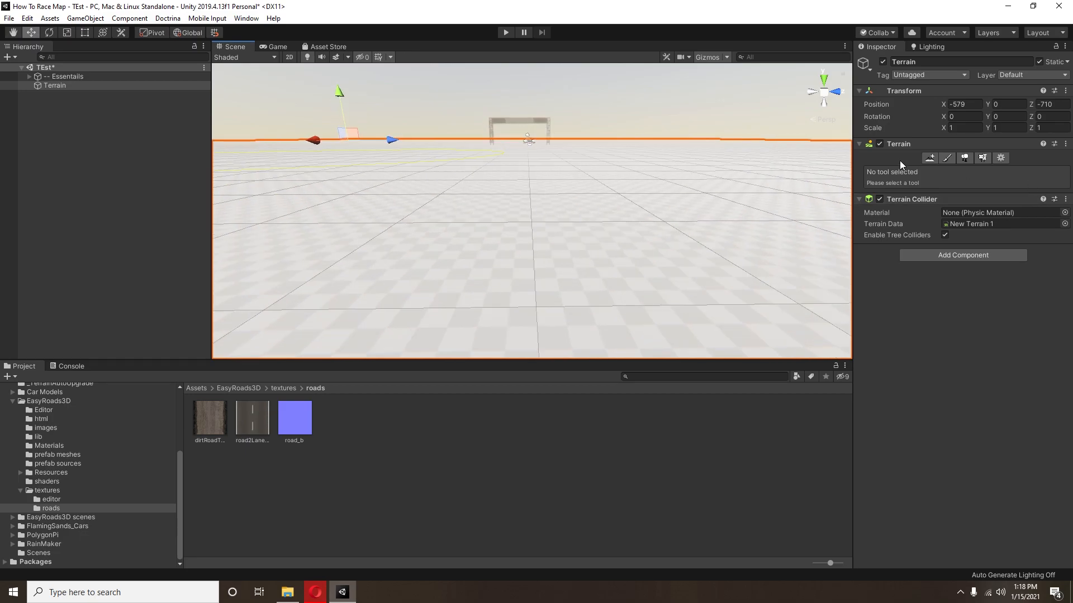
Step: Switch the terrain's painting mode to Paint Texture
{"action": "left_click", "coordinate": [946, 159]}
{"action": "left_click", "coordinate": [945, 171]}
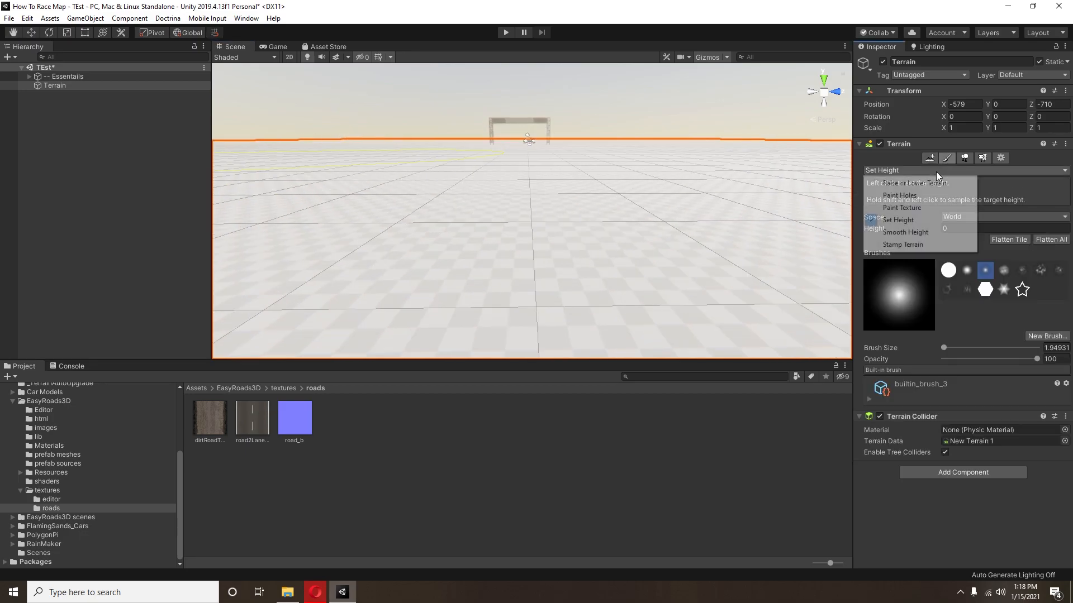
{"action": "left_click", "coordinate": [914, 209]}
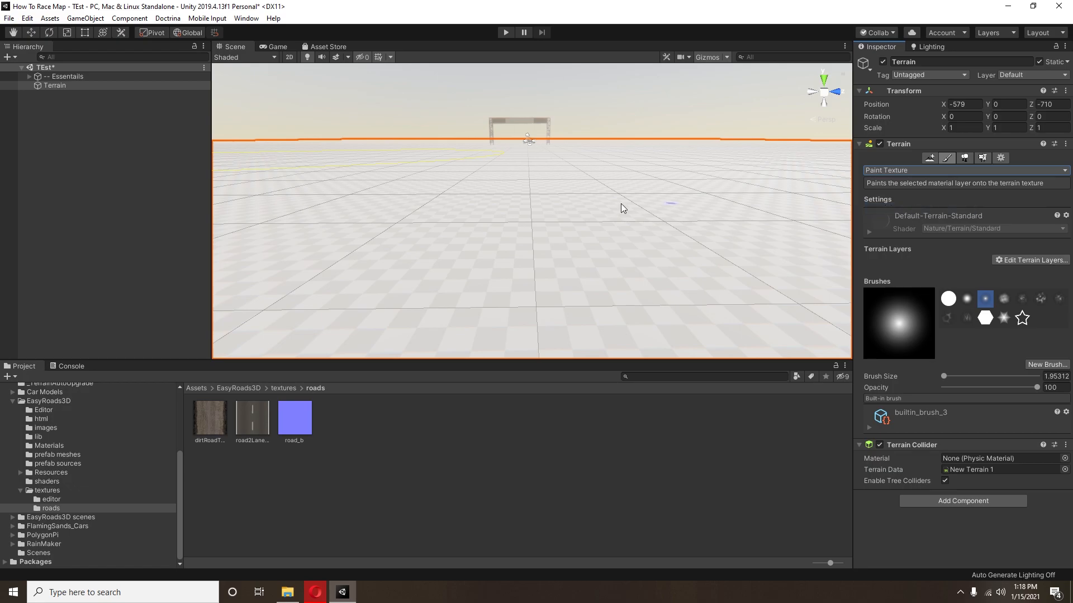
{"action": "middle_click_drag", "start_coordinate": [483, 187], "coordinate": [477, 204]}
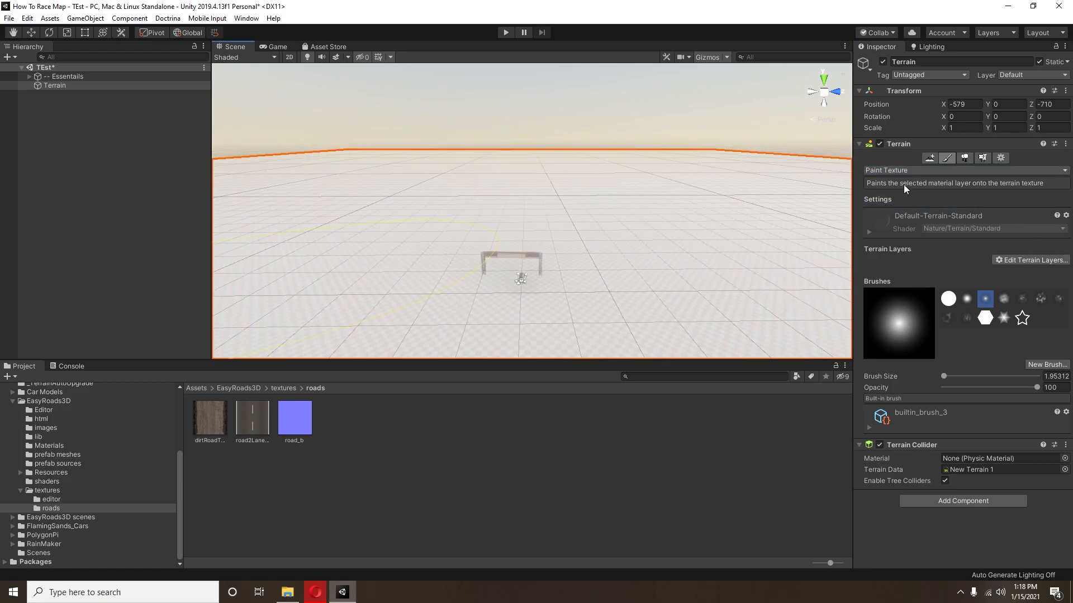
{"action": "left_click", "coordinate": [897, 169]}
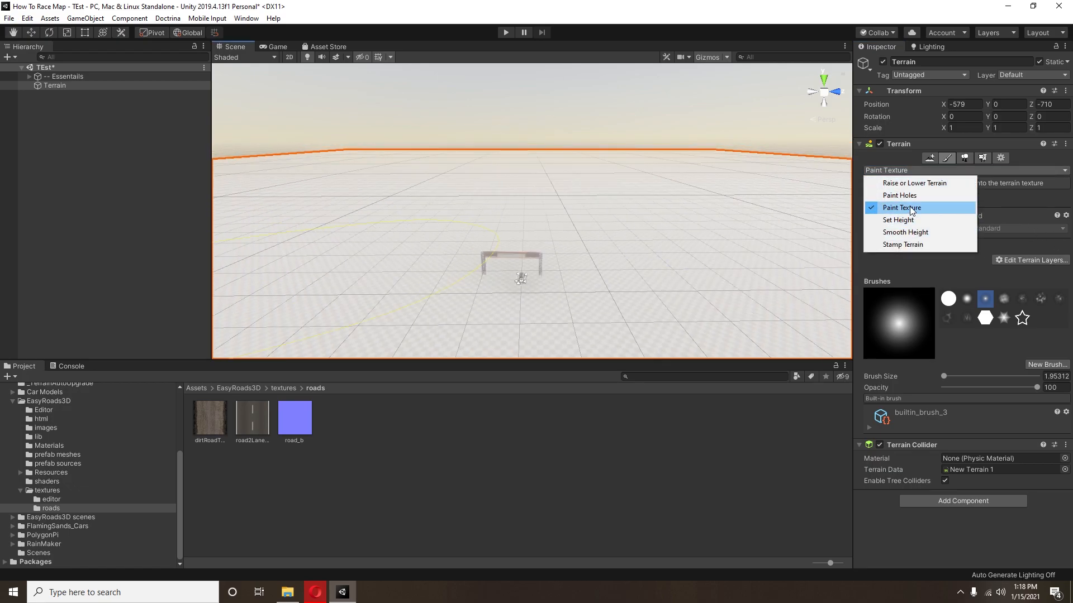
{"action": "left_click", "coordinate": [912, 209]}
Step: Add the layer_GrassHillAlbedocc0f254a2c535401 terrain layer to cover the terrain with grass
{"action": "left_click", "coordinate": [1031, 259]}
{"action": "left_click", "coordinate": [1020, 274]}
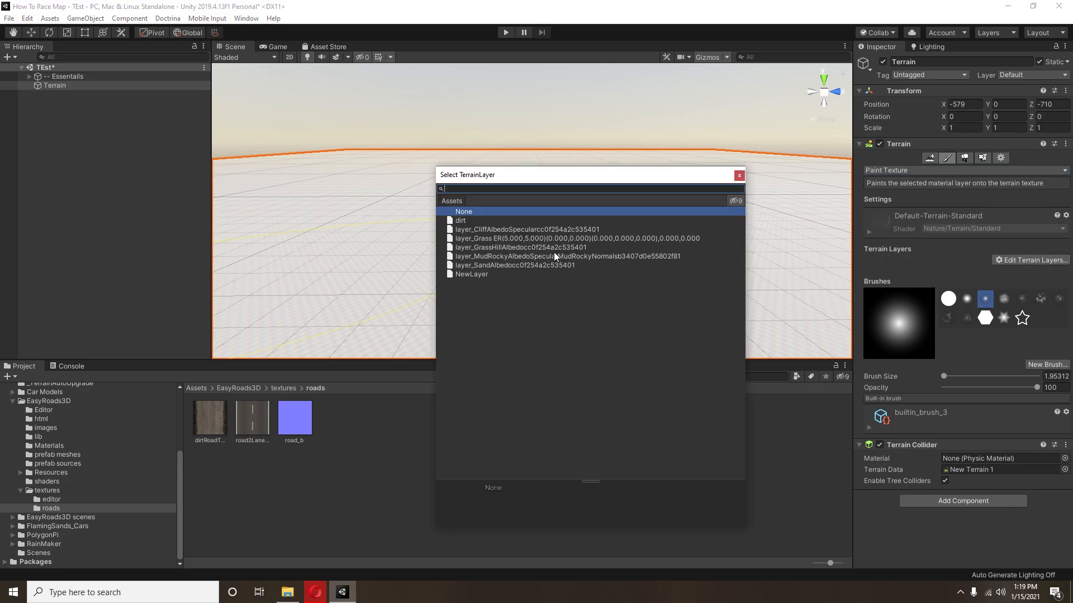
{"action": "left_click", "coordinate": [518, 230]}
{"action": "left_click", "coordinate": [514, 239]}
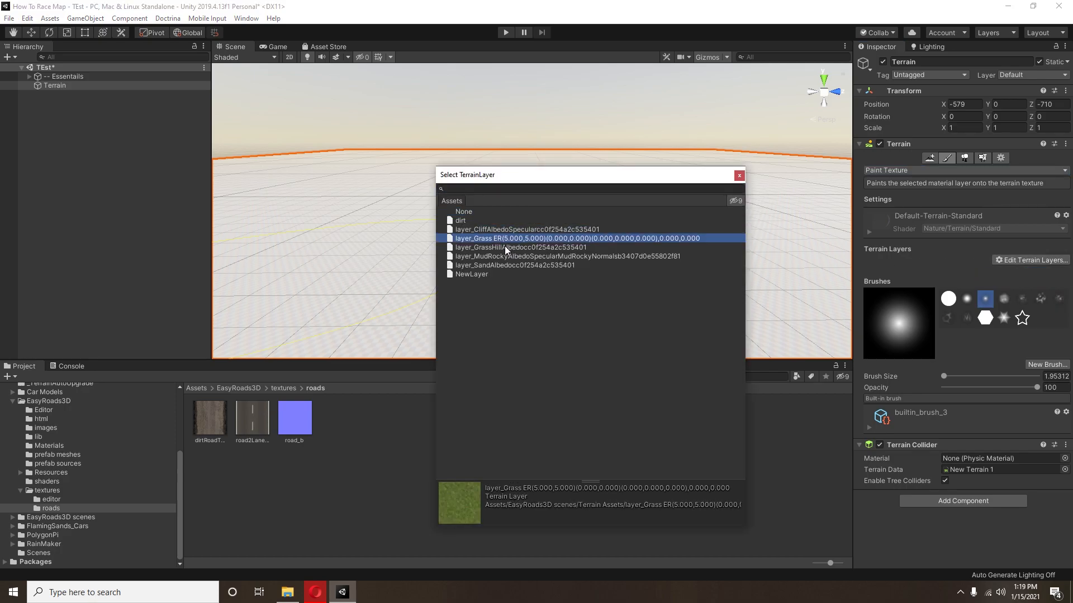
{"action": "left_click", "coordinate": [504, 247]}
{"action": "double_click", "coordinate": [504, 247]}
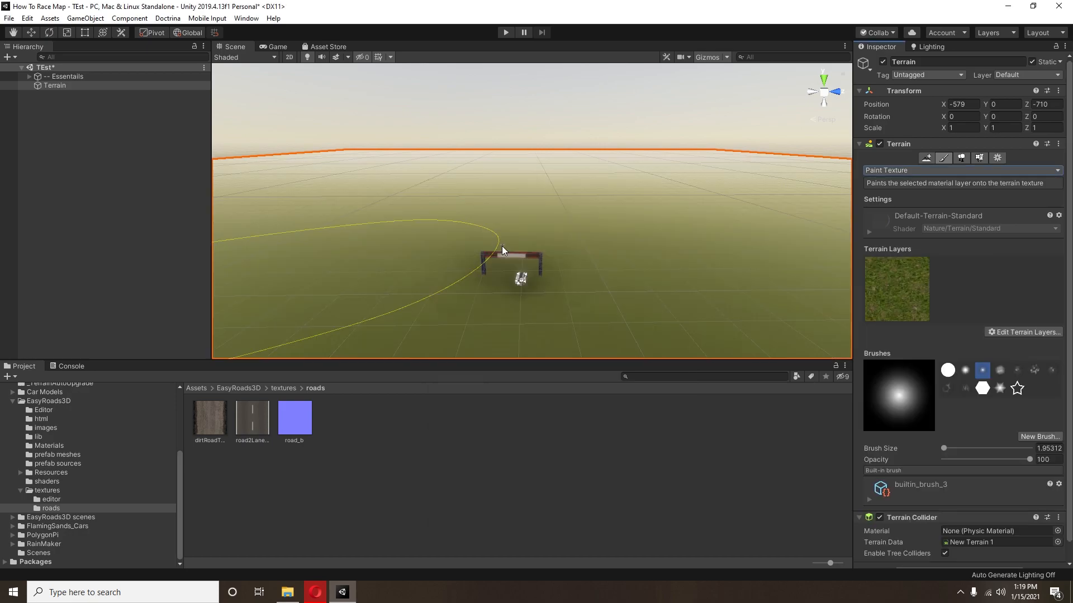
Step: Using Set Height, set the world-space height to 5 and flatten the entire terrain
{"action": "middle_click_drag", "start_coordinate": [571, 275], "coordinate": [564, 257]}
{"action": "scroll", "coordinate": [564, 259], "scroll_direction": "down", "scroll_amount": 2}
{"action": "left_click", "coordinate": [916, 171]}
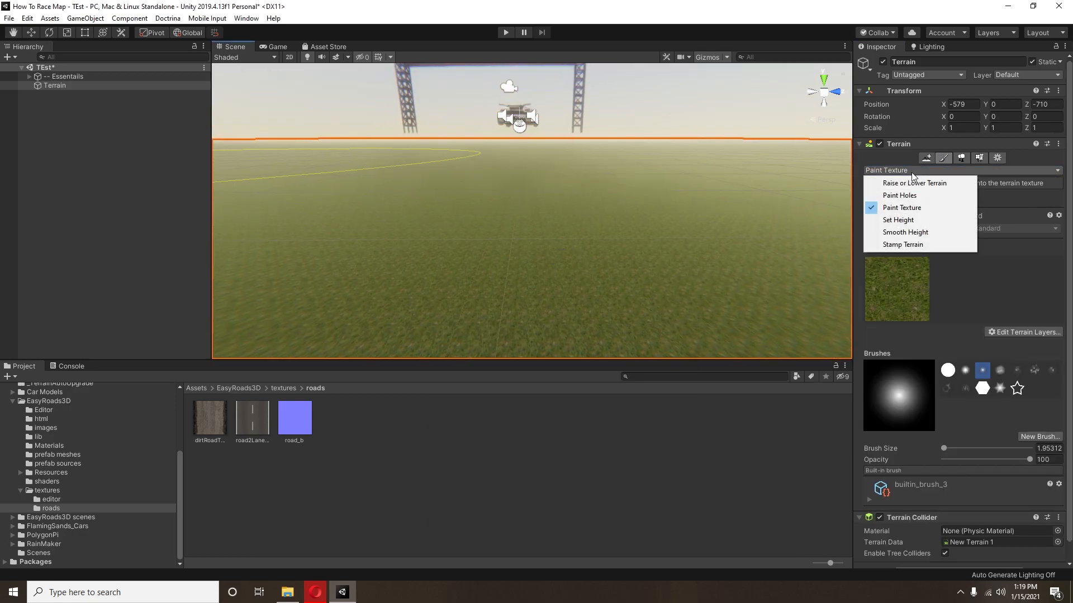
{"action": "left_click", "coordinate": [917, 221]}
{"action": "left_click", "coordinate": [1003, 227]}
{"action": "type", "text": "5"}
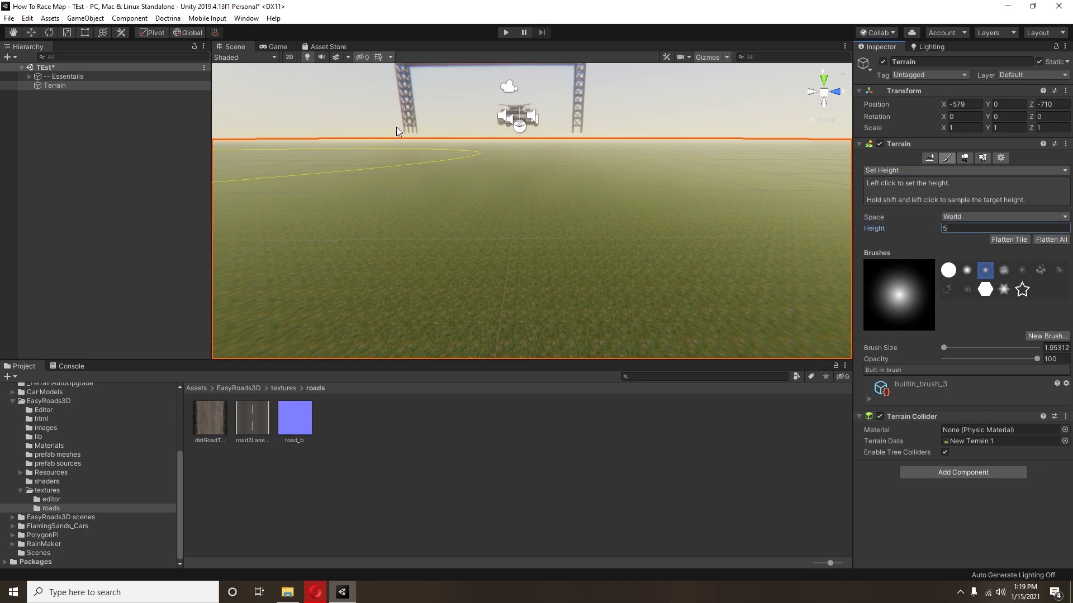
{"action": "left_click", "coordinate": [1052, 240]}
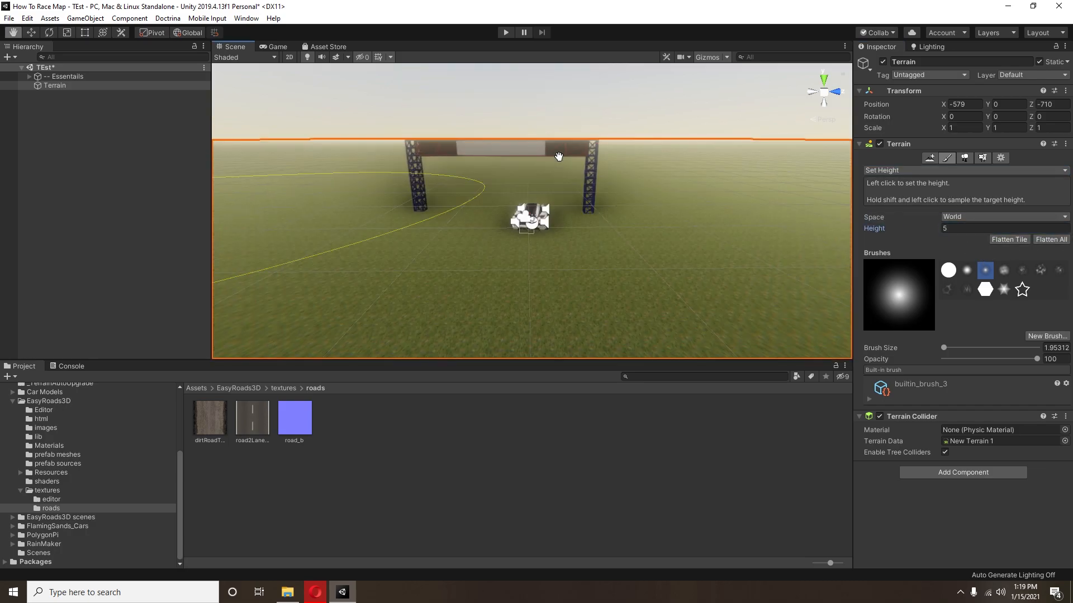
Step: Shift the starting_line gate along its Z axis to Z 181.95
{"action": "middle_click_drag", "start_coordinate": [514, 162], "coordinate": [523, 174]}
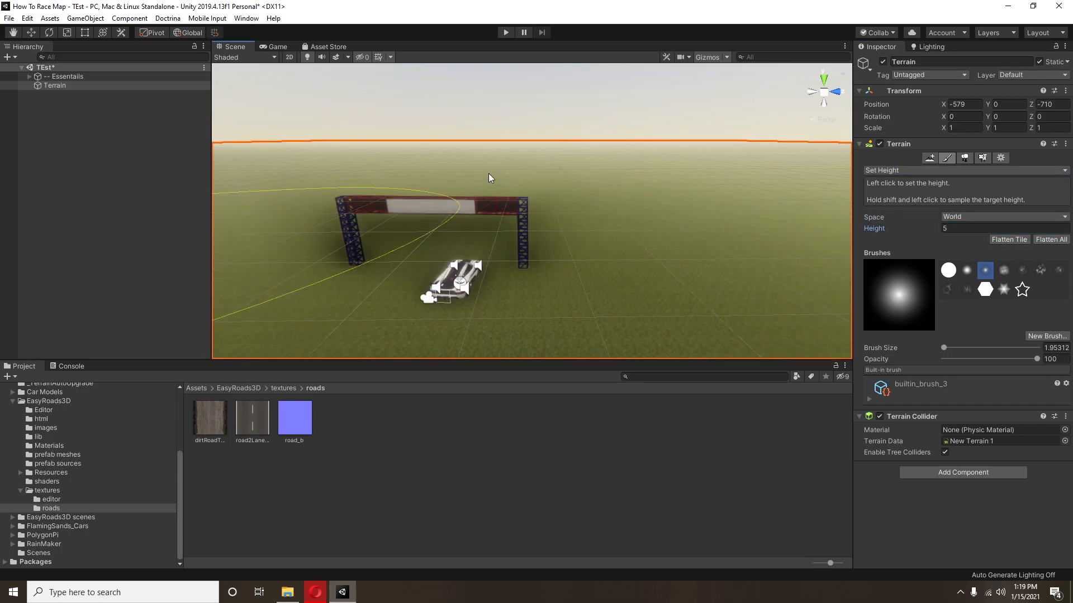
{"action": "left_click", "coordinate": [29, 32]}
{"action": "left_click", "coordinate": [406, 208]}
{"action": "left_click", "coordinate": [407, 207]}
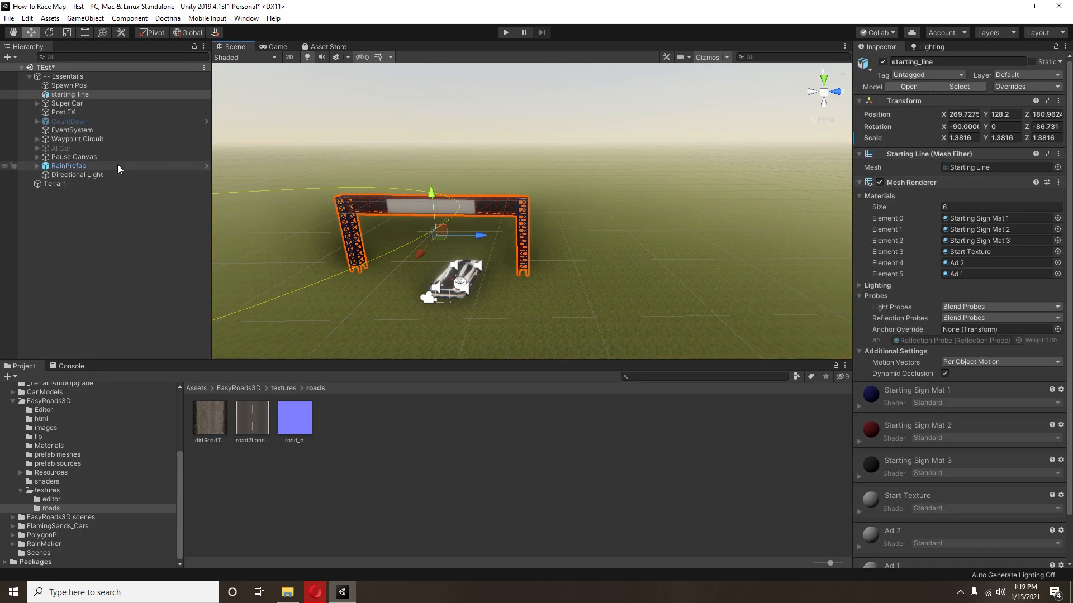
{"action": "left_click_drag", "start_coordinate": [475, 235], "coordinate": [488, 236]}
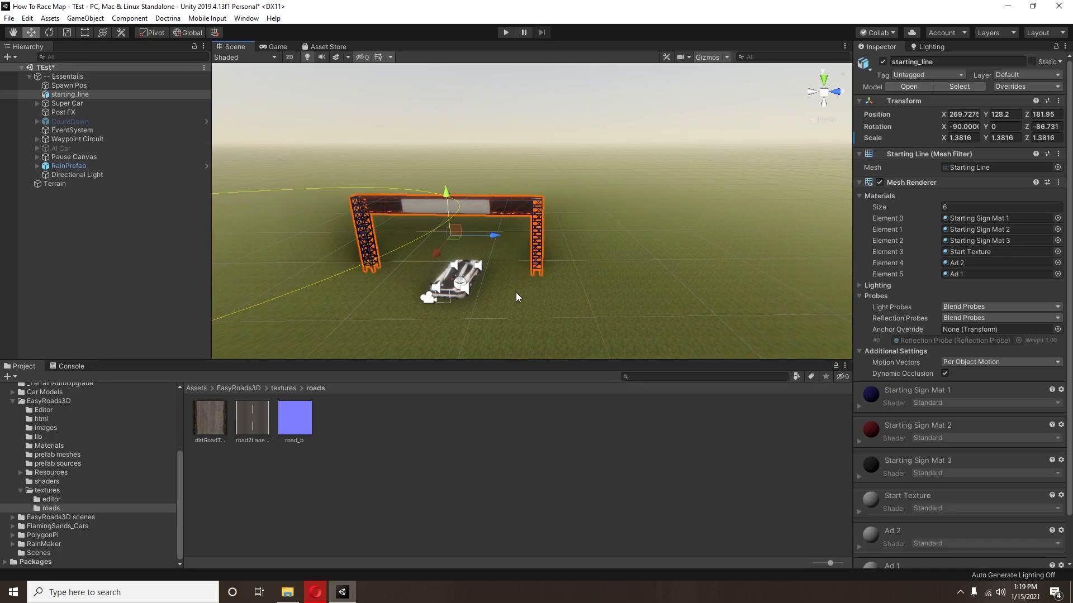
Step: Select the terrain and switch its painting mode to Raise or Lower Terrain
{"action": "scroll", "coordinate": [529, 285], "scroll_direction": "down", "scroll_amount": 1}
{"action": "middle_click_drag", "start_coordinate": [529, 285], "coordinate": [566, 280]}
{"action": "right_click_drag", "start_coordinate": [567, 279], "coordinate": [577, 277]}
{"action": "middle_click_drag", "start_coordinate": [577, 276], "coordinate": [567, 278]}
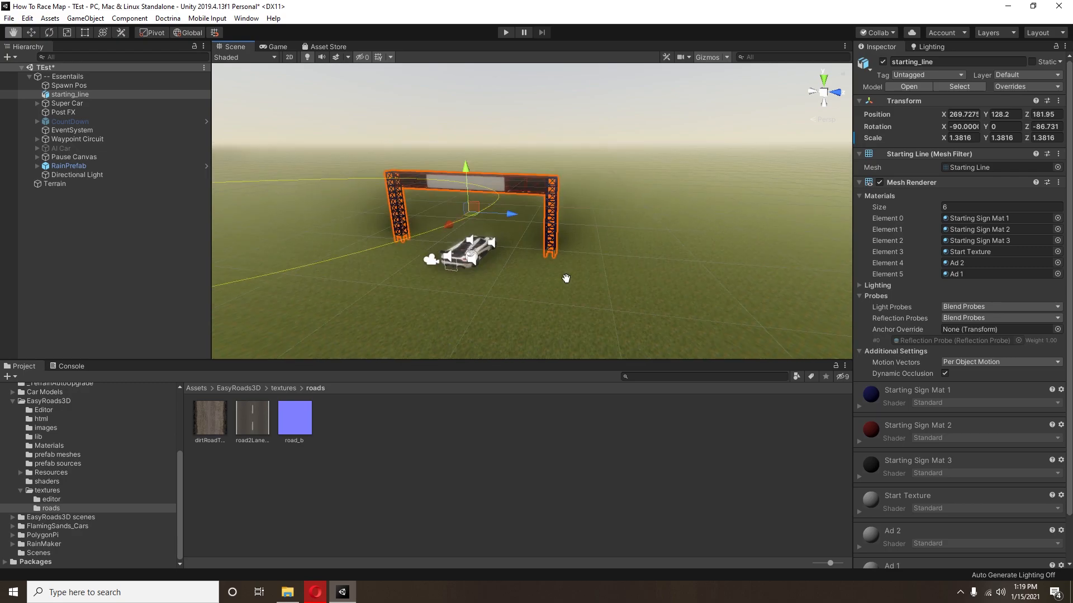
{"action": "left_click", "coordinate": [580, 311]}
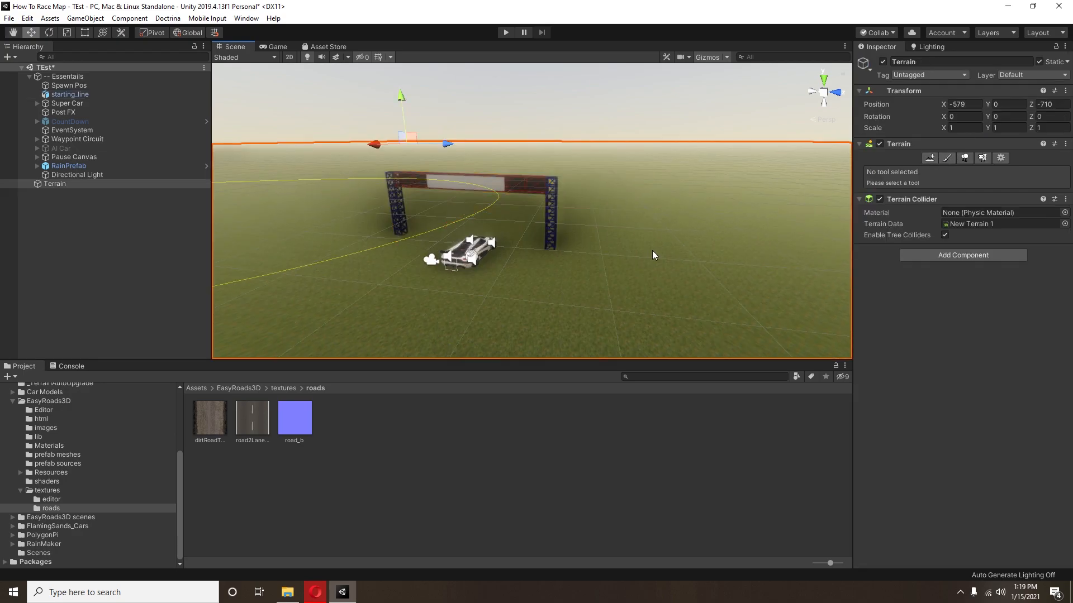
{"action": "right_click_drag", "start_coordinate": [666, 235], "coordinate": [563, 301]}
{"action": "scroll", "coordinate": [563, 300], "scroll_direction": "down", "scroll_amount": 8}
{"action": "mouse_move", "coordinate": [563, 301]}
{"action": "middle_mouse_down"}
{"action": "mouse_move", "coordinate": [568, 282]}
{"action": "mouse_move", "coordinate": [564, 298]}
{"action": "middle_mouse_up"}
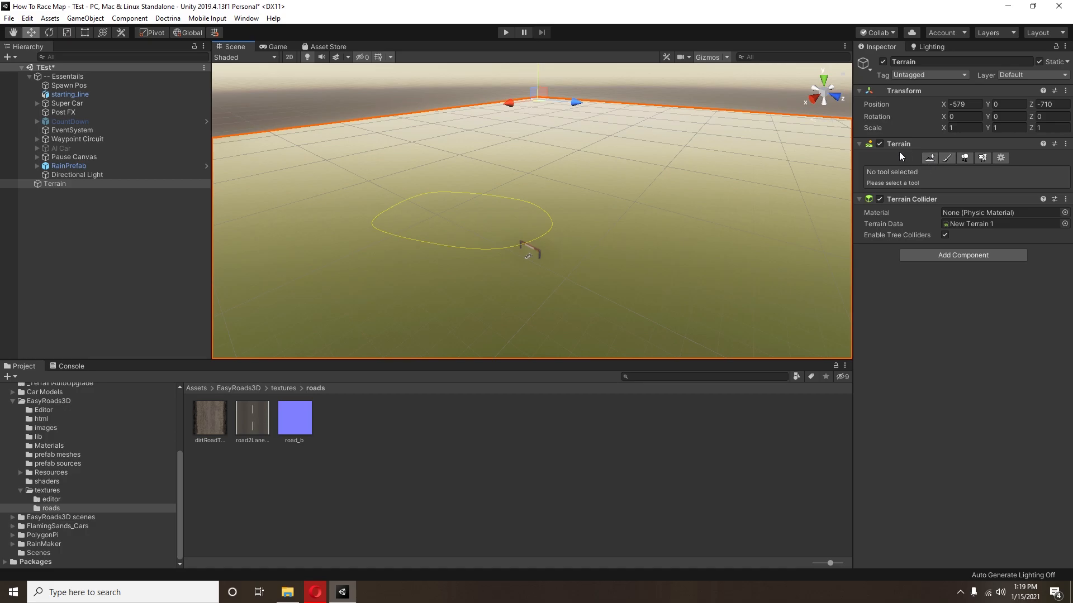
{"action": "left_click", "coordinate": [949, 158]}
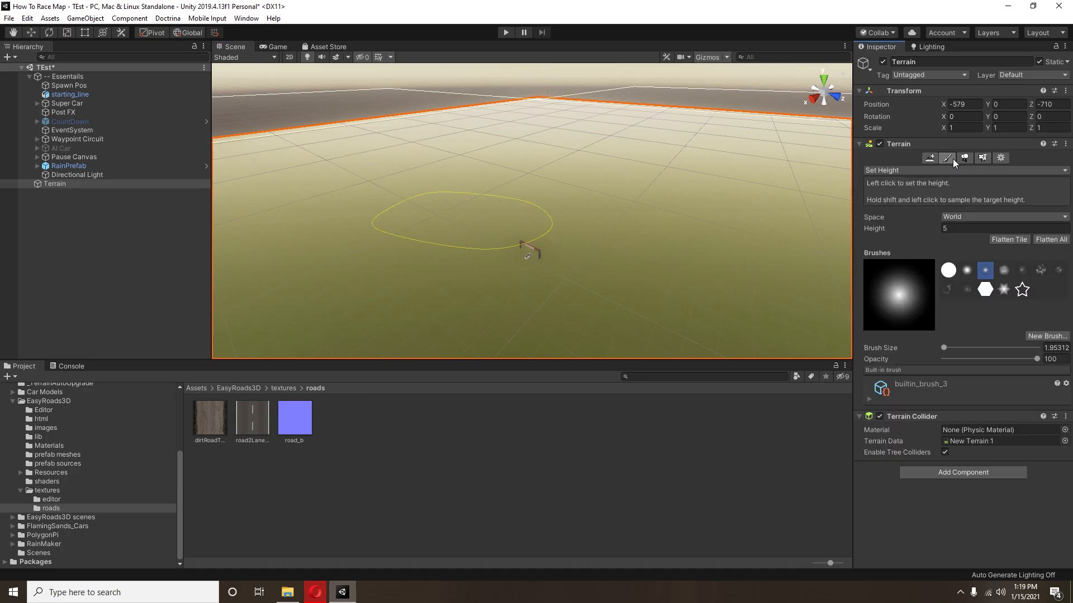
{"action": "left_click", "coordinate": [924, 169]}
{"action": "left_click", "coordinate": [935, 183]}
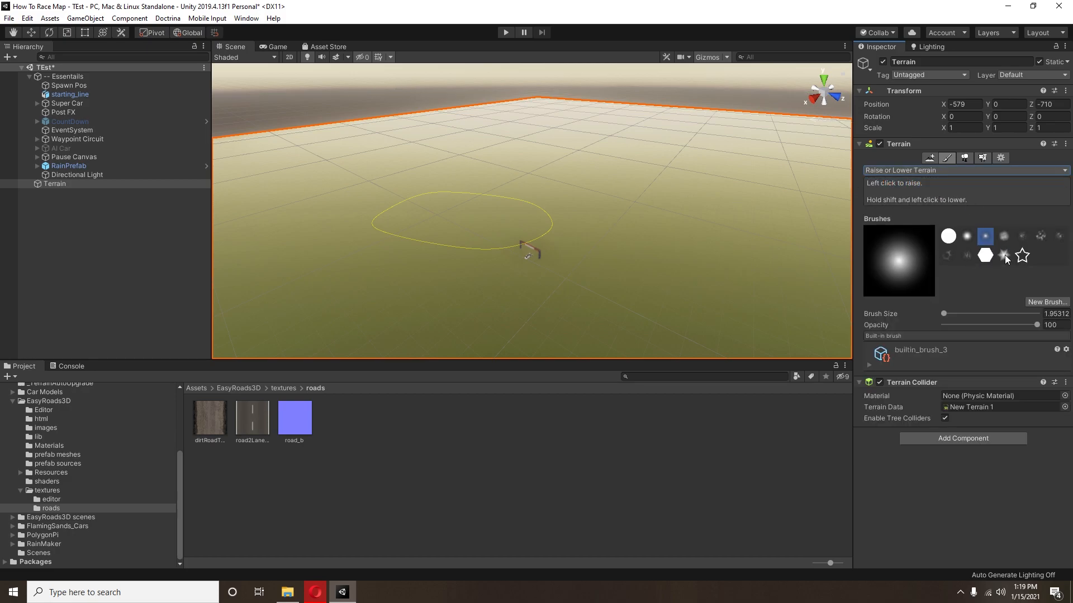
Step: Choose the mottled builtin_brush_7 brush with brush size 579 and opacity 4.8
{"action": "left_click", "coordinate": [1059, 236]}
{"action": "left_click", "coordinate": [960, 314]}
{"action": "mouse_move", "coordinate": [960, 314]}
{"action": "left_mouse_down"}
{"action": "mouse_move", "coordinate": [974, 315]}
{"action": "mouse_move", "coordinate": [948, 326]}
{"action": "left_mouse_up"}
{"action": "left_click", "coordinate": [970, 326]}
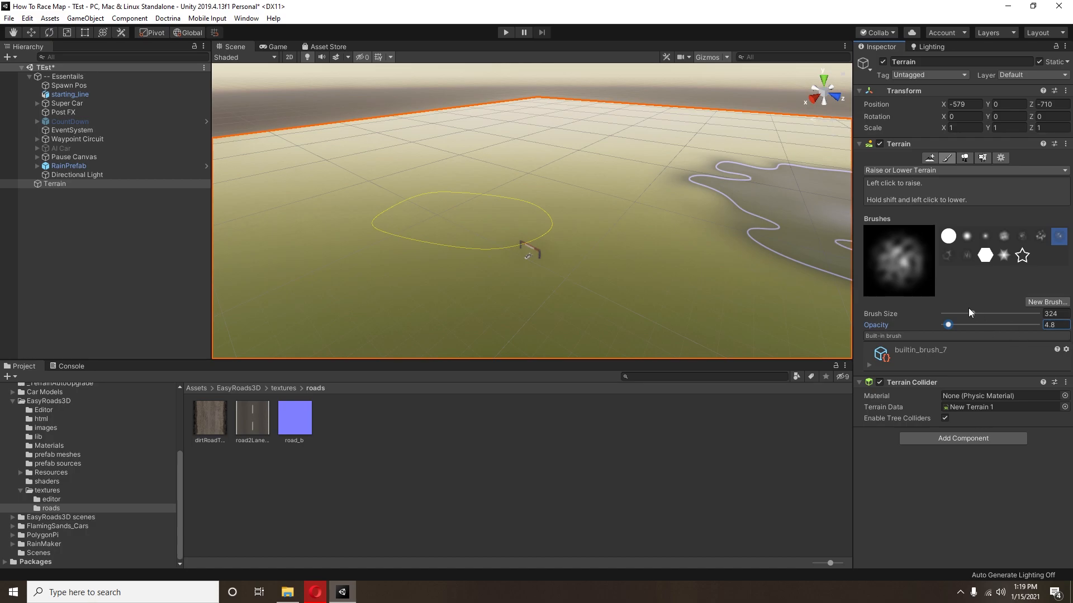
{"action": "left_click", "coordinate": [978, 313]}
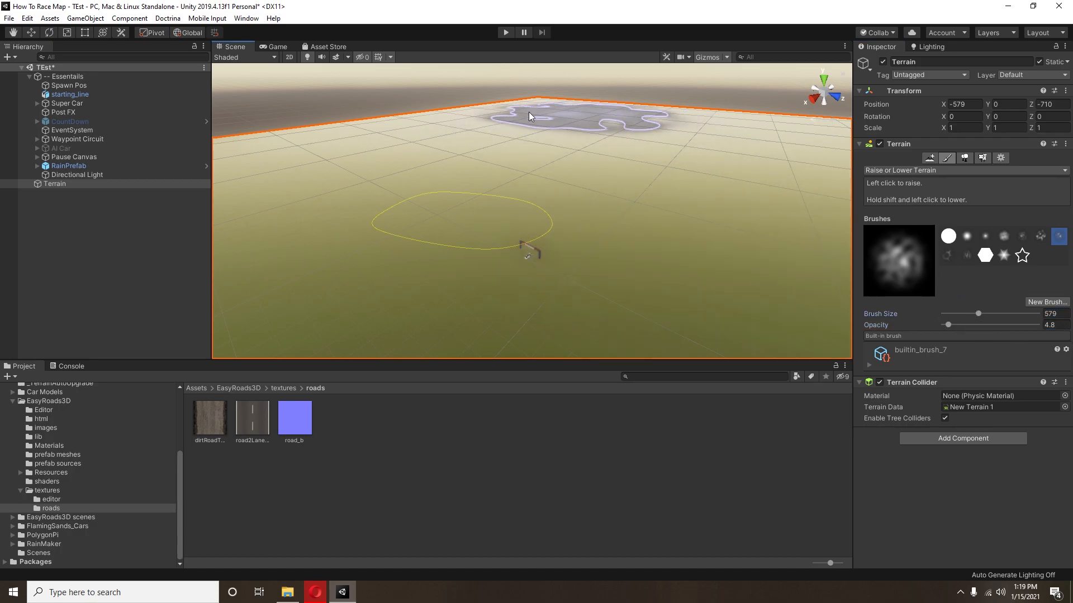
Step: Set the terrain brush size to 608 and its opacity to 10.8
{"action": "right_click_drag", "start_coordinate": [566, 113], "coordinate": [550, 99]}
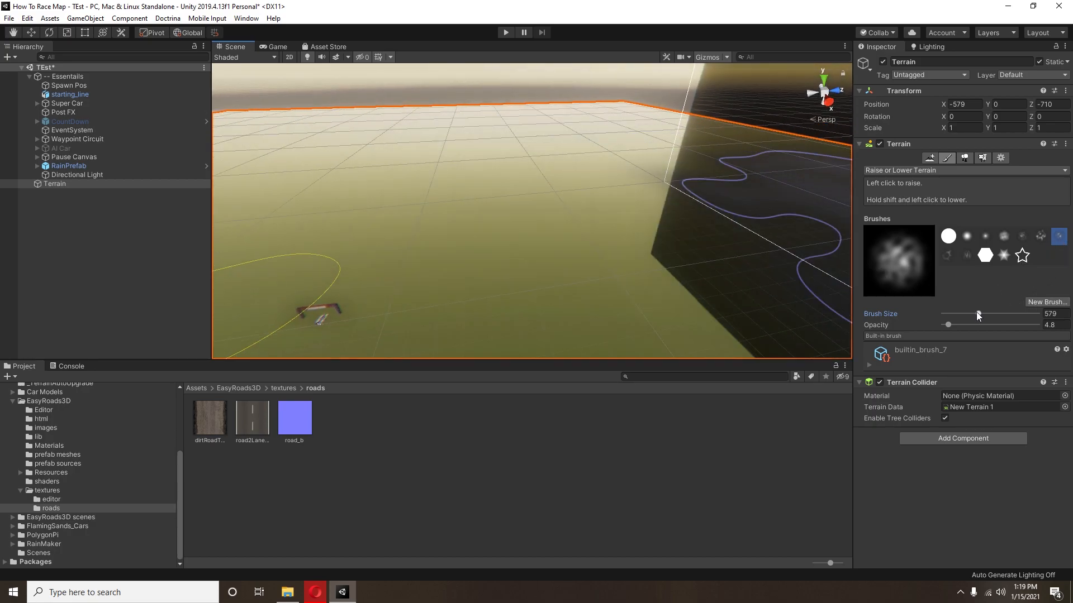
{"action": "left_click_drag", "start_coordinate": [976, 313], "coordinate": [978, 315]}
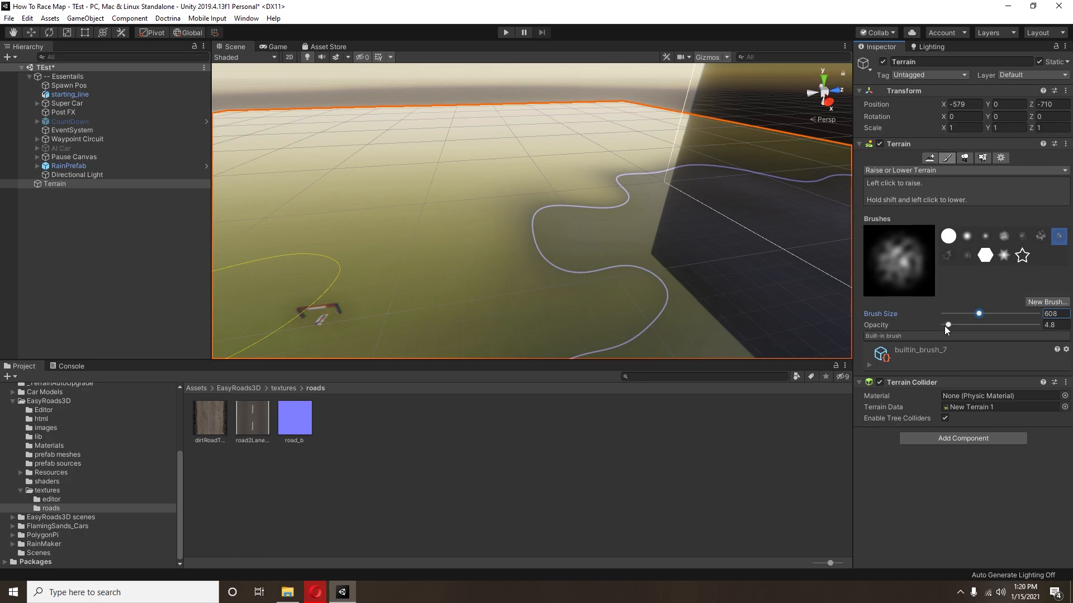
{"action": "scroll", "coordinate": [378, 163], "scroll_direction": "down", "scroll_amount": 10}
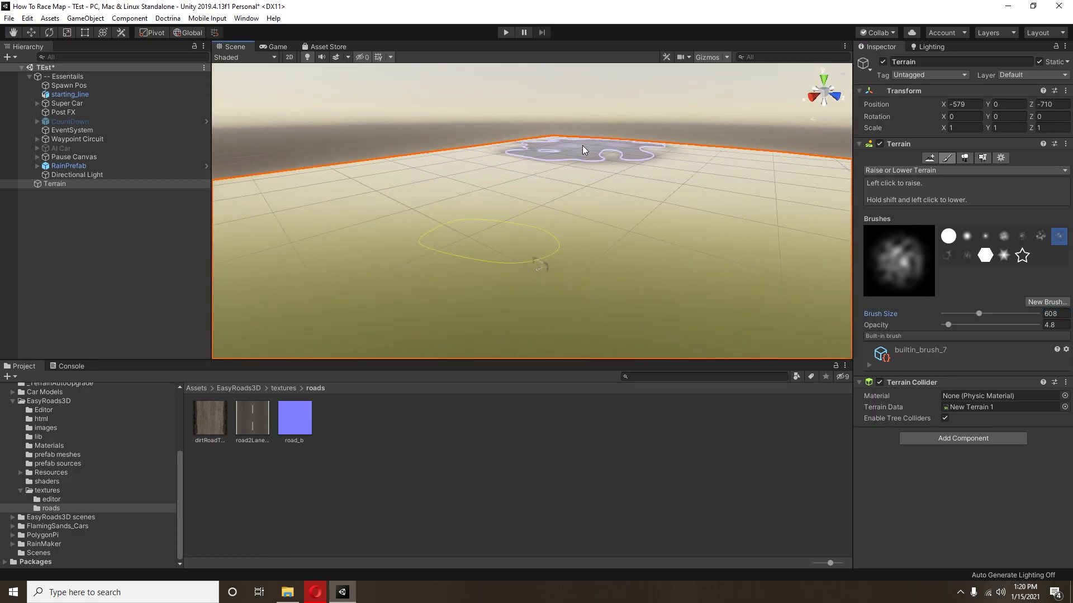
{"action": "left_click", "coordinate": [954, 323]}
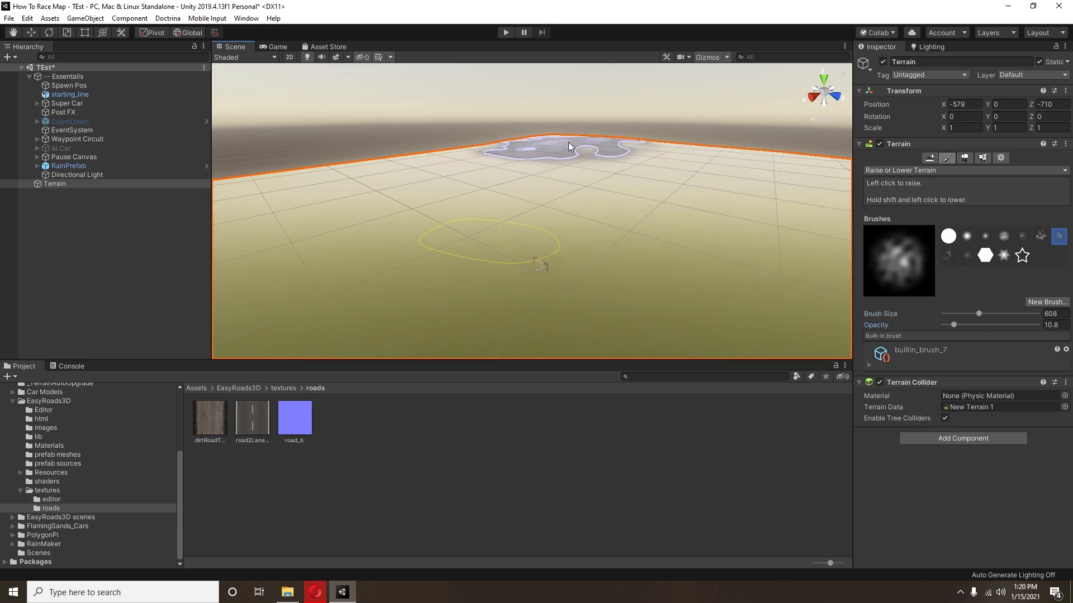
Step: Raise uneven hills along the terrain's outer edges with the selected mottled brush
{"action": "left_click", "coordinate": [590, 146]}
{"action": "right_click_drag", "start_coordinate": [590, 145], "coordinate": [687, 154]}
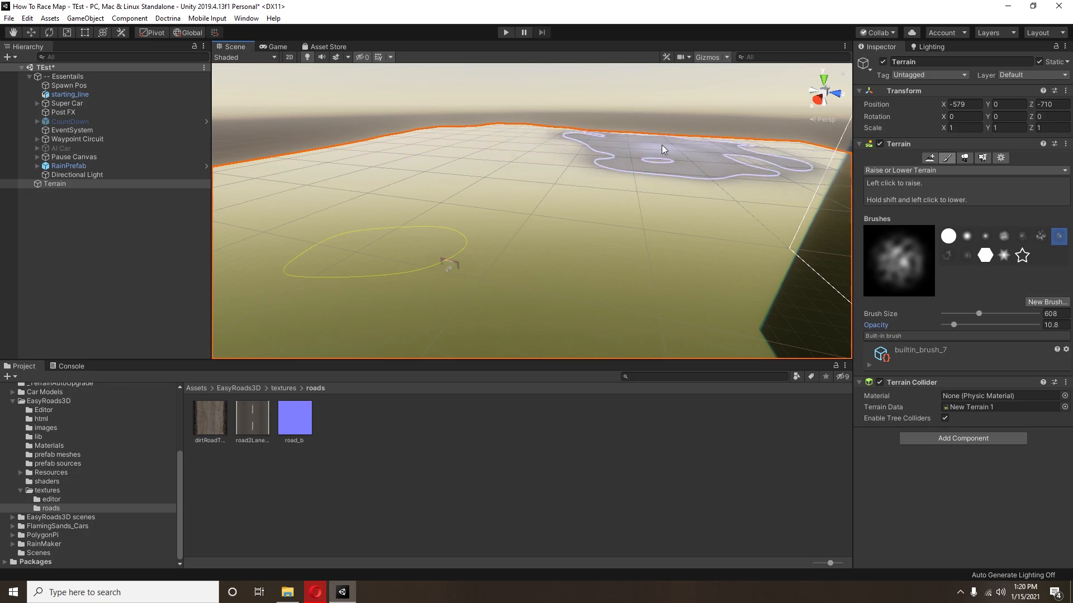
{"action": "right_click_drag", "start_coordinate": [585, 101], "coordinate": [475, 133]}
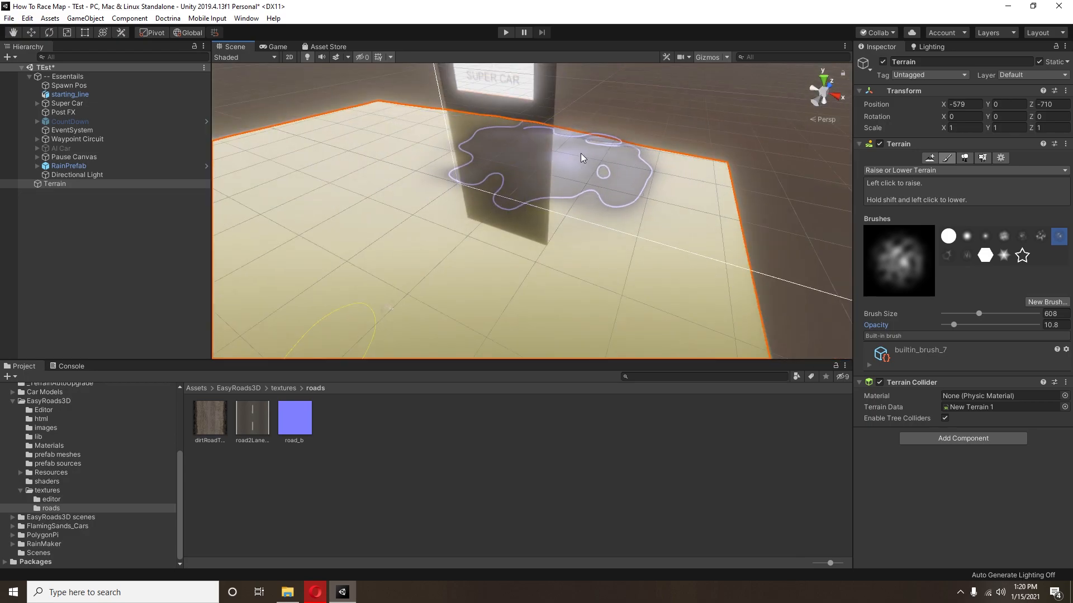
{"action": "right_click_drag", "start_coordinate": [635, 237], "coordinate": [617, 172]}
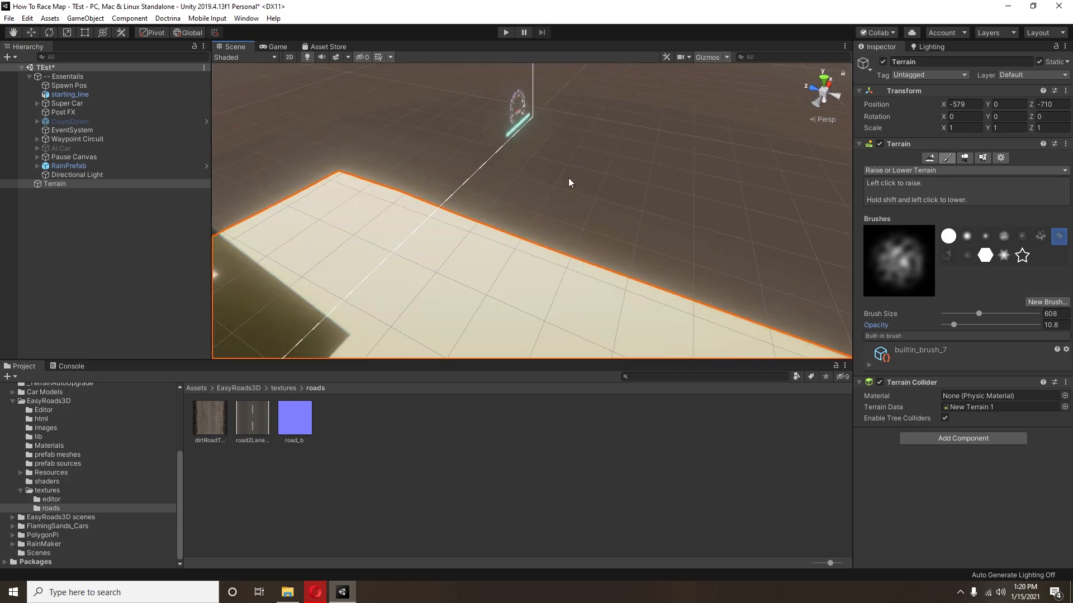
{"action": "right_click_drag", "start_coordinate": [750, 339], "coordinate": [505, 240]}
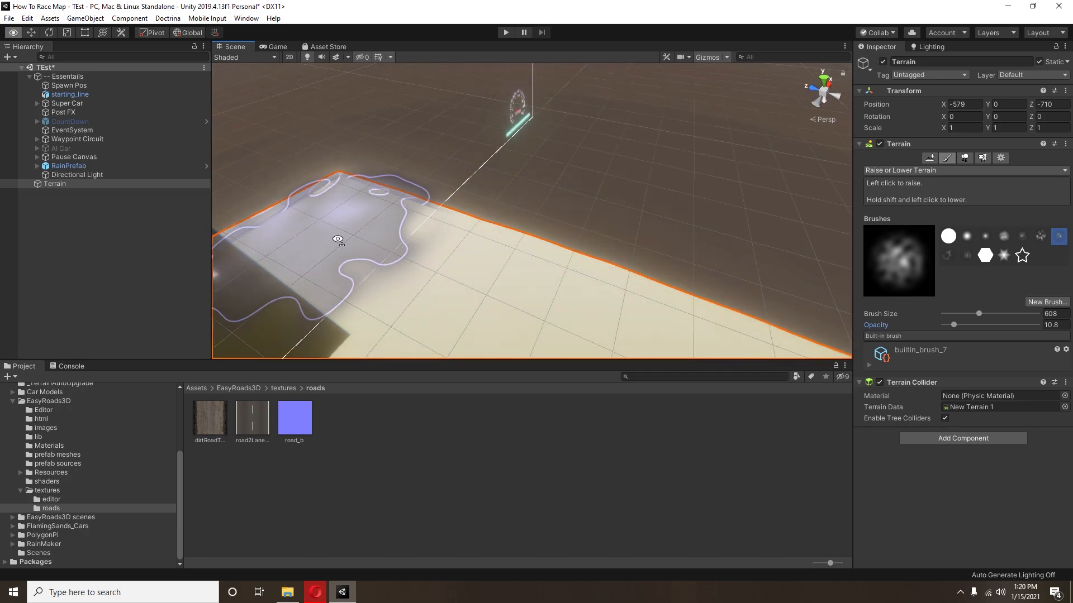
{"action": "right_click_drag", "start_coordinate": [320, 233], "coordinate": [475, 202]}
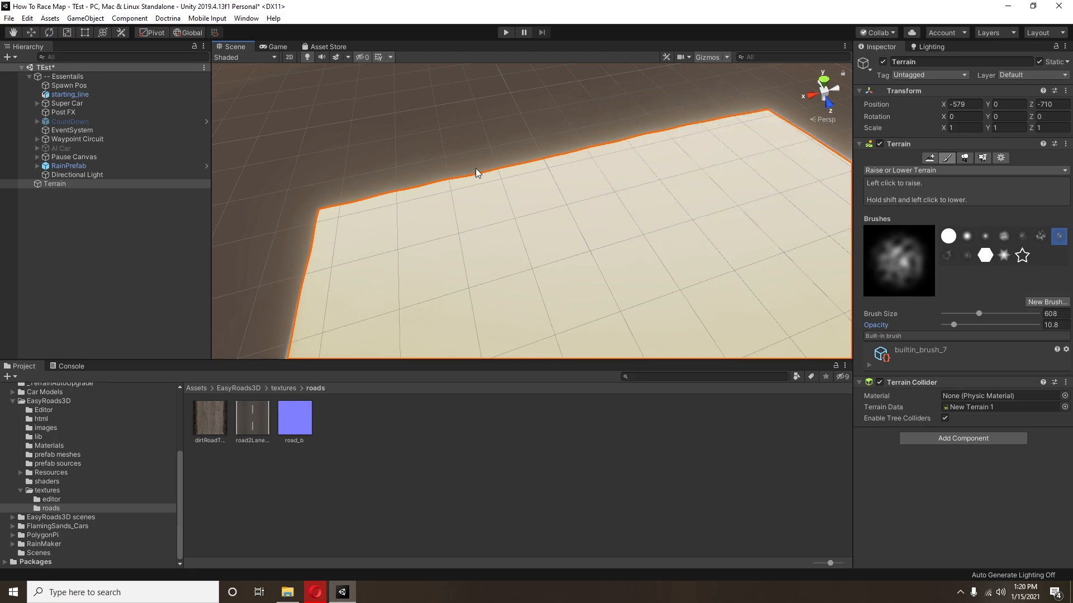
{"action": "mouse_move", "coordinate": [605, 179]}
{"action": "right_mouse_down"}
{"action": "mouse_move", "coordinate": [576, 108]}
{"action": "mouse_move", "coordinate": [631, 145]}
{"action": "right_mouse_up"}
Step: Turn off Fog in the scene's lighting settings
{"action": "left_click", "coordinate": [944, 32]}
{"action": "left_click", "coordinate": [918, 45]}
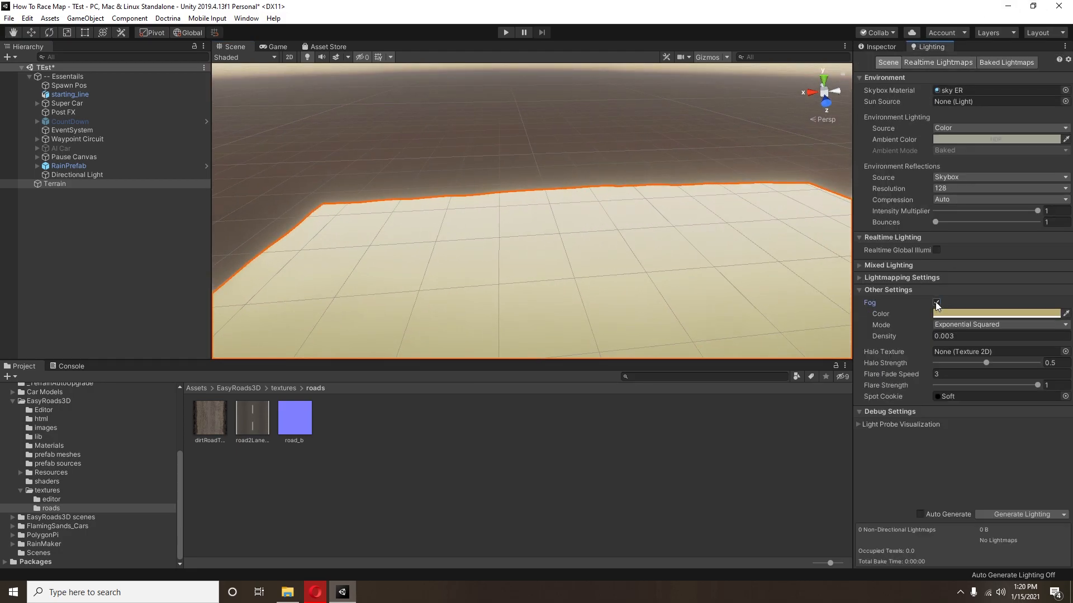
{"action": "left_click", "coordinate": [936, 302]}
Step: Raise more rolling hills across the terrain's interior and around its corners with the active brush
{"action": "mouse_move", "coordinate": [683, 149]}
{"action": "right_mouse_down"}
{"action": "mouse_move", "coordinate": [491, 38]}
{"action": "mouse_move", "coordinate": [706, 170]}
{"action": "mouse_move", "coordinate": [447, 185]}
{"action": "mouse_move", "coordinate": [641, 211]}
{"action": "mouse_move", "coordinate": [681, 197]}
{"action": "right_mouse_up"}
{"action": "scroll", "coordinate": [680, 198], "scroll_direction": "down", "scroll_amount": 6}
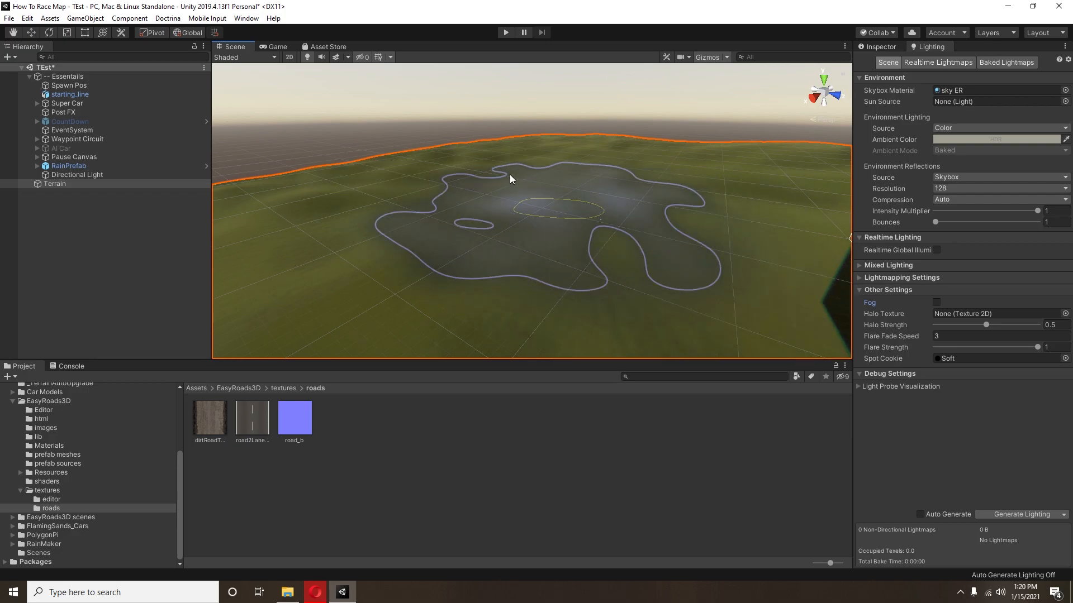
{"action": "scroll", "coordinate": [645, 146], "scroll_direction": "up", "scroll_amount": 5}
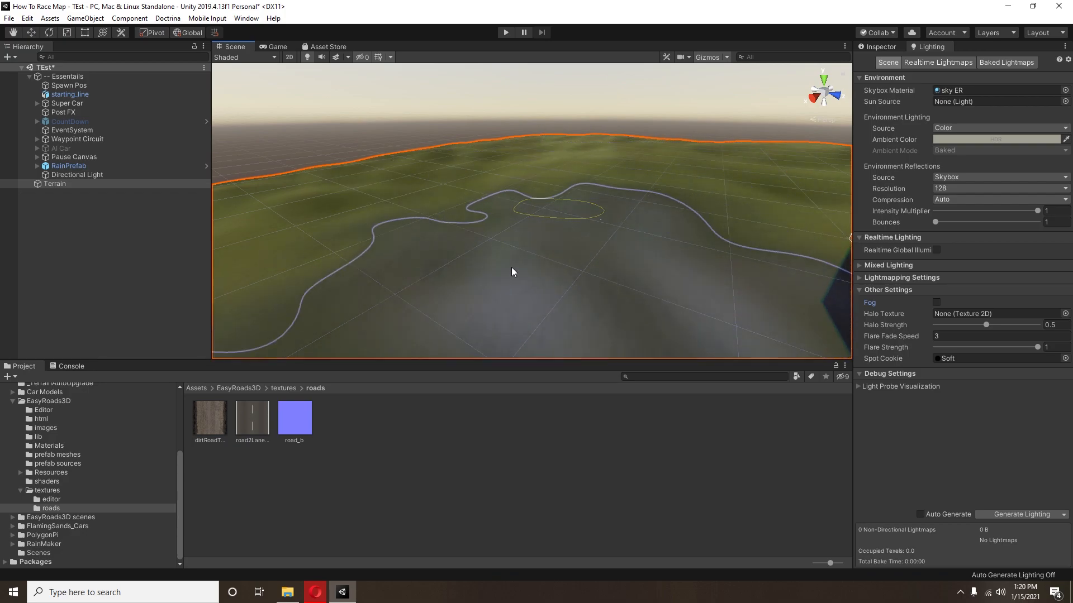
{"action": "scroll", "coordinate": [558, 282], "scroll_direction": "down", "scroll_amount": 5}
{"action": "scroll", "coordinate": [424, 195], "scroll_direction": "up", "scroll_amount": 5}
{"action": "scroll", "coordinate": [395, 76], "scroll_direction": "down", "scroll_amount": 3}
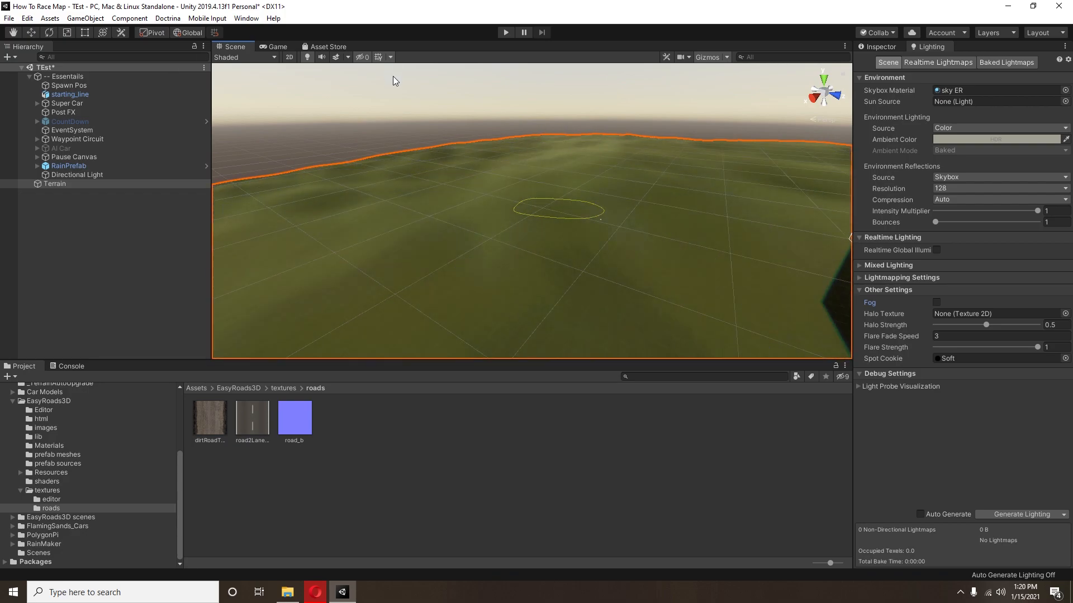
{"action": "scroll", "coordinate": [574, 120], "scroll_direction": "down", "scroll_amount": 3}
{"action": "scroll", "coordinate": [398, 212], "scroll_direction": "up", "scroll_amount": 5}
{"action": "scroll", "coordinate": [400, 214], "scroll_direction": "down", "scroll_amount": 5}
{"action": "scroll", "coordinate": [535, 180], "scroll_direction": "up", "scroll_amount": 3}
{"action": "scroll", "coordinate": [534, 166], "scroll_direction": "down", "scroll_amount": 3}
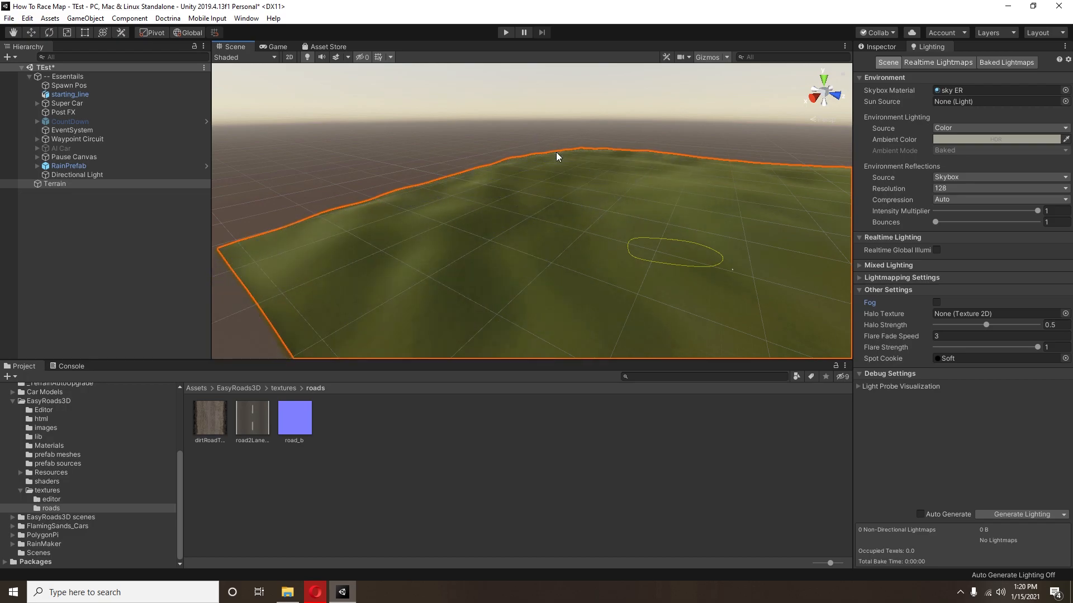
{"action": "mouse_move", "coordinate": [551, 163]}
{"action": "right_mouse_down"}
{"action": "mouse_move", "coordinate": [696, 166]}
{"action": "mouse_move", "coordinate": [649, 175]}
{"action": "mouse_move", "coordinate": [822, 209]}
{"action": "right_mouse_up"}
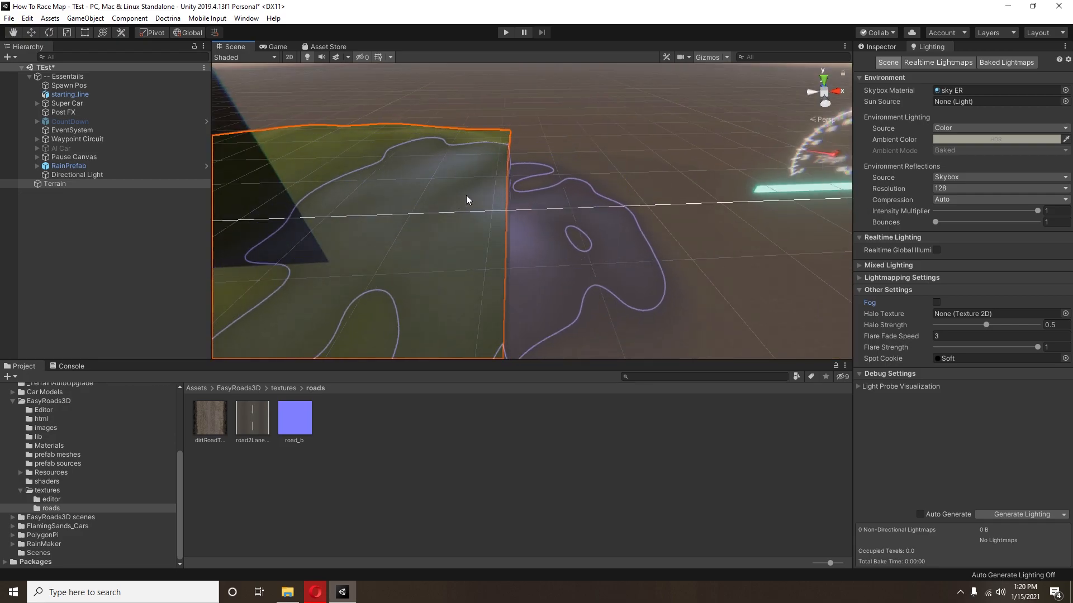
{"action": "middle_click_drag", "start_coordinate": [462, 197], "coordinate": [523, 148]}
{"action": "right_click_drag", "start_coordinate": [523, 147], "coordinate": [609, 155]}
{"action": "middle_click_drag", "start_coordinate": [518, 155], "coordinate": [533, 119]}
{"action": "scroll", "coordinate": [533, 119], "scroll_direction": "up", "scroll_amount": 1}
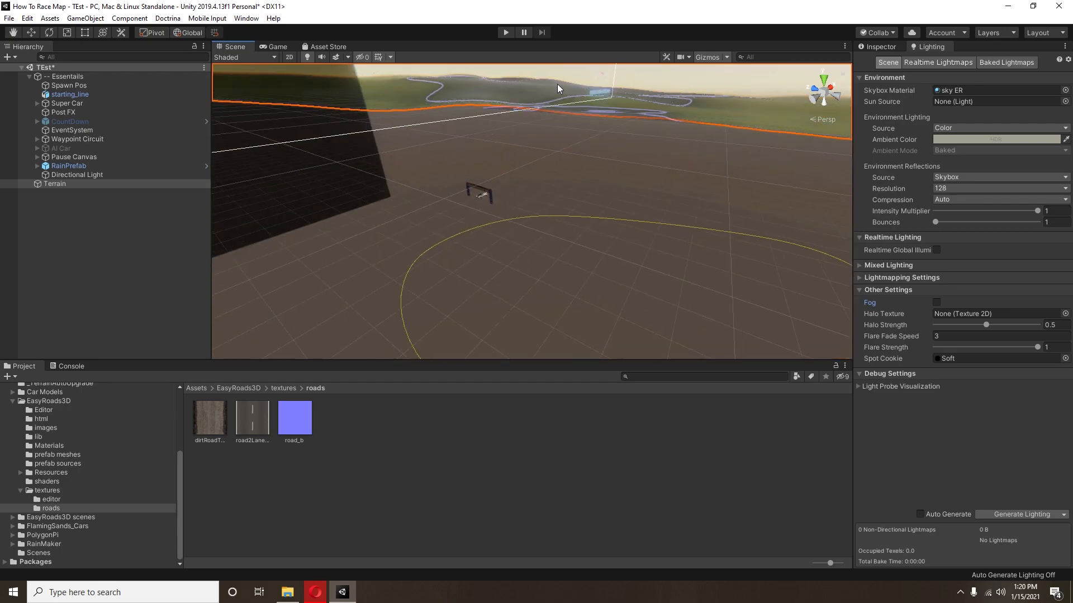
Step: Select starting_line and Super Car together and raise them along the Y axis above the terrain surface
{"action": "left_click", "coordinate": [79, 84]}
{"action": "left_click", "coordinate": [82, 94]}
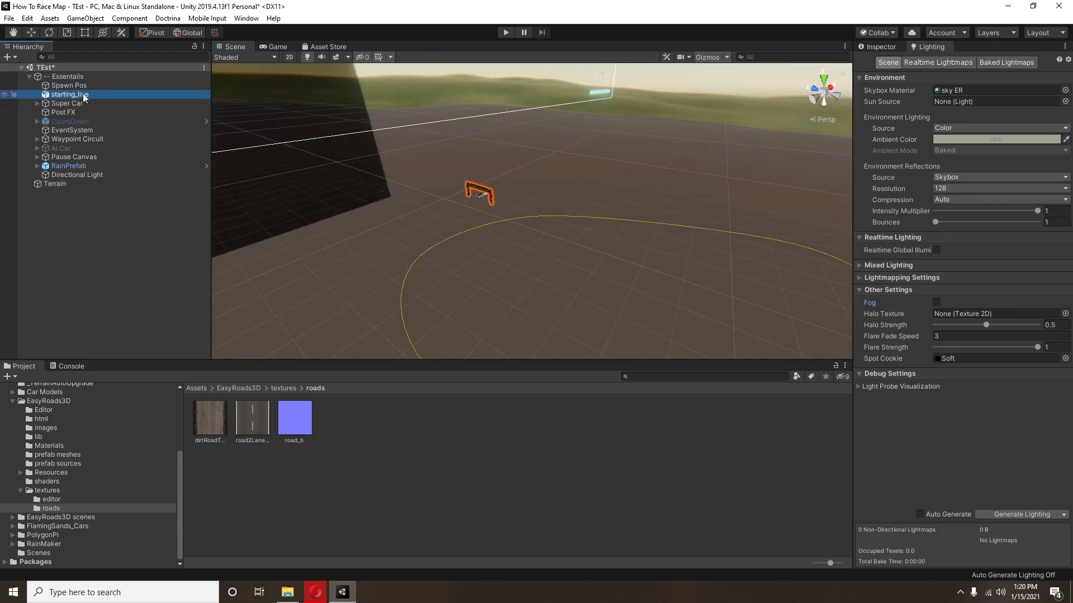
{"action": "left_click", "coordinate": [43, 33]}
{"action": "left_click", "coordinate": [31, 33]}
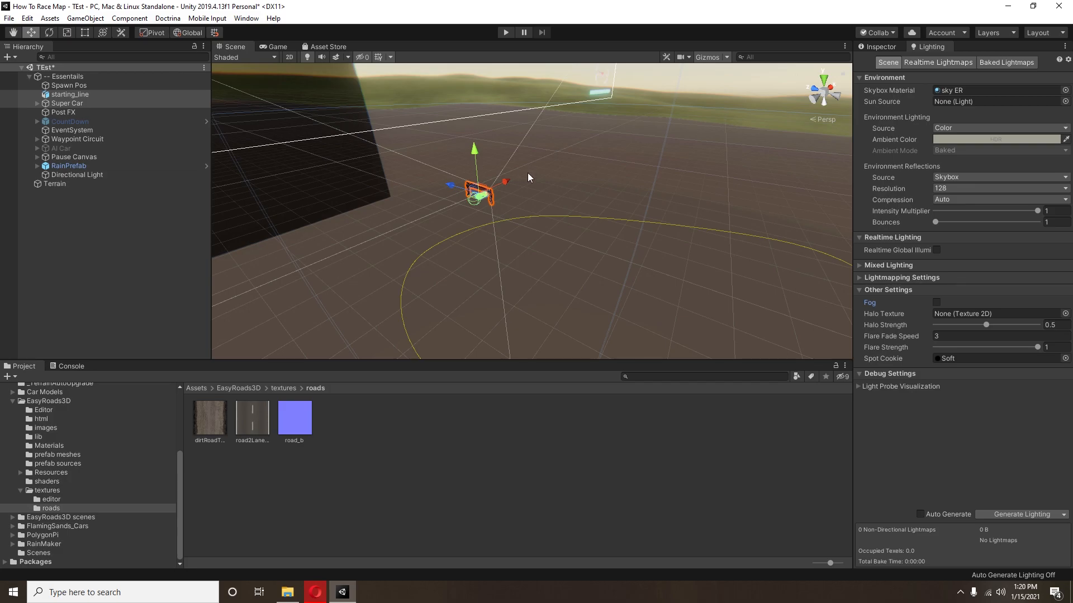
{"action": "left_click_drag", "start_coordinate": [482, 148], "coordinate": [500, 112]}
{"action": "scroll", "coordinate": [509, 124], "scroll_direction": "up", "scroll_amount": 4}
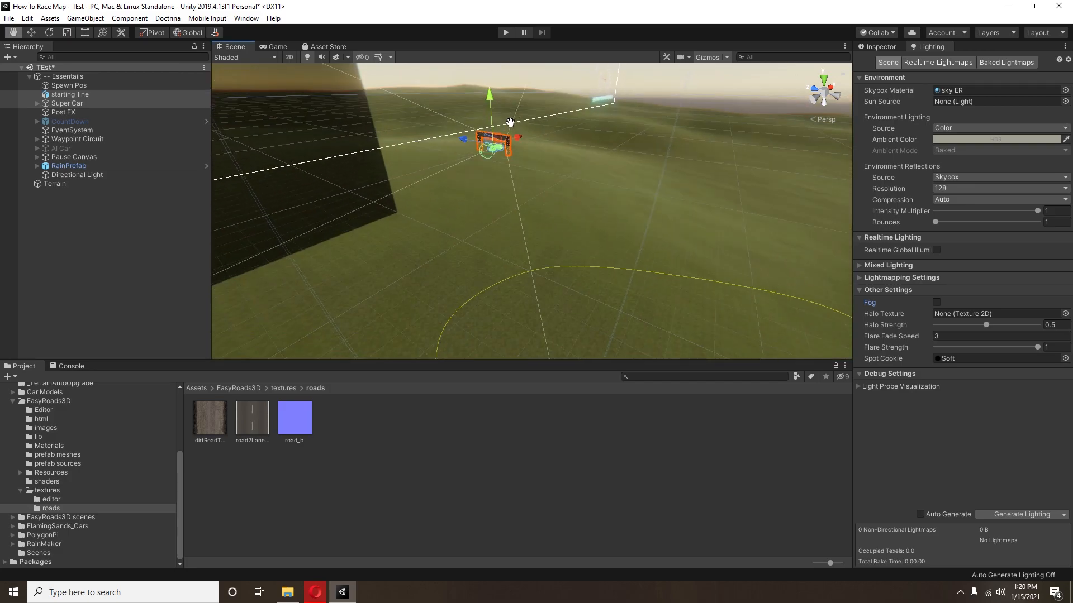
Step: Fine-tune the shared height of the selected starting_line gate and Super Car so the car rests on the grass
{"action": "key", "text": "f"}
{"action": "middle_click_drag", "start_coordinate": [515, 148], "coordinate": [495, 111]}
{"action": "right_click_drag", "start_coordinate": [699, 188], "coordinate": [539, 172]}
{"action": "scroll", "coordinate": [538, 172], "scroll_direction": "down", "scroll_amount": 4}
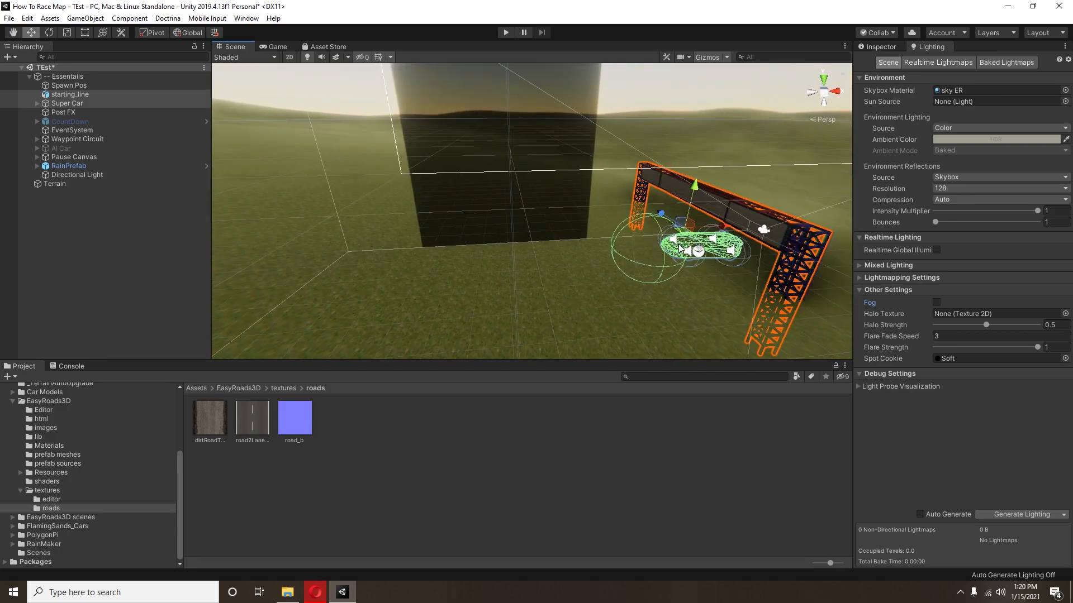
{"action": "left_click_drag", "start_coordinate": [721, 234], "coordinate": [497, 138]}
{"action": "right_click_drag", "start_coordinate": [496, 161], "coordinate": [302, 159]}
{"action": "scroll", "coordinate": [526, 140], "scroll_direction": "down", "scroll_amount": 3}
{"action": "right_click_drag", "start_coordinate": [526, 139], "coordinate": [546, 234]}
{"action": "scroll", "coordinate": [545, 234], "scroll_direction": "down", "scroll_amount": 3}
{"action": "left_click_drag", "start_coordinate": [553, 229], "coordinate": [358, 247]}
{"action": "right_click_drag", "start_coordinate": [414, 233], "coordinate": [540, 205]}
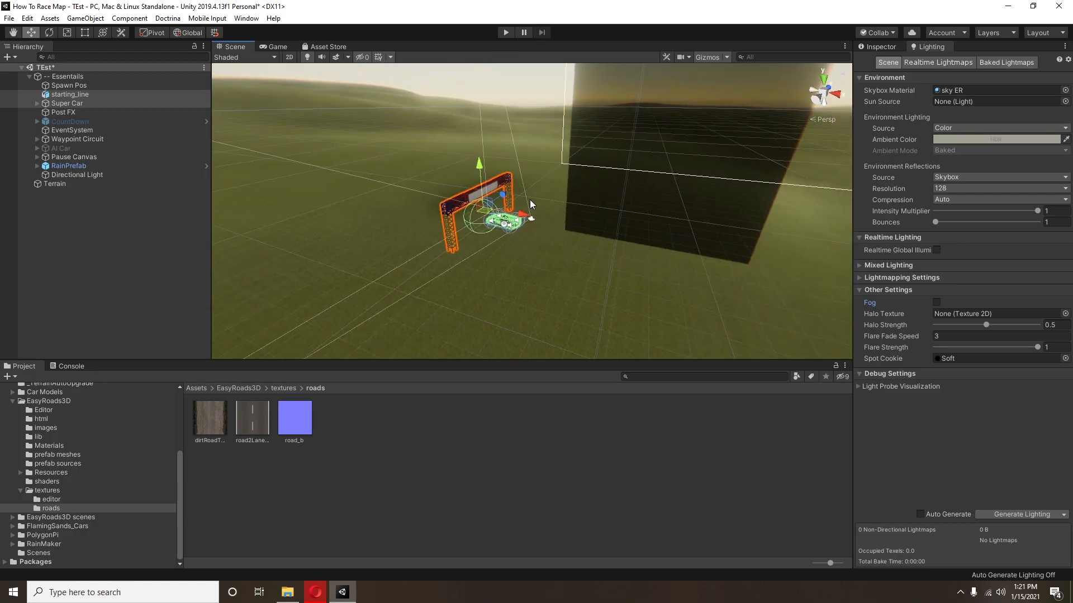
Step: Select only the Super Car and set its Y rotation to 90
{"action": "left_click", "coordinate": [894, 46]}
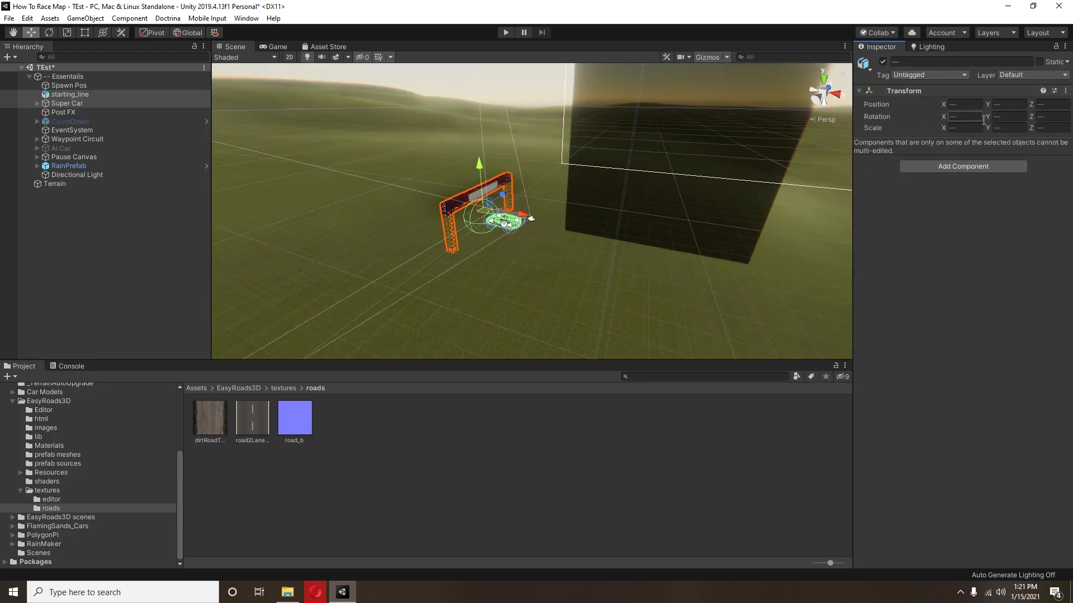
{"action": "left_click_drag", "start_coordinate": [903, 107], "coordinate": [838, 188]}
{"action": "key", "text": "ctrl+z"}
{"action": "left_click", "coordinate": [55, 103], "text": "ctrl"}
{"action": "left_click", "coordinate": [1004, 116]}
{"action": "type", "text": "90"}
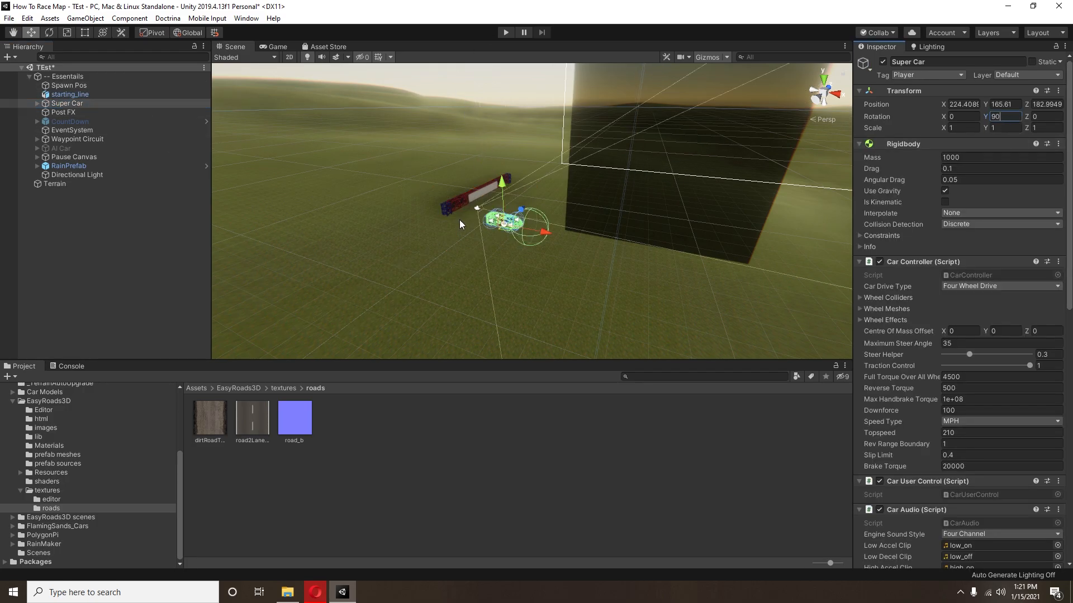
Step: Position the starting_line gate at Y 172.02 so its legs stand on the grass beside the car
{"action": "scroll", "coordinate": [488, 186], "scroll_direction": "up", "scroll_amount": 10}
{"action": "middle_click_drag", "start_coordinate": [481, 182], "coordinate": [549, 188]}
{"action": "left_click_drag", "start_coordinate": [547, 192], "coordinate": [500, 91]}
{"action": "left_click", "coordinate": [73, 95]}
{"action": "right_click_drag", "start_coordinate": [321, 210], "coordinate": [447, 220]}
{"action": "scroll", "coordinate": [448, 219], "scroll_direction": "down", "scroll_amount": 8}
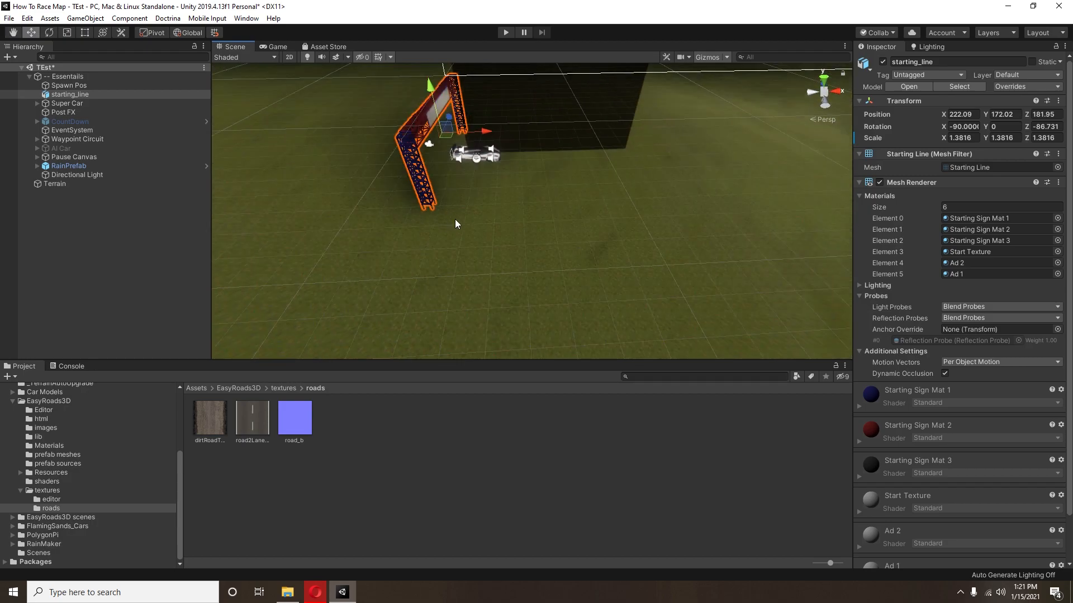
Step: Select the terrain near the car and switch it to Paint Details mode
{"action": "left_click", "coordinate": [544, 230]}
{"action": "right_click_drag", "start_coordinate": [544, 230], "coordinate": [475, 204]}
{"action": "middle_click_drag", "start_coordinate": [626, 240], "coordinate": [548, 229]}
{"action": "scroll", "coordinate": [549, 230], "scroll_direction": "up", "scroll_amount": 10}
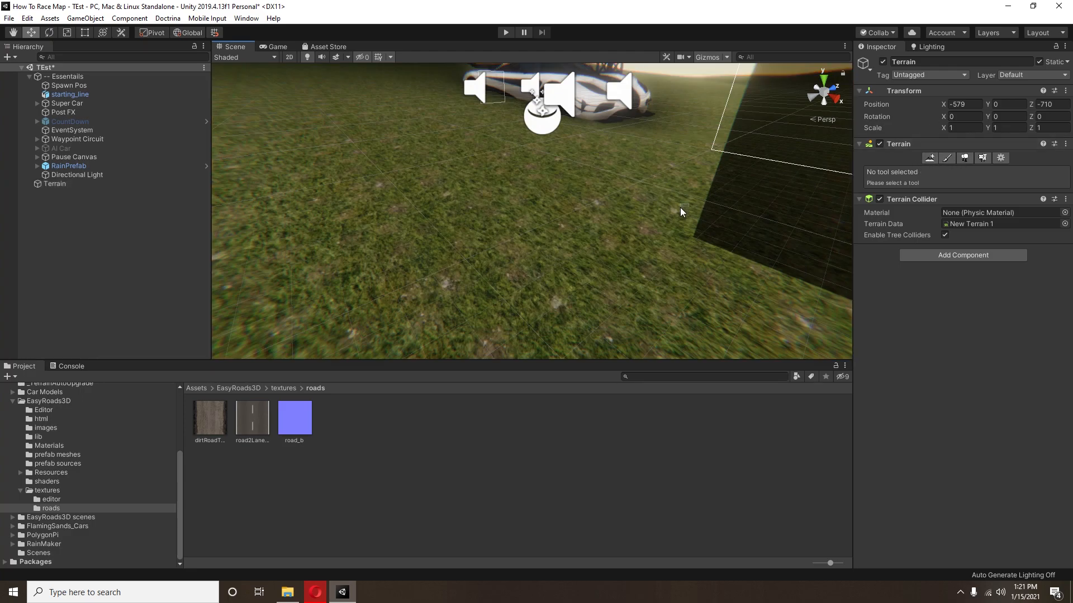
{"action": "left_click", "coordinate": [496, 94]}
{"action": "left_click", "coordinate": [577, 222]}
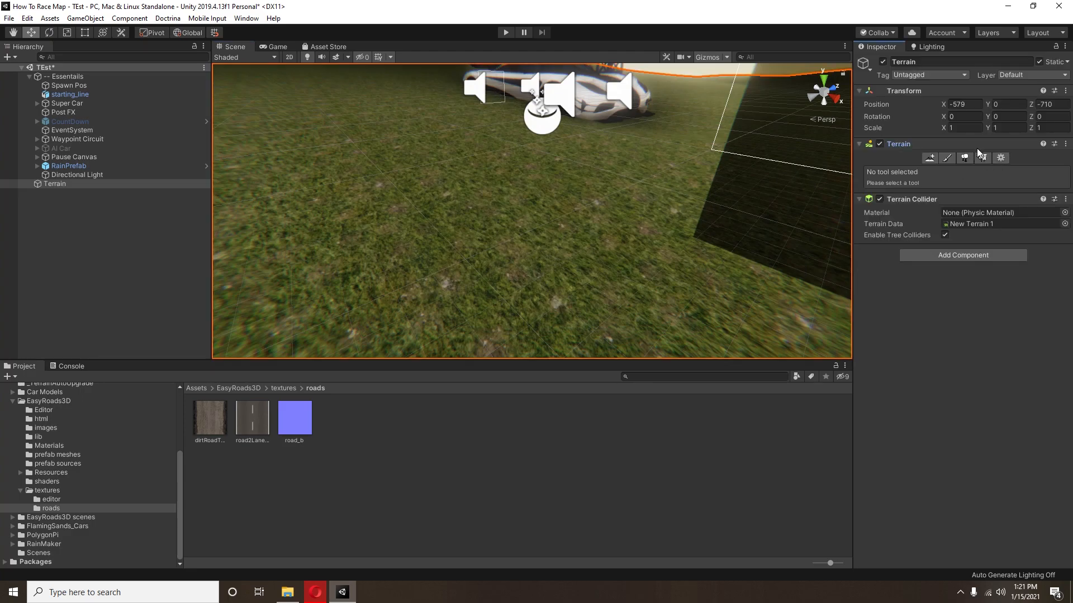
{"action": "left_click", "coordinate": [982, 158]}
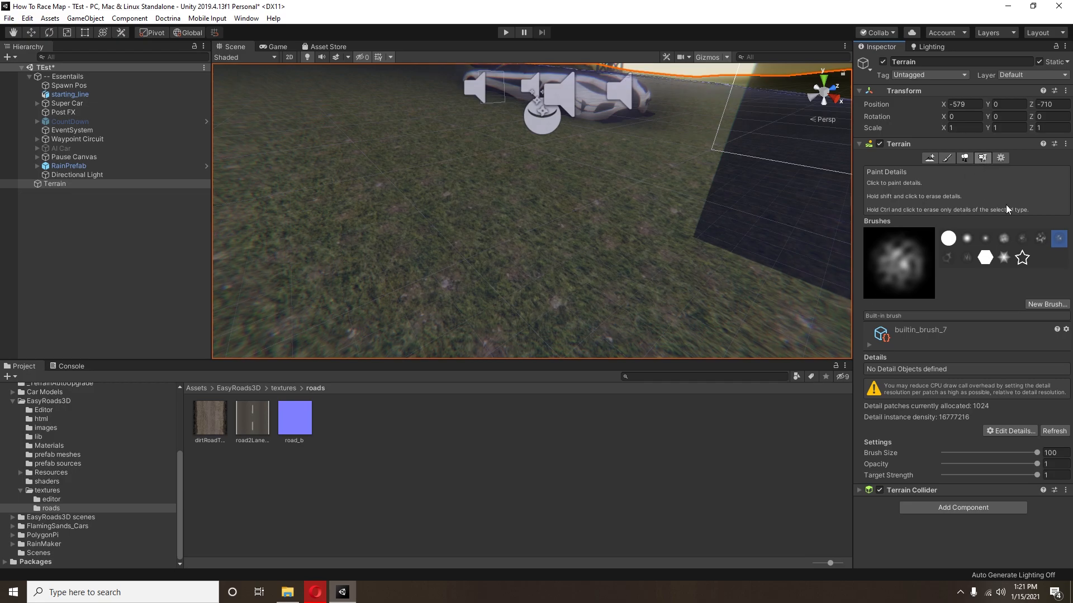
Step: Start a new grass texture detail for the terrain using GrassFrond01AlbedoAlpha as its detail texture
{"action": "left_click", "coordinate": [1009, 431]}
{"action": "left_click", "coordinate": [1003, 437]}
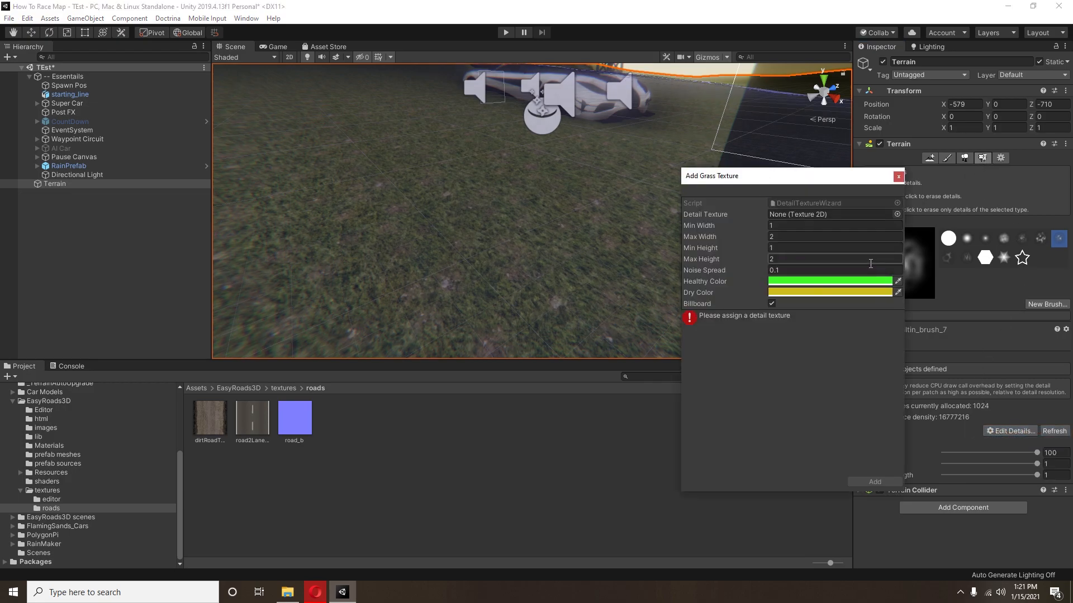
{"action": "left_click", "coordinate": [898, 215]}
{"action": "type", "text": "grass"}
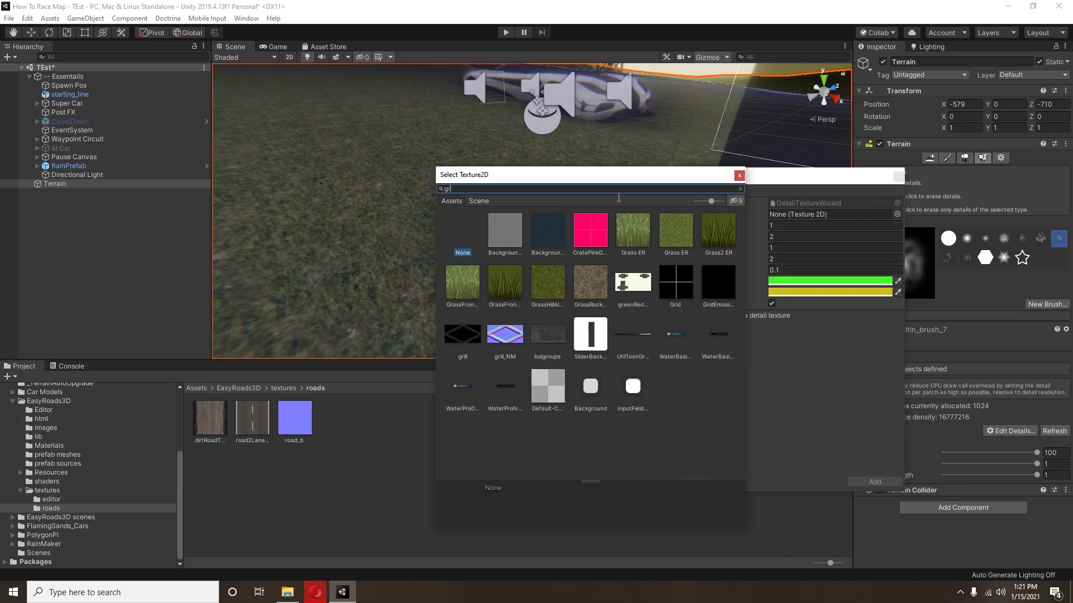
{"action": "double_click", "coordinate": [630, 232]}
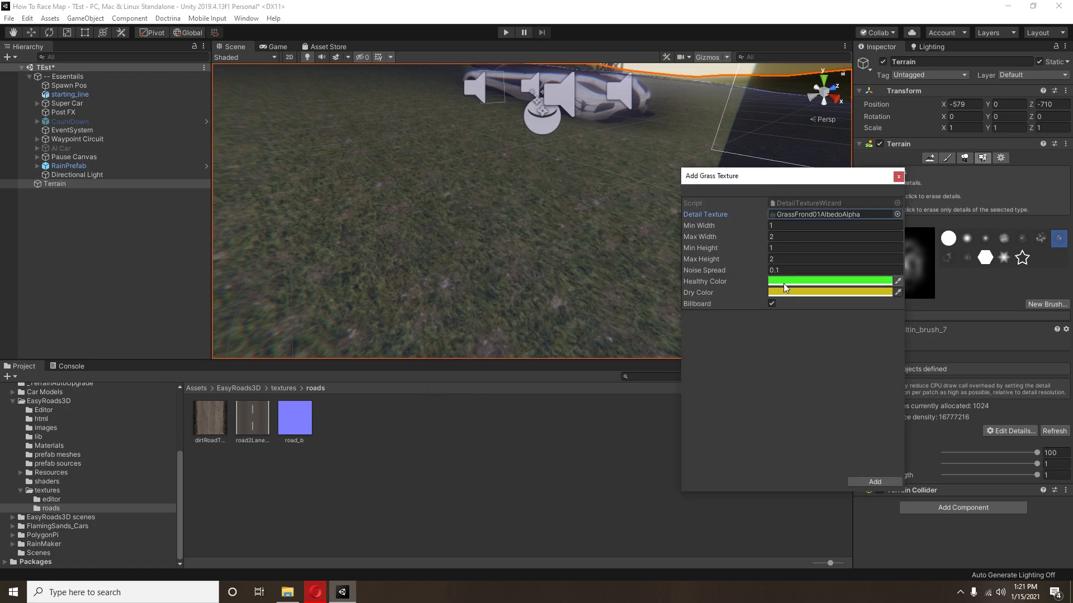
Step: Set the grass detail's healthy and dry colours to white and turn off Billboard
{"action": "left_click", "coordinate": [775, 281]}
{"action": "left_click", "coordinate": [771, 293]}
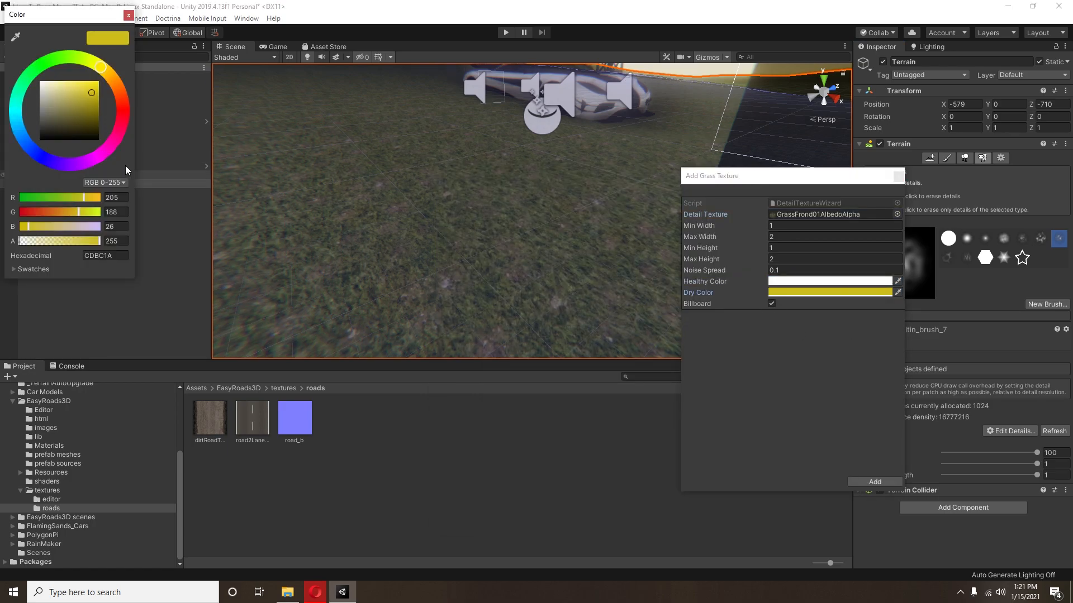
{"action": "left_click_drag", "start_coordinate": [93, 122], "coordinate": [29, 69]}
{"action": "left_click", "coordinate": [773, 313]}
{"action": "left_click", "coordinate": [772, 303]}
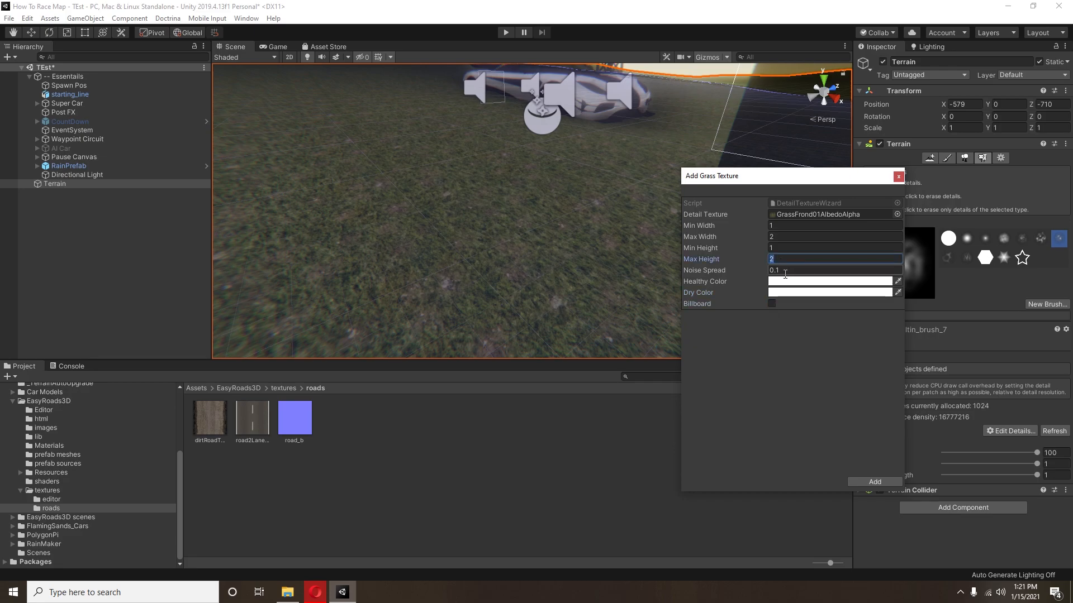
Step: Set the grass width to 0.2 minimum and 0.5 maximum, its height to 0.2 minimum and 5 maximum, and add it
{"action": "type", "text": ".5"}
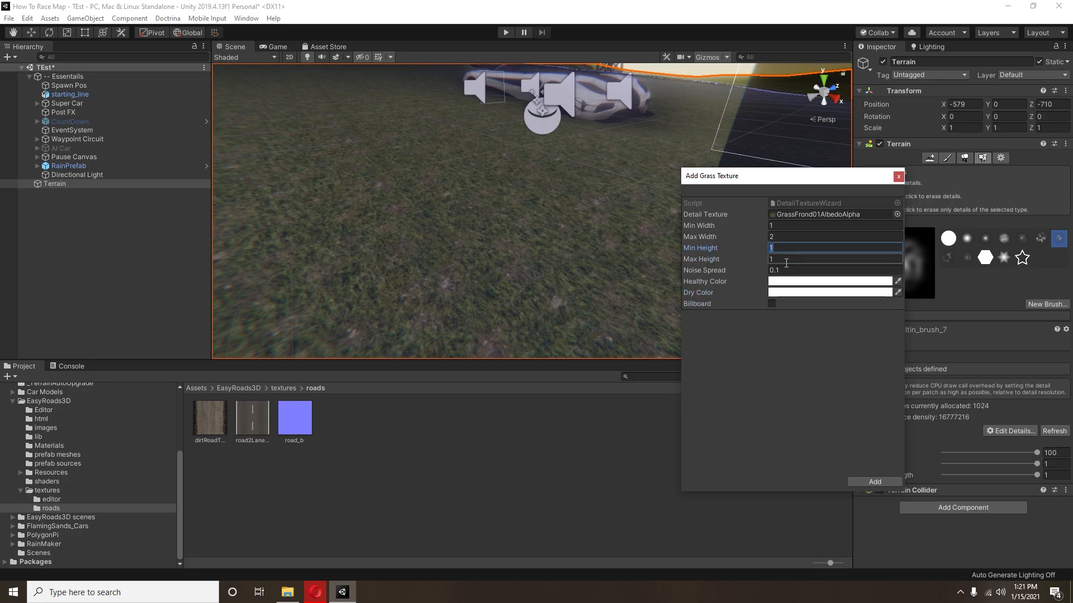
{"action": "left_click", "coordinate": [788, 262]}
{"action": "type", "text": "5"}
{"action": "left_click", "coordinate": [790, 240]}
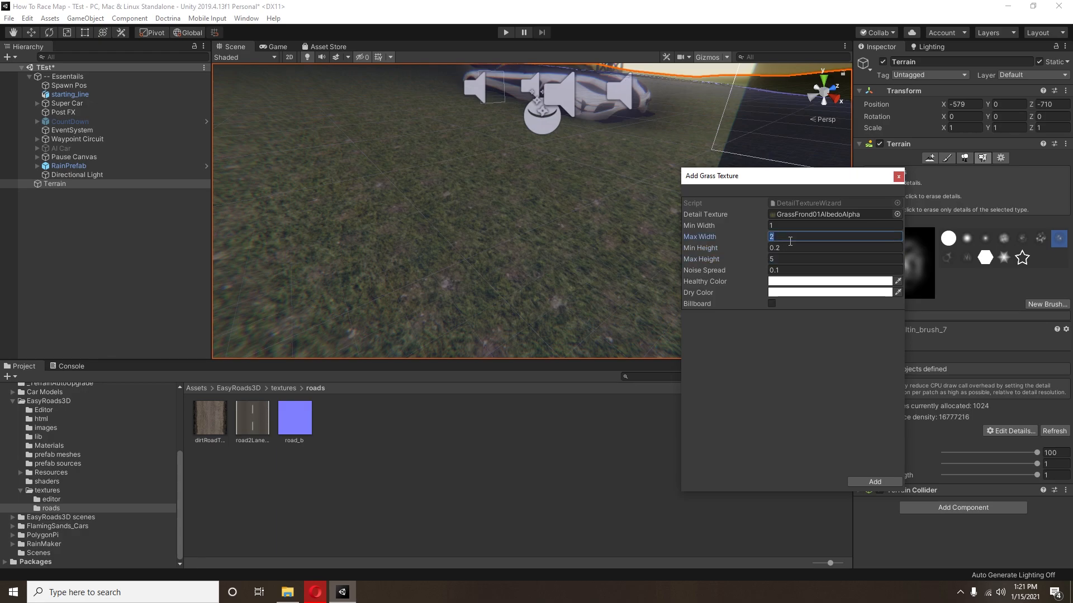
{"action": "left_click", "coordinate": [785, 226]}
{"action": "type", "text": ".5"}
{"action": "left_click", "coordinate": [780, 239]}
{"action": "type", "text": "2.5"}
{"action": "left_click", "coordinate": [780, 228]}
{"action": "type", "text": "1"}
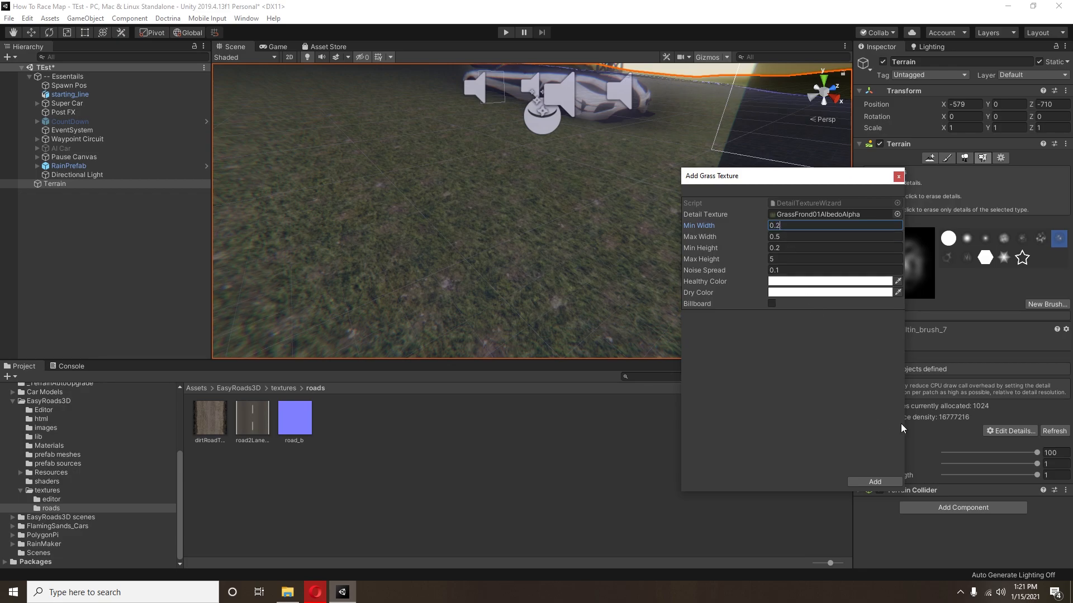
{"action": "left_click", "coordinate": [875, 482]}
Step: Paint the grass detail around the car and reduce its max height to 0.5
{"action": "middle_click_drag", "start_coordinate": [532, 179], "coordinate": [635, 165]}
{"action": "left_click", "coordinate": [1010, 462]}
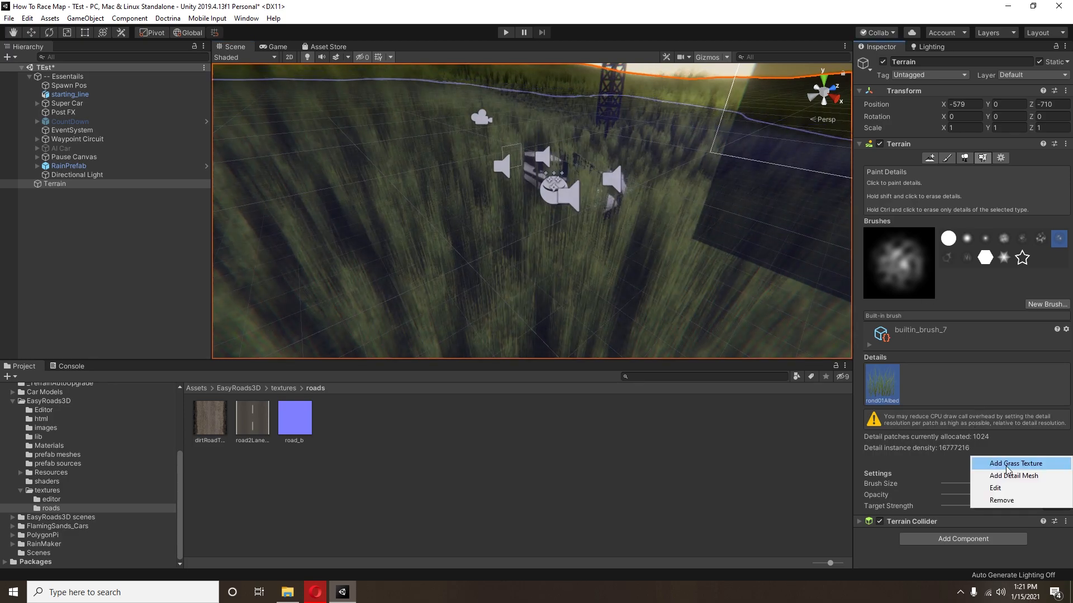
{"action": "left_click", "coordinate": [995, 487]}
{"action": "left_click", "coordinate": [811, 260]}
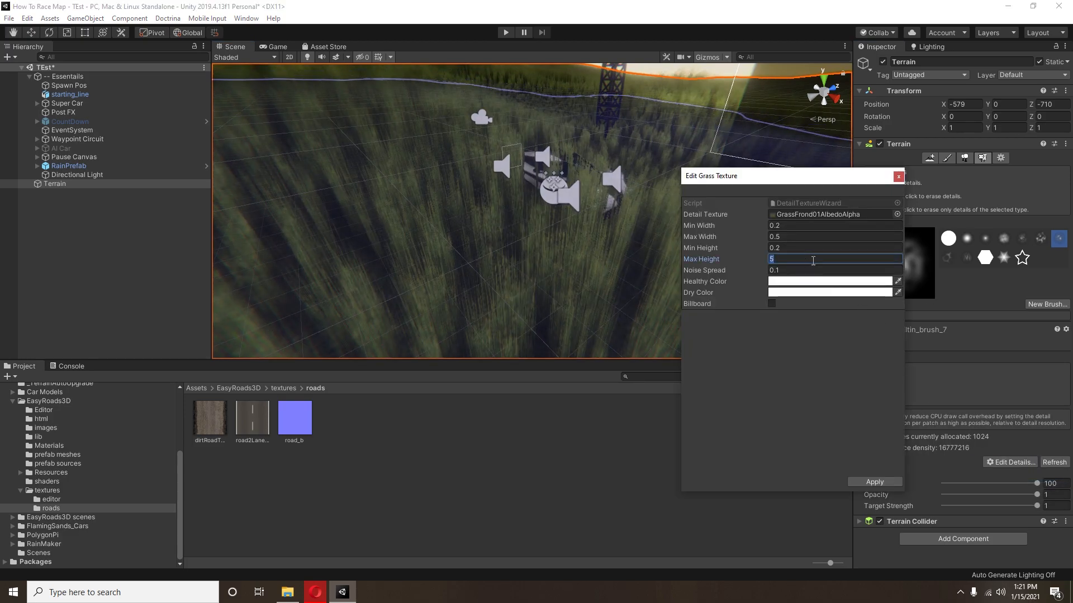
{"action": "type", "text": "0.5"}
{"action": "left_click", "coordinate": [875, 482]}
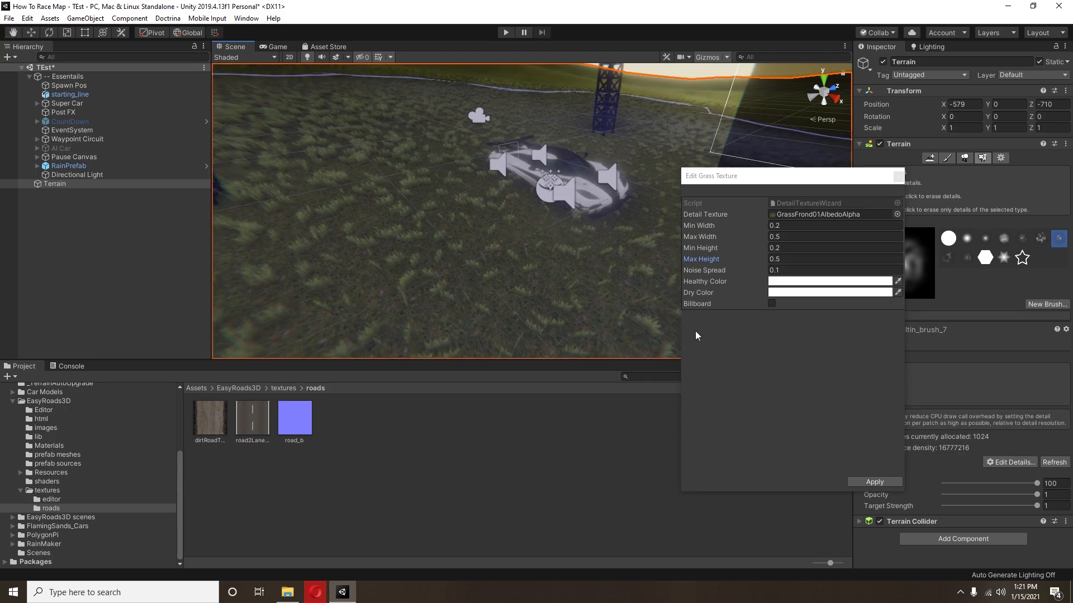
{"action": "left_click", "coordinate": [861, 483]}
{"action": "right_click_drag", "start_coordinate": [455, 252], "coordinate": [589, 114]}
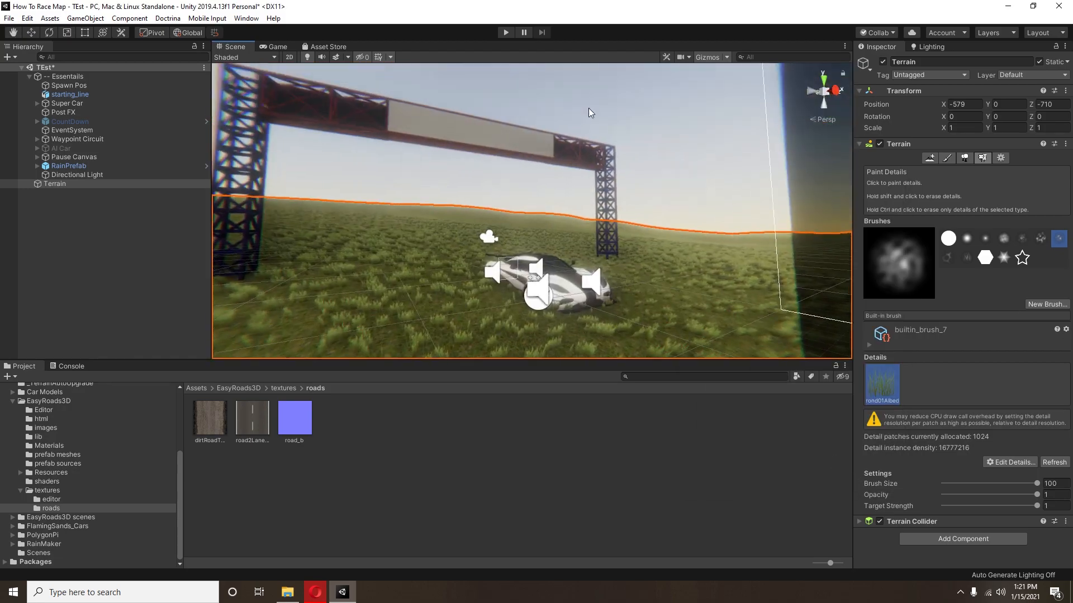
Step: Set the terrain's grass wind settings to bending 0.252, size 0.382 and speed 0.863
{"action": "scroll", "coordinate": [619, 197], "scroll_direction": "up", "scroll_amount": 5}
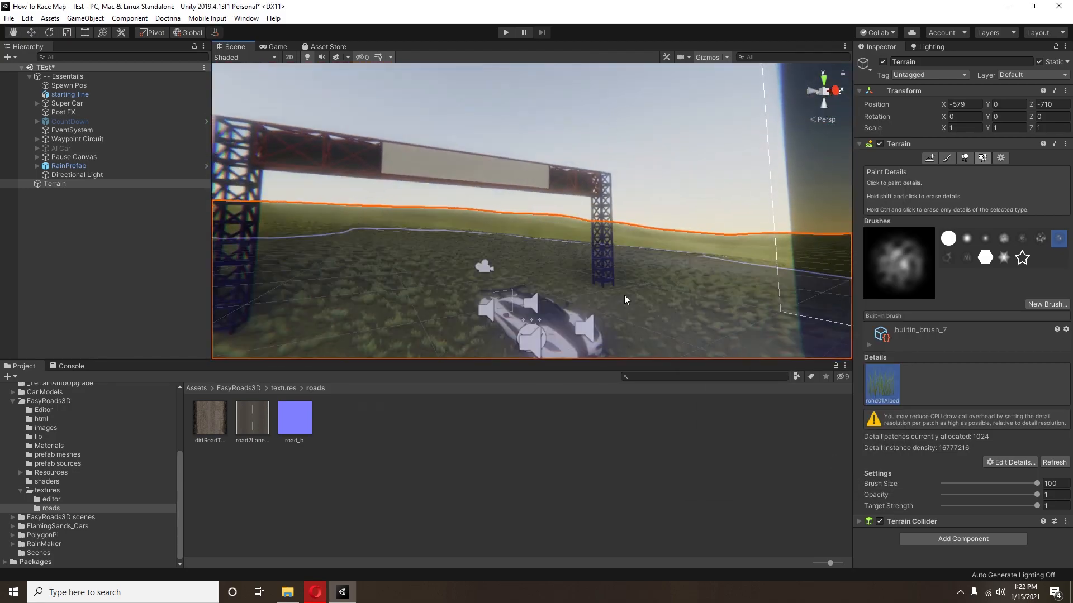
{"action": "middle_click_drag", "start_coordinate": [522, 197], "coordinate": [485, 89]}
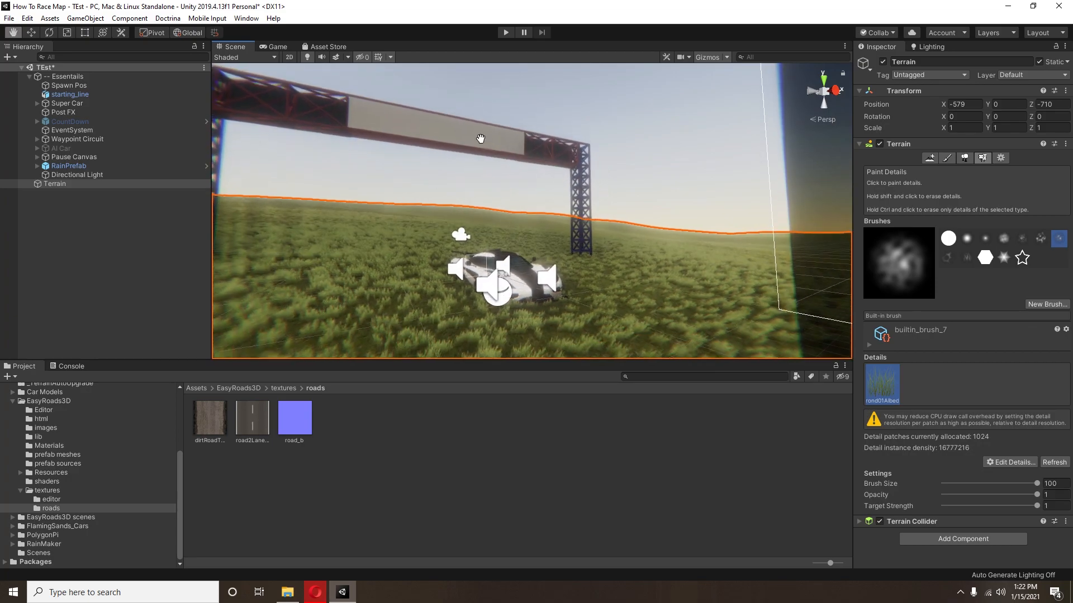
{"action": "middle_click_drag", "start_coordinate": [696, 204], "coordinate": [618, 205]}
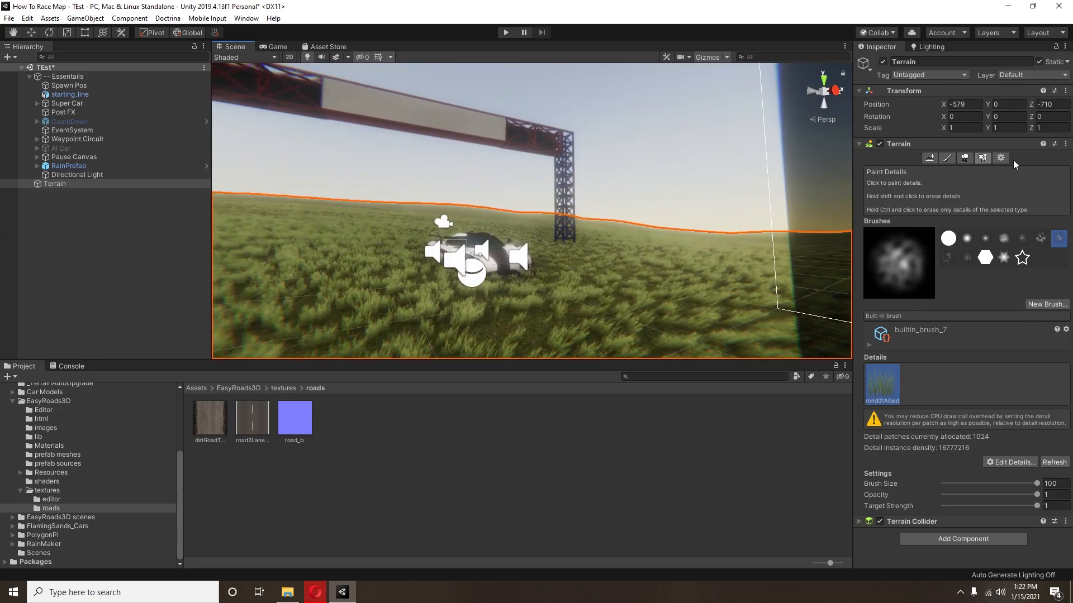
{"action": "left_click", "coordinate": [1007, 160]}
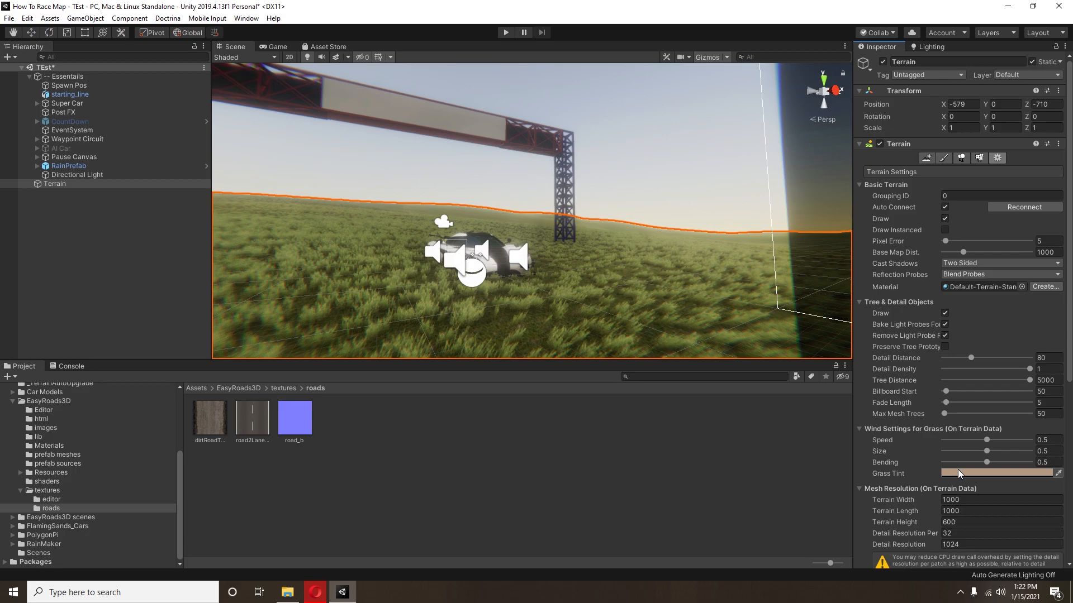
{"action": "middle_click_drag", "start_coordinate": [595, 225], "coordinate": [685, 509]}
{"action": "right_click_drag", "start_coordinate": [685, 509], "coordinate": [475, 287]}
{"action": "left_click_drag", "start_coordinate": [475, 283], "coordinate": [661, 339], "text": "alt"}
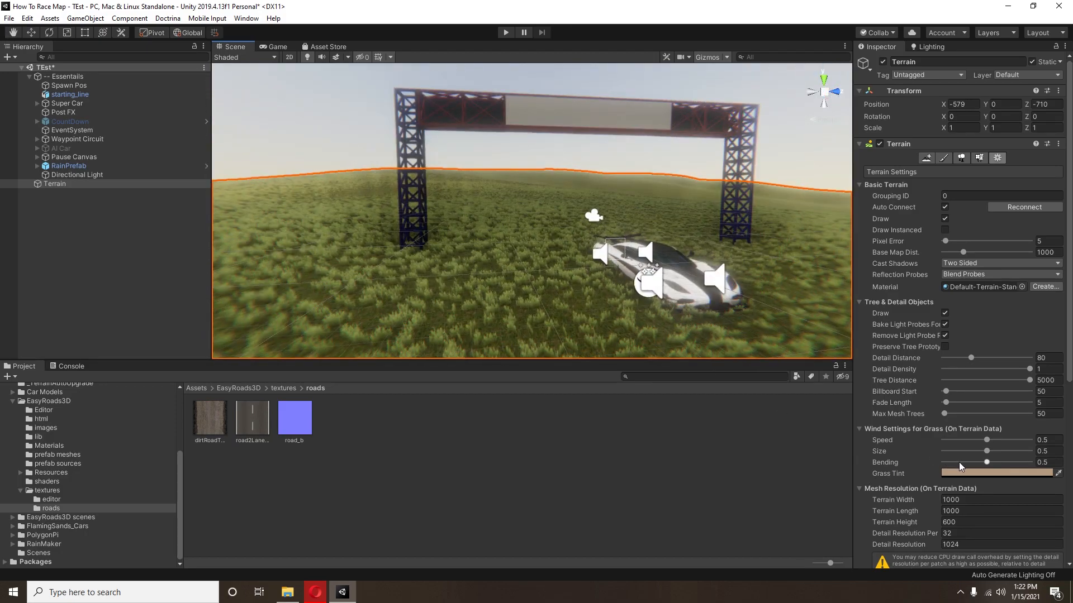
{"action": "left_click_drag", "start_coordinate": [957, 462], "coordinate": [990, 451]}
{"action": "left_click", "coordinate": [977, 450]}
{"action": "left_click_drag", "start_coordinate": [977, 451], "coordinate": [978, 450]}
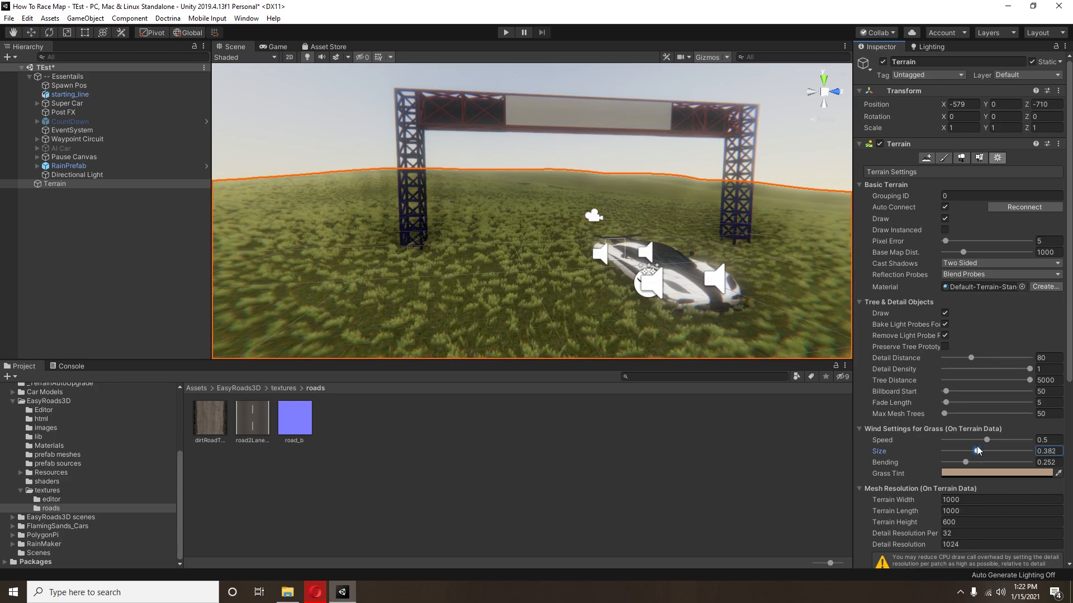
{"action": "left_click", "coordinate": [1022, 439]}
Step: Add the Broadleaf_Desktop prefab as a paintable tree for the terrain
{"action": "middle_click_drag", "start_coordinate": [492, 234], "coordinate": [404, 274]}
{"action": "left_click_drag", "start_coordinate": [404, 275], "coordinate": [538, 349], "text": "alt"}
{"action": "scroll", "coordinate": [525, 319], "scroll_direction": "down", "scroll_amount": 8}
{"action": "right_click_drag", "start_coordinate": [526, 319], "coordinate": [583, 299]}
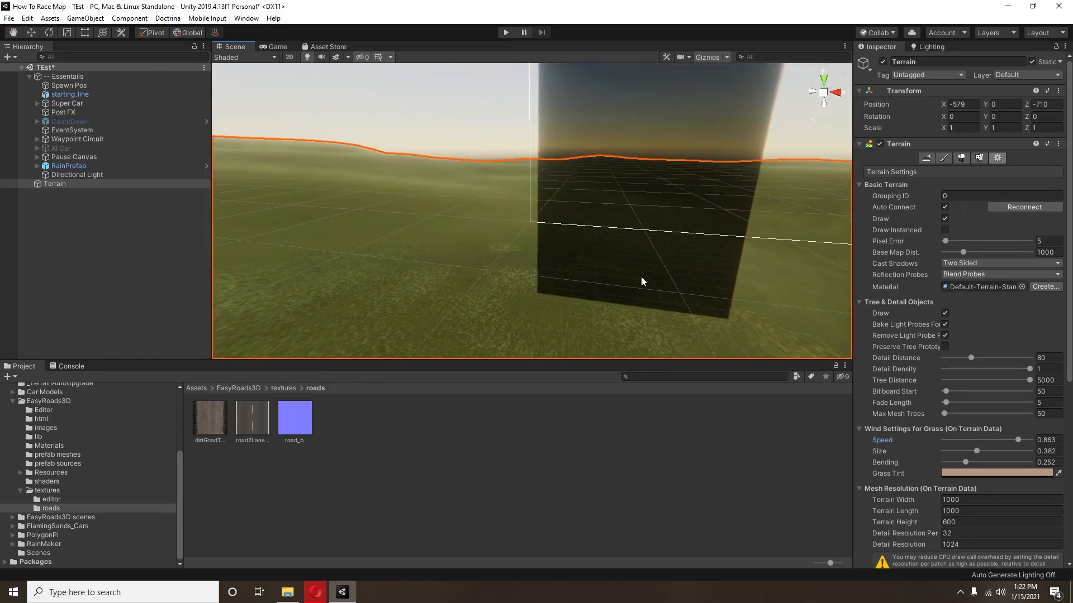
{"action": "left_click", "coordinate": [961, 158]}
{"action": "left_click", "coordinate": [1000, 246]}
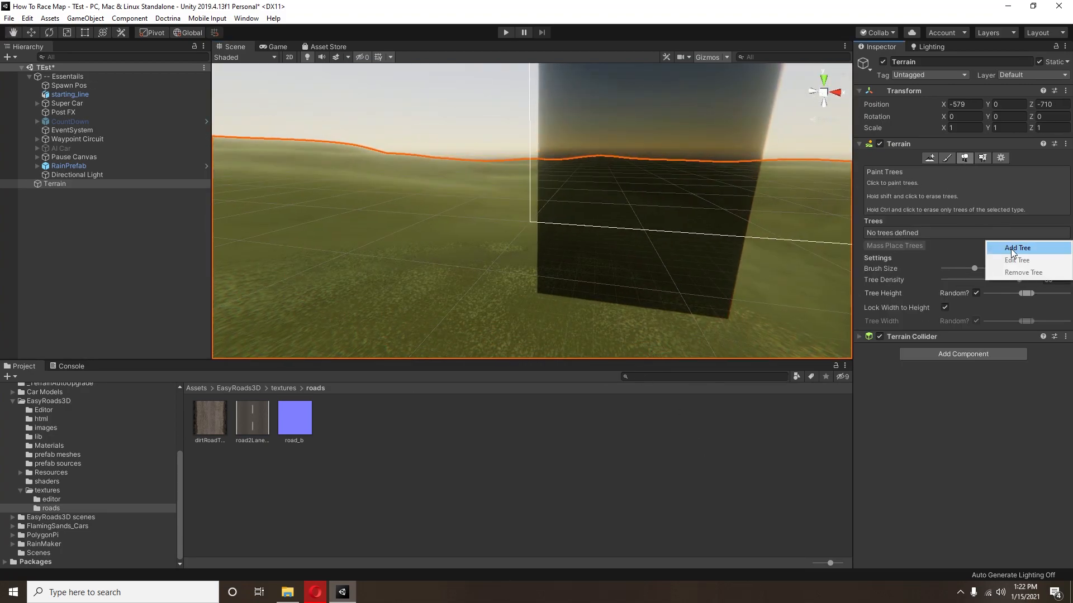
{"action": "left_click", "coordinate": [1011, 249]}
{"action": "left_click", "coordinate": [957, 167]}
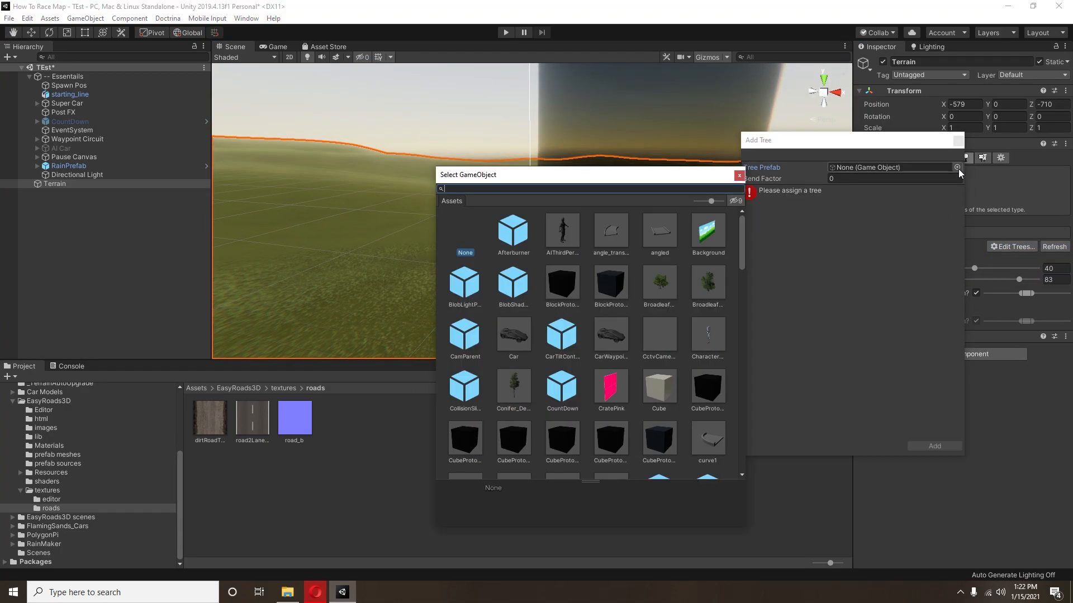
{"action": "left_click", "coordinate": [660, 296]}
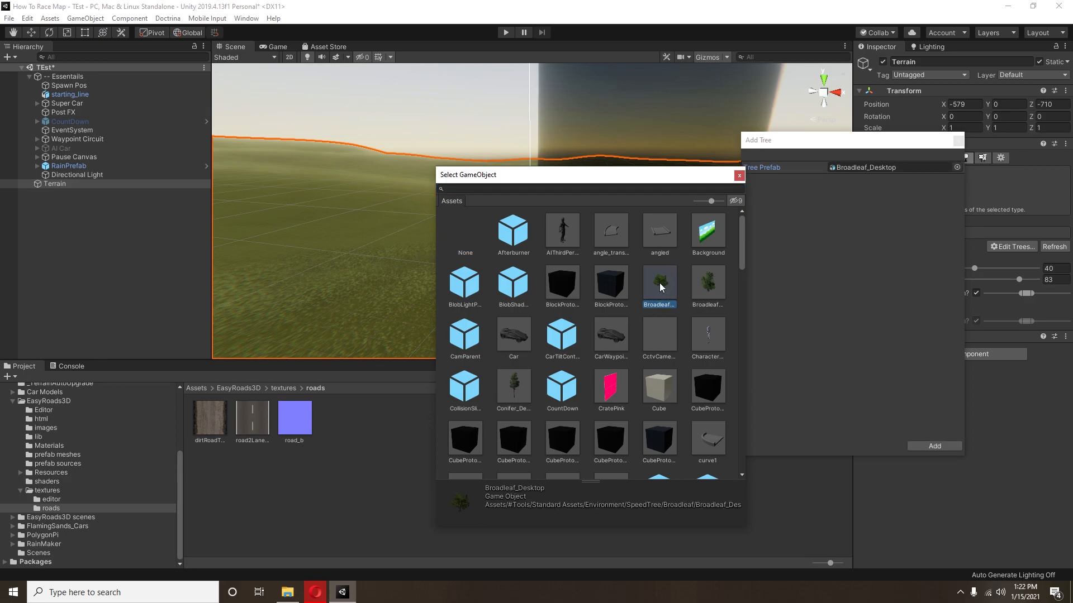
{"action": "double_click", "coordinate": [659, 288]}
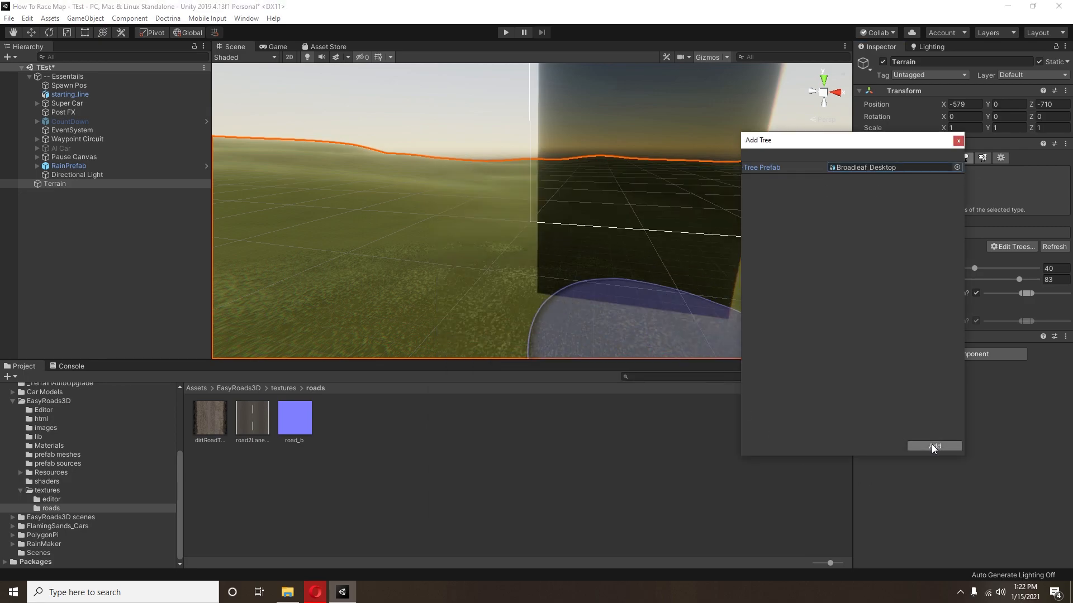
{"action": "left_click", "coordinate": [933, 445]}
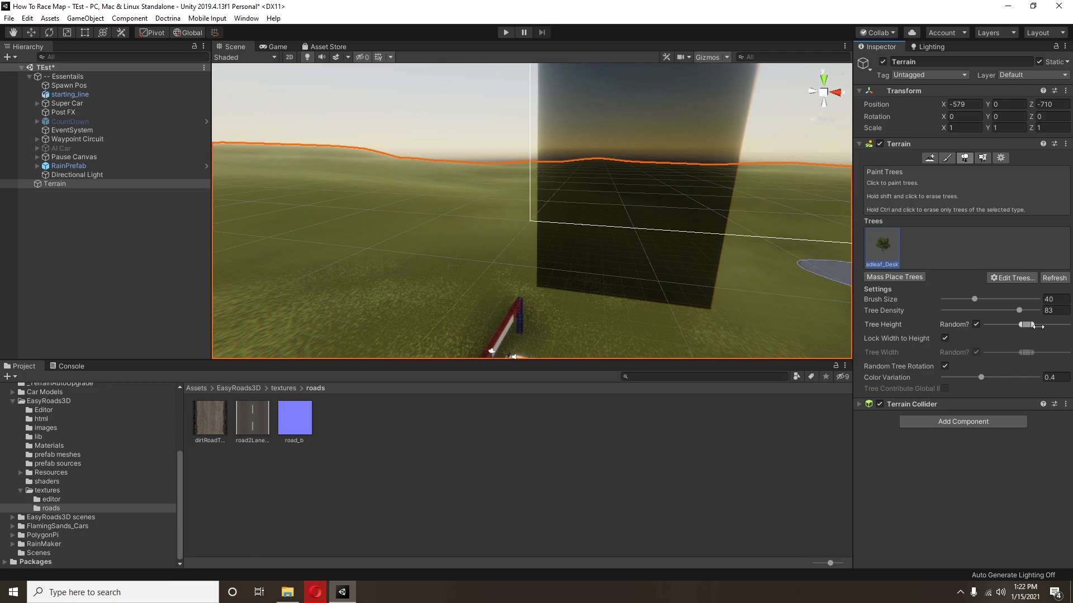
Step: Set the tree brush size to 1000 and density to 100, and extend the random tree height range to its maximum
{"action": "left_click_drag", "start_coordinate": [976, 297], "coordinate": [850, 304]}
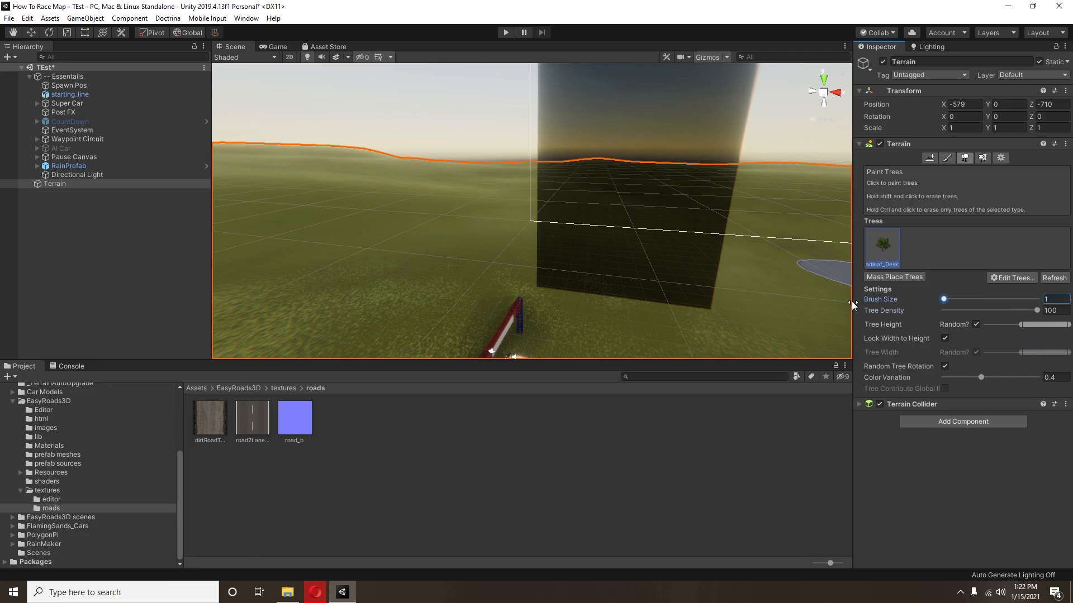
{"action": "left_click", "coordinate": [1000, 159]}
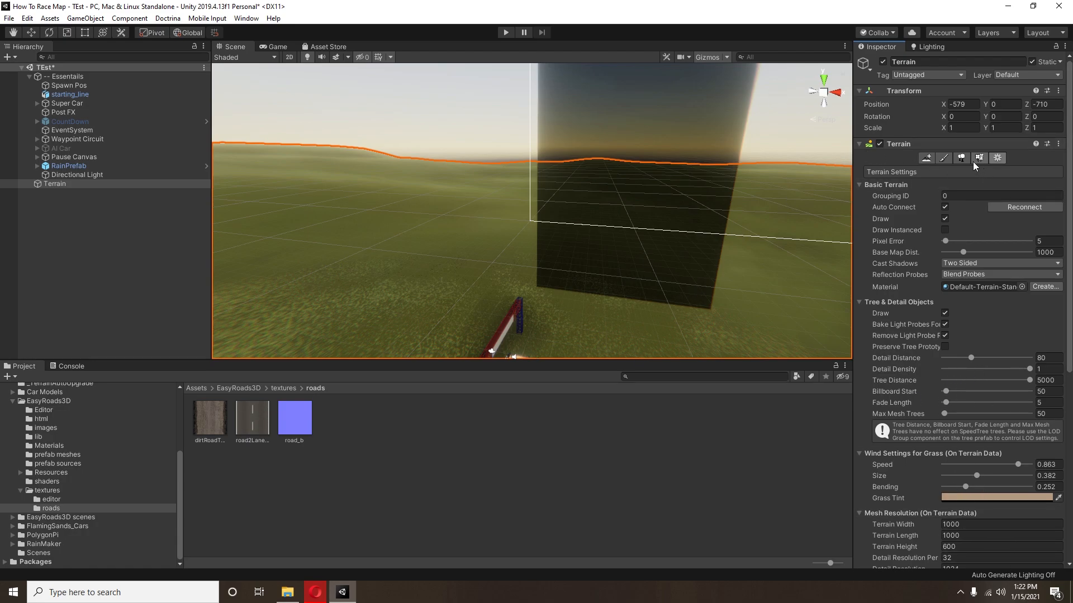
{"action": "left_click", "coordinate": [961, 158]}
{"action": "left_click_drag", "start_coordinate": [958, 299], "coordinate": [1045, 300]}
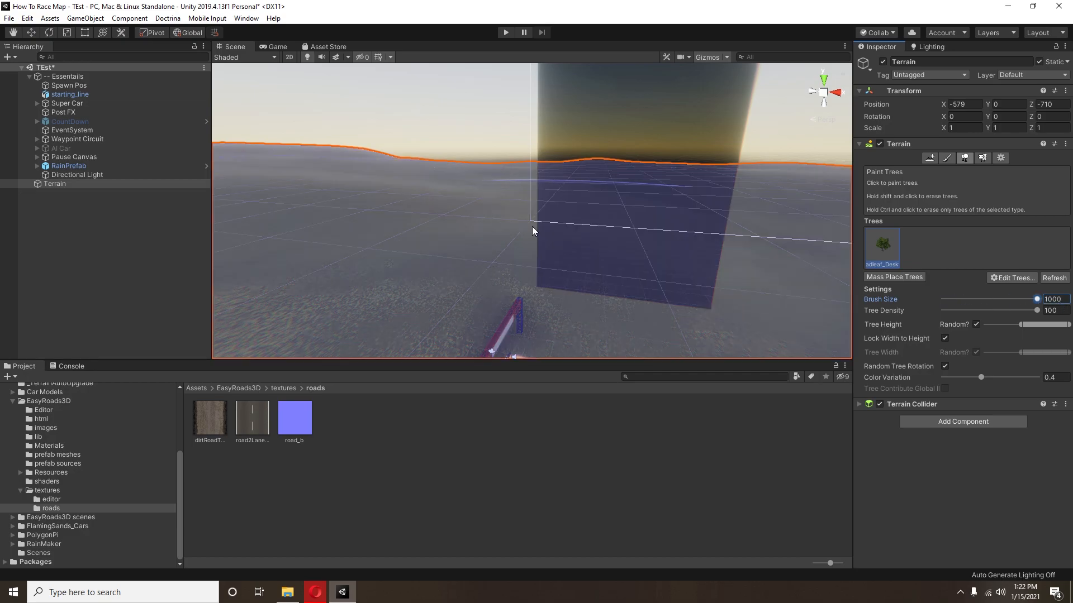
Step: Paint broadleaf trees across the whole terrain, then deselect the terrain
{"action": "left_click_drag", "start_coordinate": [547, 227], "coordinate": [499, 161], "text": "alt"}
{"action": "right_click_drag", "start_coordinate": [499, 161], "coordinate": [474, 151]}
{"action": "scroll", "coordinate": [464, 137], "scroll_direction": "up", "scroll_amount": 5}
{"action": "middle_click_drag", "start_coordinate": [475, 151], "coordinate": [555, 199]}
{"action": "scroll", "coordinate": [564, 216], "scroll_direction": "up", "scroll_amount": 8}
{"action": "right_click_drag", "start_coordinate": [639, 235], "coordinate": [564, 173]}
{"action": "middle_click_drag", "start_coordinate": [564, 173], "coordinate": [589, 240]}
{"action": "right_click_drag", "start_coordinate": [589, 240], "coordinate": [481, 311]}
{"action": "scroll", "coordinate": [468, 264], "scroll_direction": "down", "scroll_amount": 3}
{"action": "middle_click_drag", "start_coordinate": [469, 263], "coordinate": [575, 215]}
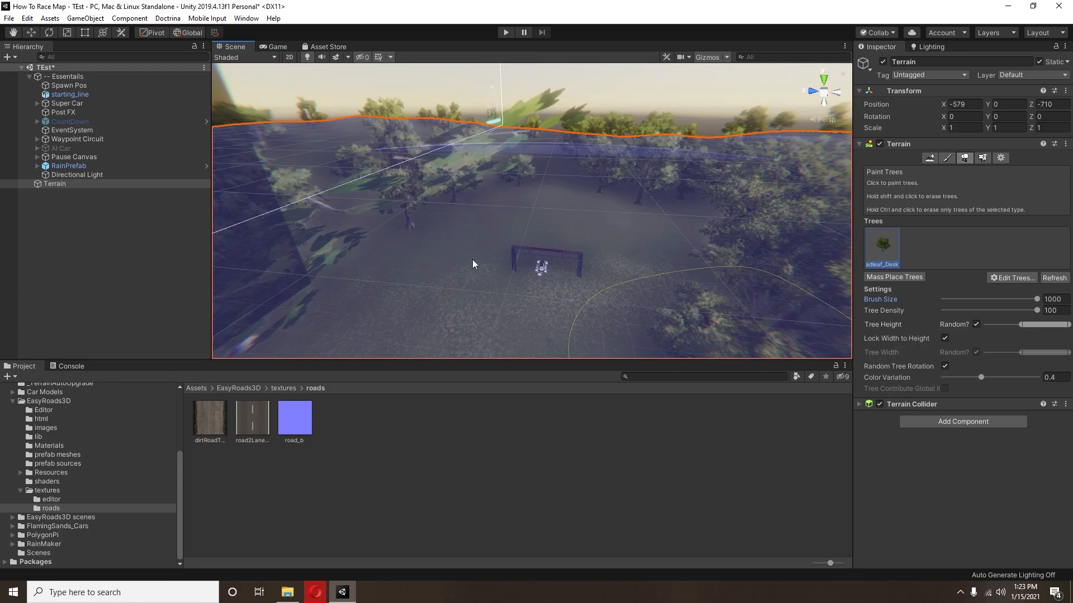
{"action": "scroll", "coordinate": [572, 215], "scroll_direction": "up", "scroll_amount": 5}
{"action": "right_click_drag", "start_coordinate": [572, 216], "coordinate": [538, 179]}
{"action": "middle_click_drag", "start_coordinate": [539, 179], "coordinate": [501, 180]}
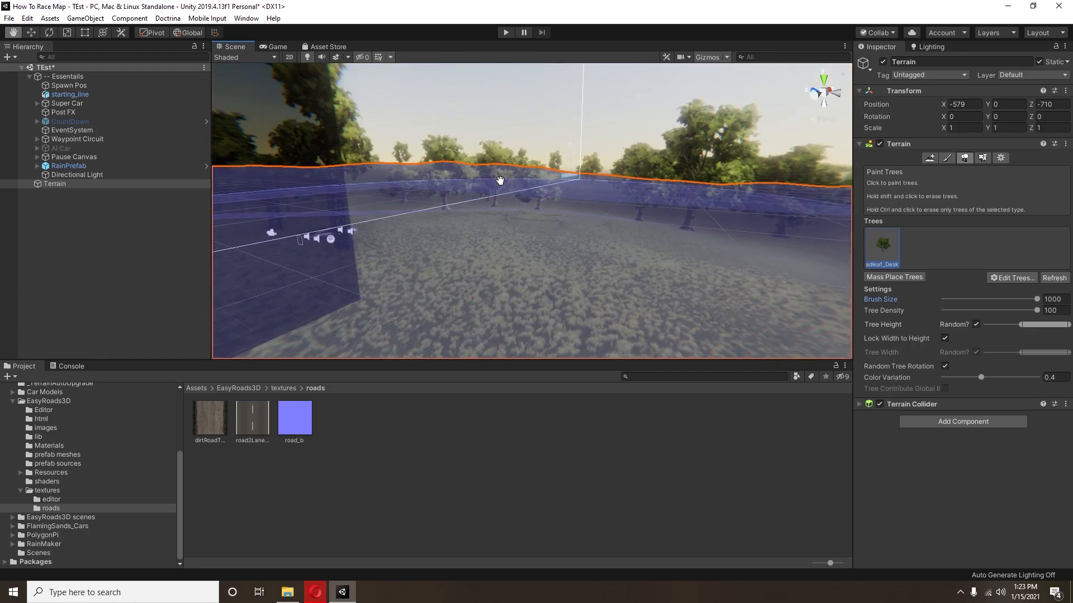
{"action": "right_click_drag", "start_coordinate": [501, 179], "coordinate": [369, 166]}
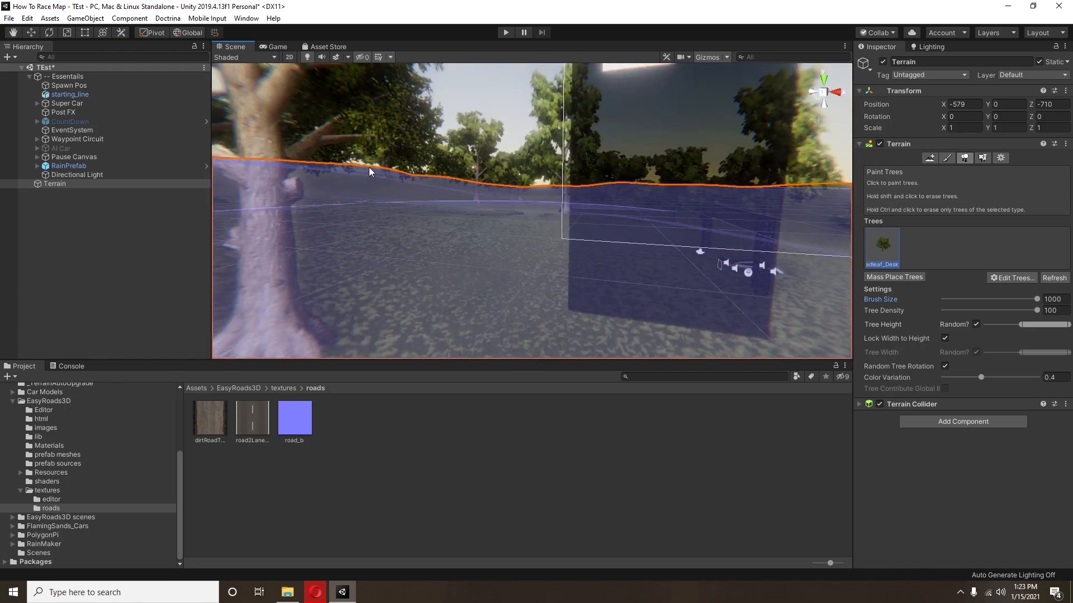
{"action": "right_click", "coordinate": [94, 255]}
{"action": "left_click", "coordinate": [68, 290]}
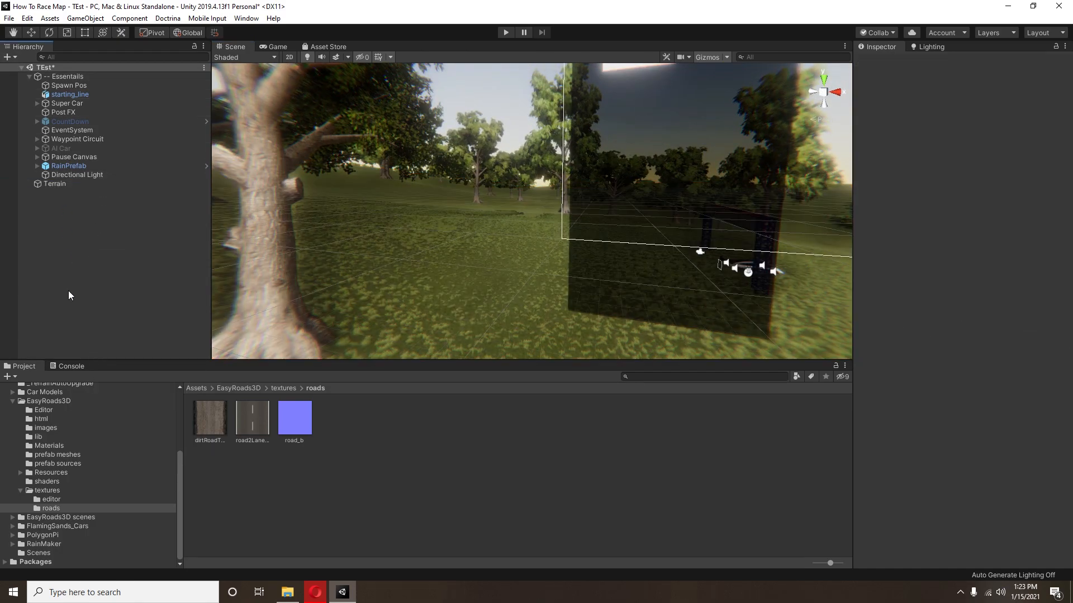
Step: Create a new EasyRoads3D road network and import the project's road type presets
{"action": "middle_click_drag", "start_coordinate": [612, 274], "coordinate": [503, 218]}
{"action": "scroll", "coordinate": [570, 204], "scroll_direction": "down", "scroll_amount": 1}
{"action": "right_click_drag", "start_coordinate": [570, 204], "coordinate": [709, 196]}
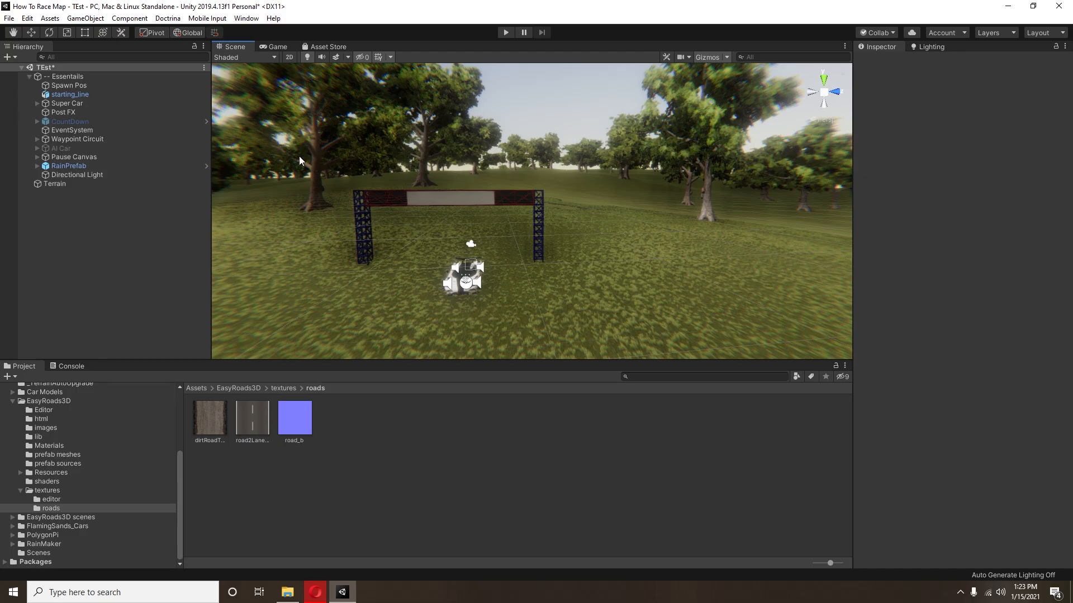
{"action": "middle_click_drag", "start_coordinate": [423, 160], "coordinate": [206, 176]}
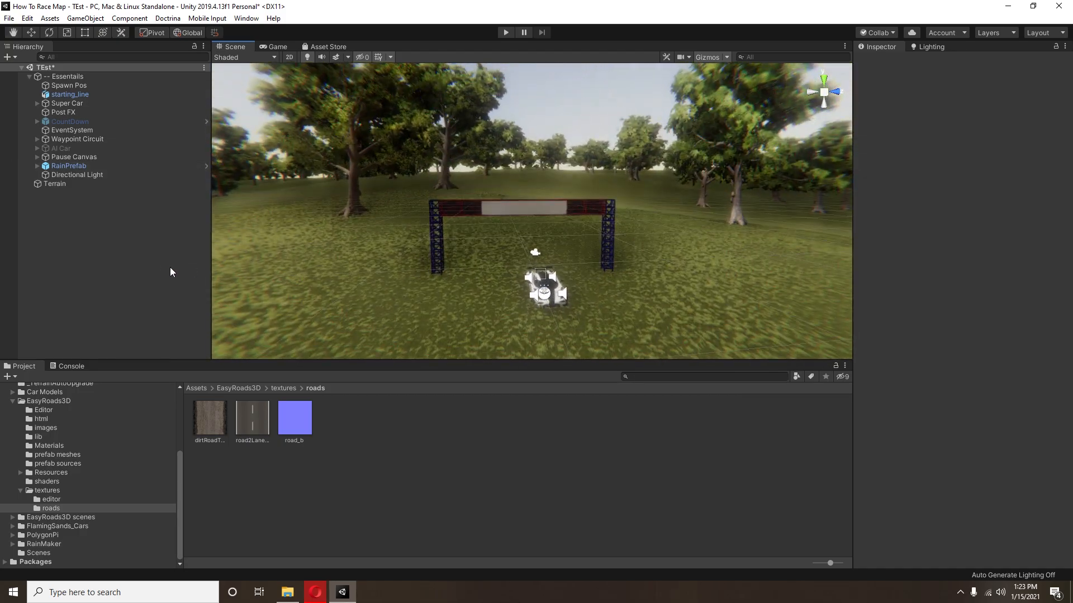
{"action": "right_click", "coordinate": [132, 265]}
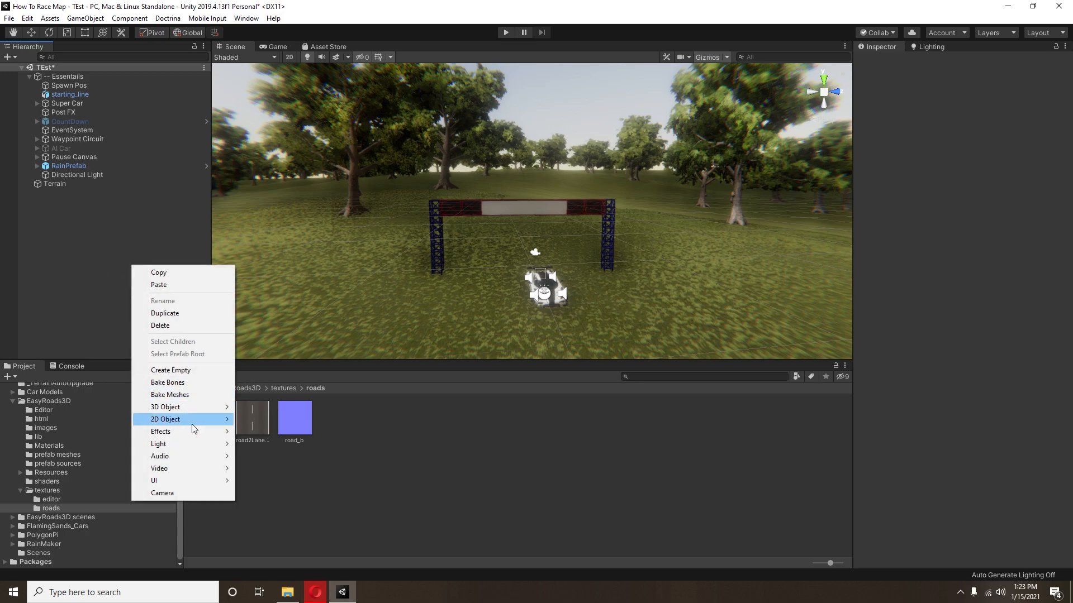
{"action": "mouse_move", "coordinate": [189, 411]}
{"action": "mouse_move", "coordinate": [297, 506]}
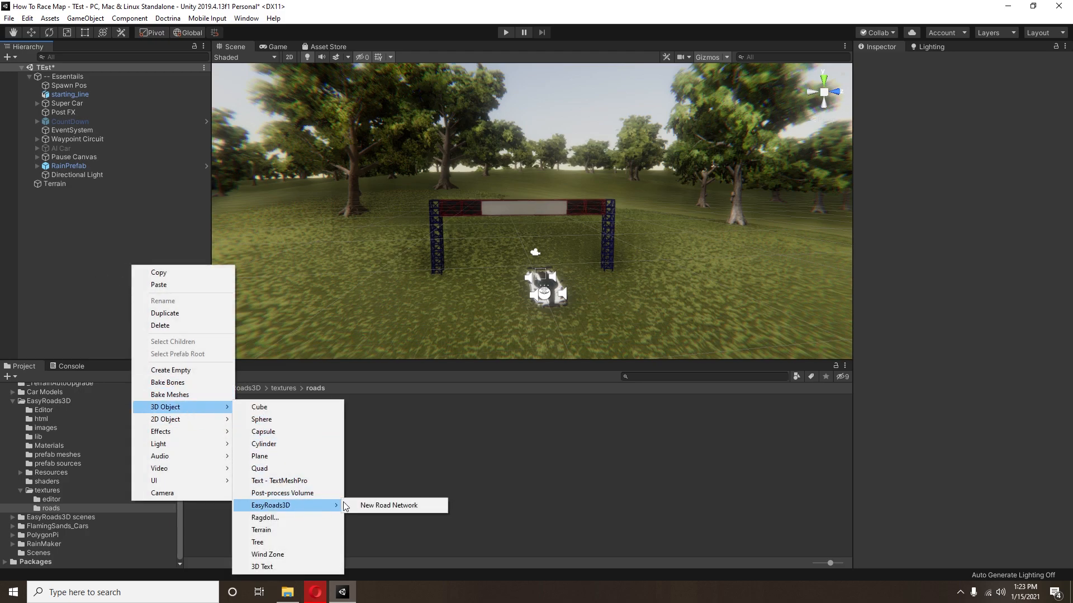
{"action": "left_click", "coordinate": [358, 505]}
{"action": "left_click", "coordinate": [571, 317]}
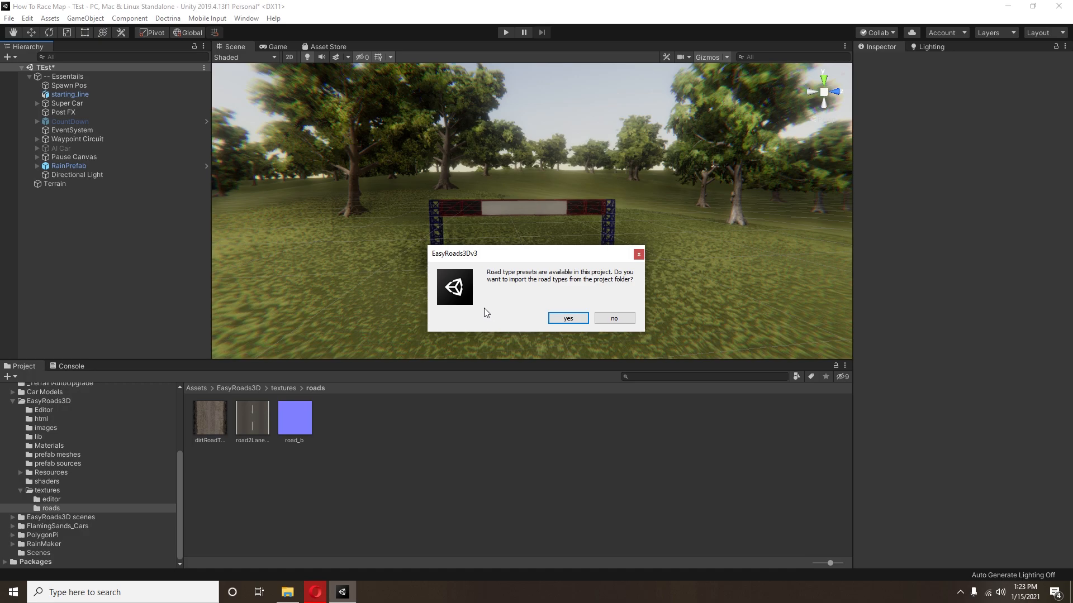
{"action": "left_click", "coordinate": [573, 321]}
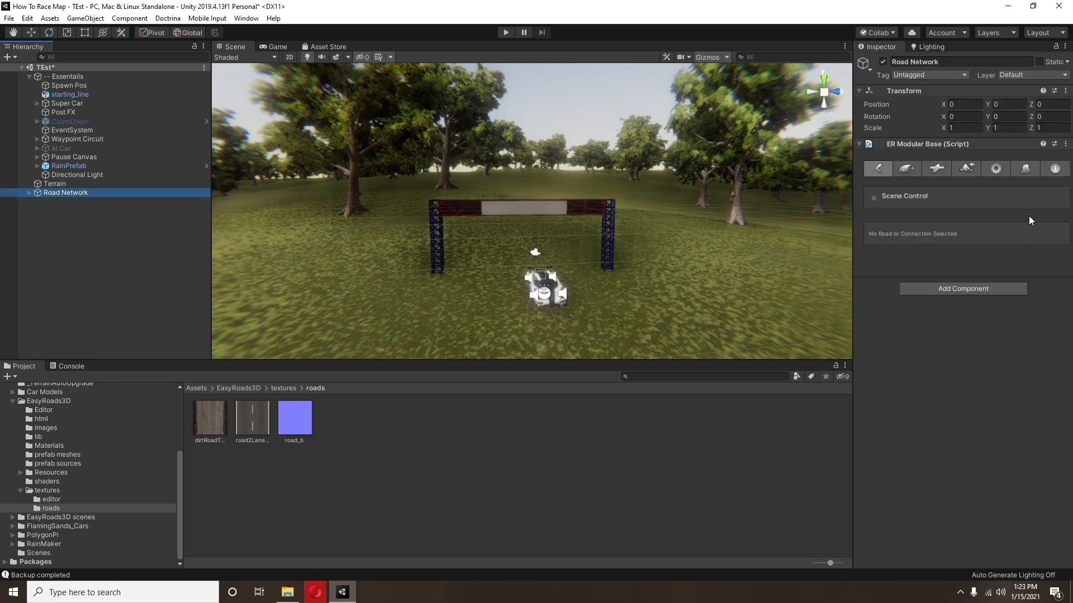
Step: Add a new road object with width 9 and the road material, placing its first marker at the starting line
{"action": "left_click", "coordinate": [905, 169]}
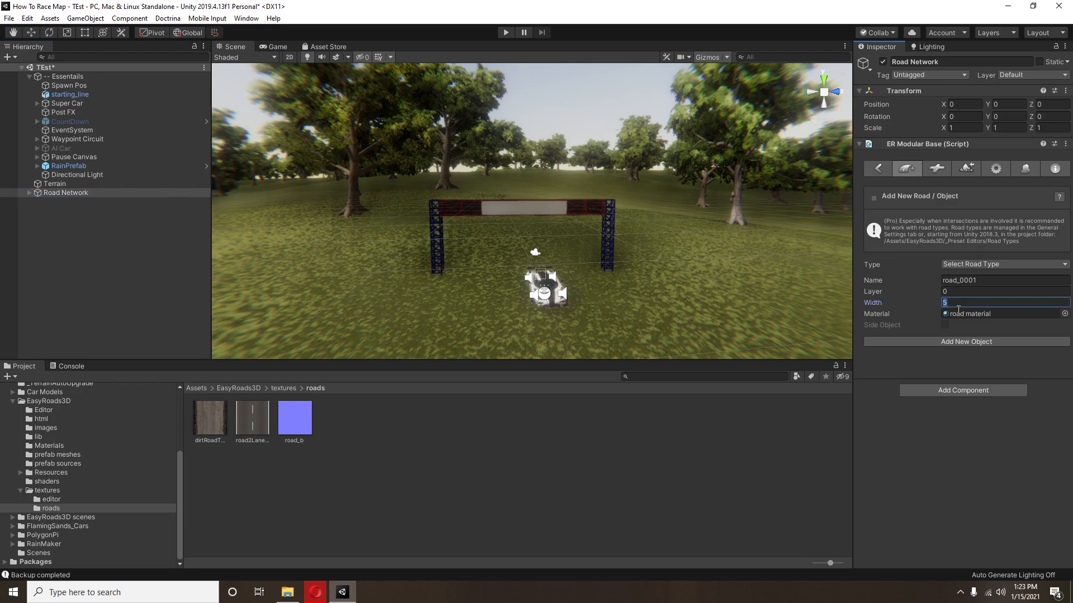
{"action": "left_click", "coordinate": [936, 342]}
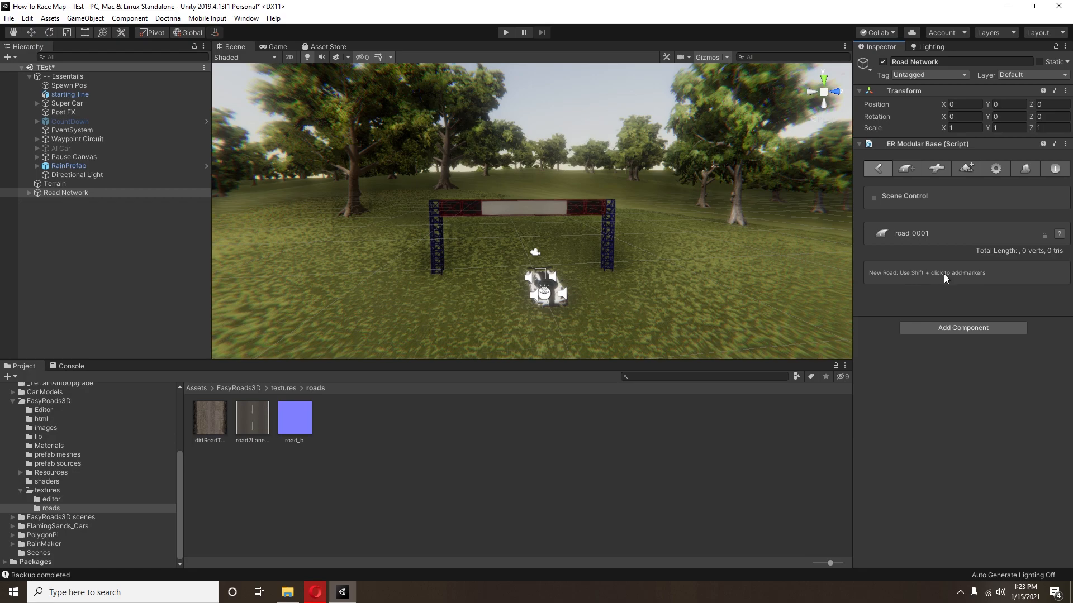
{"action": "left_click", "coordinate": [524, 262], "text": "shift"}
Step: Place a second marker to lay a straight road about 130 m long from the starting line past the trees
{"action": "right_click_drag", "start_coordinate": [485, 257], "coordinate": [528, 313]}
{"action": "scroll", "coordinate": [527, 312], "scroll_direction": "down", "scroll_amount": 10}
{"action": "middle_click_drag", "start_coordinate": [531, 286], "coordinate": [511, 248]}
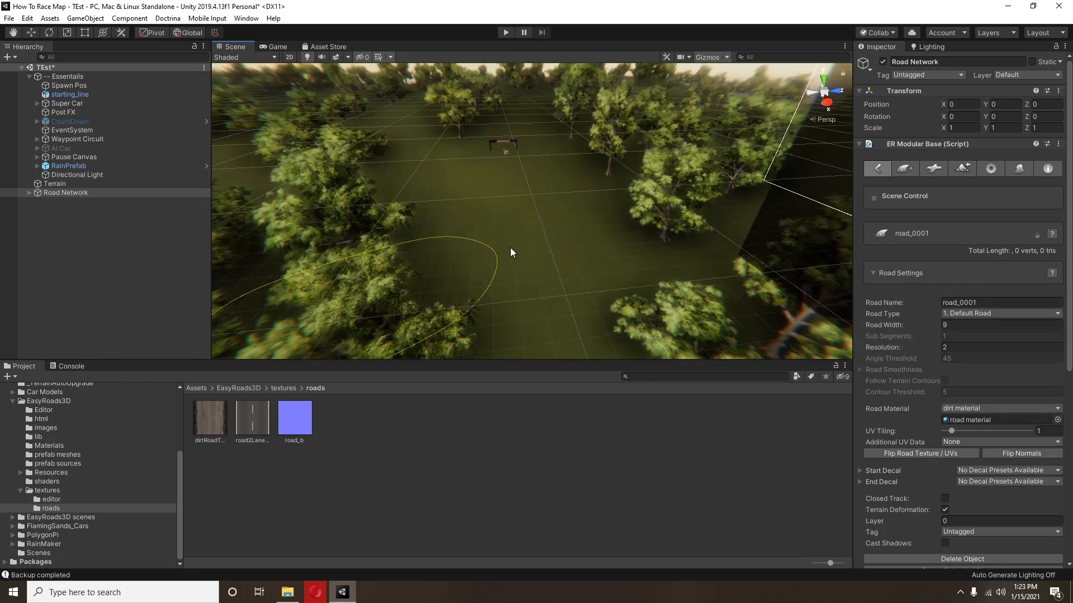
{"action": "right_click_drag", "start_coordinate": [532, 259], "coordinate": [505, 299]}
{"action": "scroll", "coordinate": [504, 296], "scroll_direction": "down", "scroll_amount": 6}
{"action": "middle_click_drag", "start_coordinate": [504, 296], "coordinate": [478, 315]}
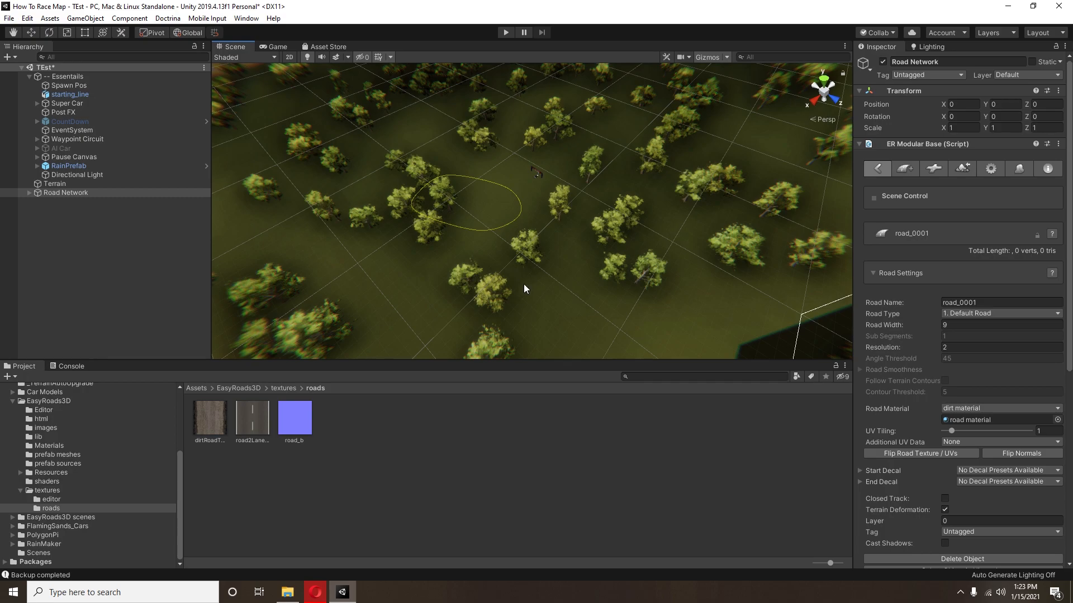
{"action": "middle_click_drag", "start_coordinate": [453, 292], "coordinate": [470, 240]}
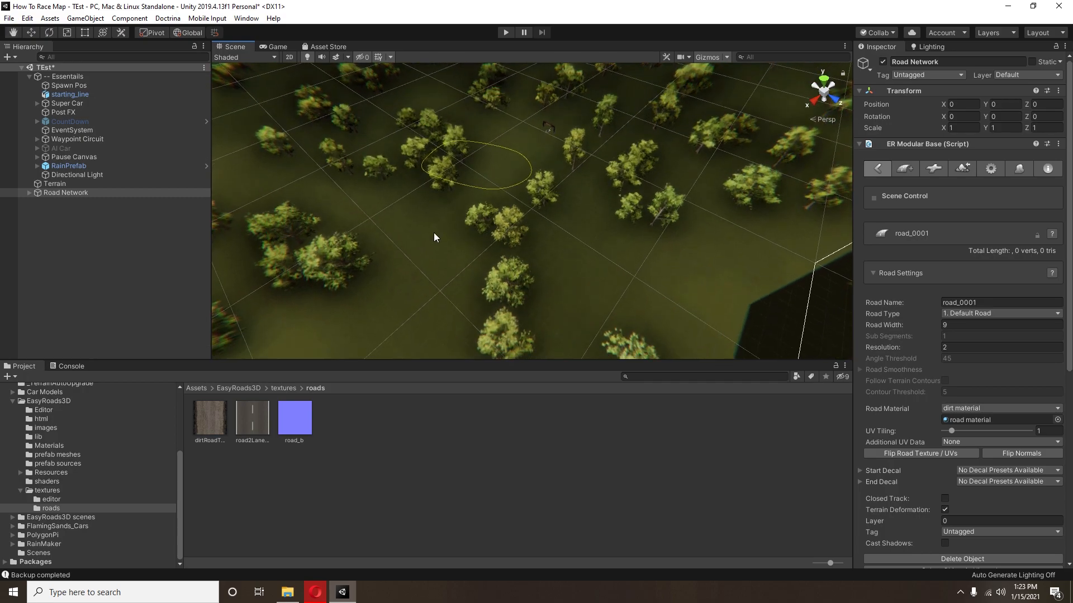
{"action": "left_click", "coordinate": [428, 229], "text": "shift"}
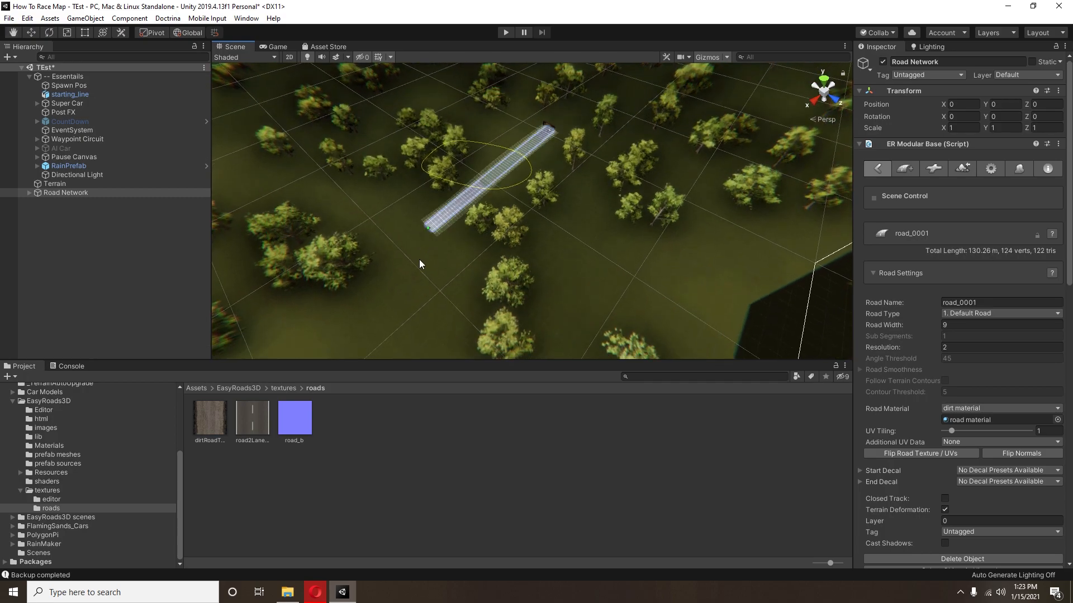
Step: Extend the road from its straight end with a series of markers, curving it across the terrain between the trees
{"action": "left_click", "coordinate": [414, 281], "text": "shift"}
{"action": "left_click", "coordinate": [480, 336], "text": "shift"}
{"action": "middle_click_drag", "start_coordinate": [527, 355], "coordinate": [507, 333]}
{"action": "left_click", "coordinate": [595, 311], "text": "shift"}
{"action": "middle_click_drag", "start_coordinate": [651, 305], "coordinate": [591, 298]}
{"action": "left_click", "coordinate": [591, 270], "text": "shift"}
{"action": "middle_click_drag", "start_coordinate": [665, 265], "coordinate": [504, 254]}
{"action": "left_click", "coordinate": [503, 254], "text": "shift"}
{"action": "left_click", "coordinate": [642, 262], "text": "shift"}
{"action": "middle_click_drag", "start_coordinate": [666, 276], "coordinate": [598, 275]}
{"action": "left_click", "coordinate": [599, 275], "text": "shift"}
{"action": "left_click", "coordinate": [694, 275], "text": "shift"}
{"action": "left_click", "coordinate": [746, 196], "text": "shift"}
Step: Undo the latest road markers and place new ones forming a wide bend, for a total length of about 624 m
{"action": "middle_click_drag", "start_coordinate": [745, 196], "coordinate": [725, 260]}
{"action": "left_click_drag", "start_coordinate": [726, 260], "coordinate": [497, 204], "text": "alt"}
{"action": "middle_click_drag", "start_coordinate": [498, 204], "coordinate": [574, 152]}
{"action": "right_click_drag", "start_coordinate": [574, 152], "coordinate": [652, 145]}
{"action": "mouse_move", "coordinate": [652, 146]}
{"action": "middle_mouse_down"}
{"action": "mouse_move", "coordinate": [649, 128]}
{"action": "mouse_move", "coordinate": [629, 134]}
{"action": "mouse_move", "coordinate": [599, 199]}
{"action": "mouse_move", "coordinate": [564, 209]}
{"action": "middle_mouse_up"}
{"action": "key", "text": "ctrl+z"}
{"action": "key", "text": "ctrl+z"}
{"action": "left_click", "coordinate": [548, 221], "text": "shift"}
{"action": "key", "text": "ctrl+z"}
{"action": "key", "text": "ctrl+z"}
{"action": "left_click", "coordinate": [539, 220], "text": "shift"}
{"action": "left_click", "coordinate": [411, 264], "text": "shift"}
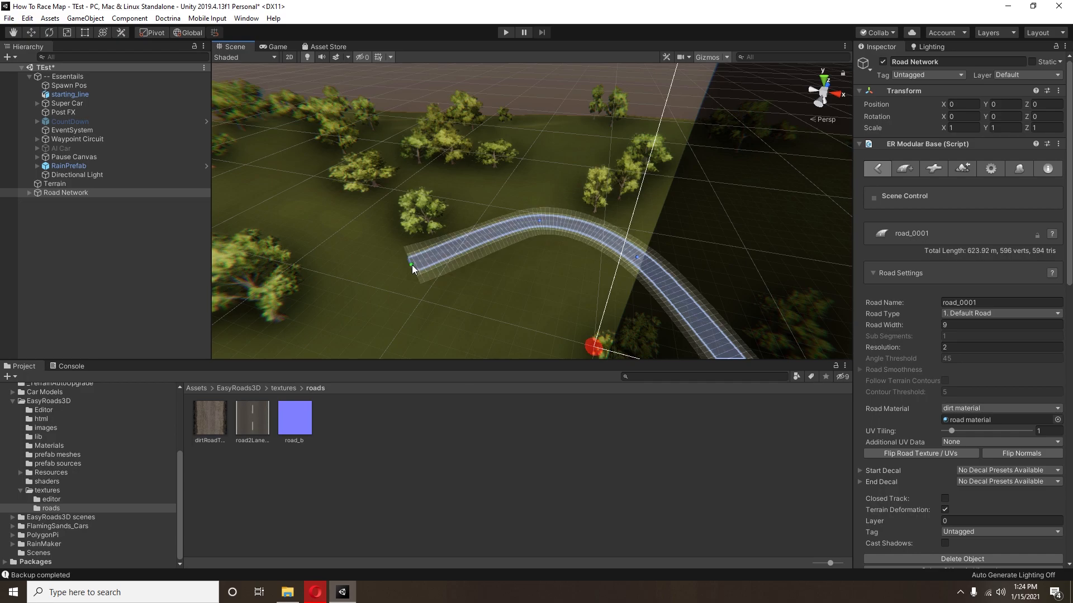
Step: Extend the road into a hairpin turn around the trees, for a total length of about 853 m
{"action": "middle_click_drag", "start_coordinate": [411, 265], "coordinate": [485, 211]}
{"action": "scroll", "coordinate": [485, 213], "scroll_direction": "down", "scroll_amount": 3}
{"action": "left_click", "coordinate": [443, 195], "text": "shift"}
{"action": "left_click", "coordinate": [367, 236], "text": "shift"}
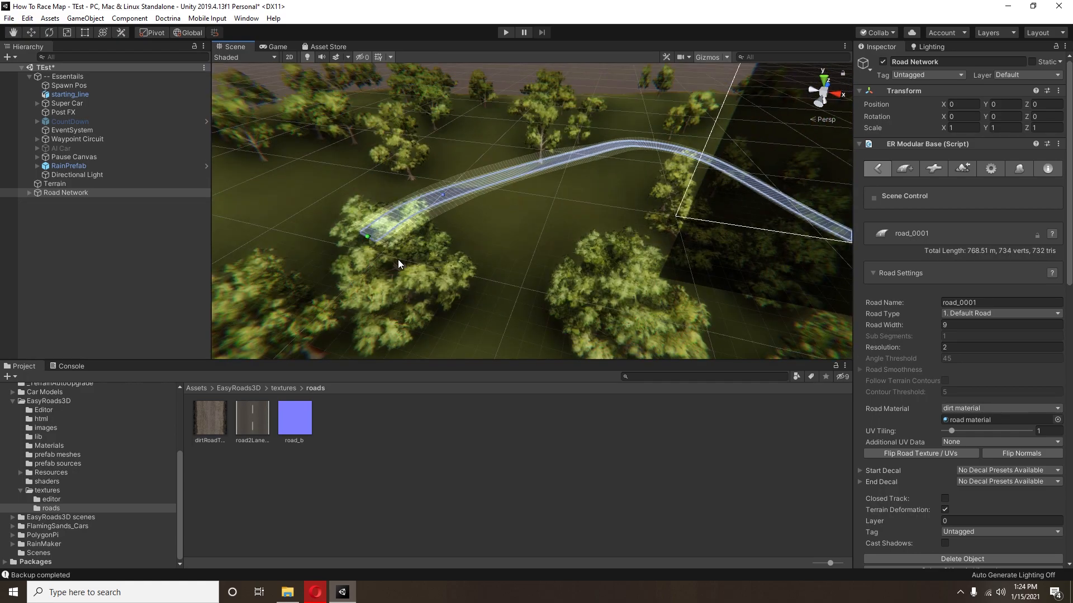
{"action": "middle_click_drag", "start_coordinate": [383, 254], "coordinate": [457, 257]}
{"action": "left_click", "coordinate": [433, 296], "text": "shift"}
{"action": "left_click", "coordinate": [518, 263], "text": "shift"}
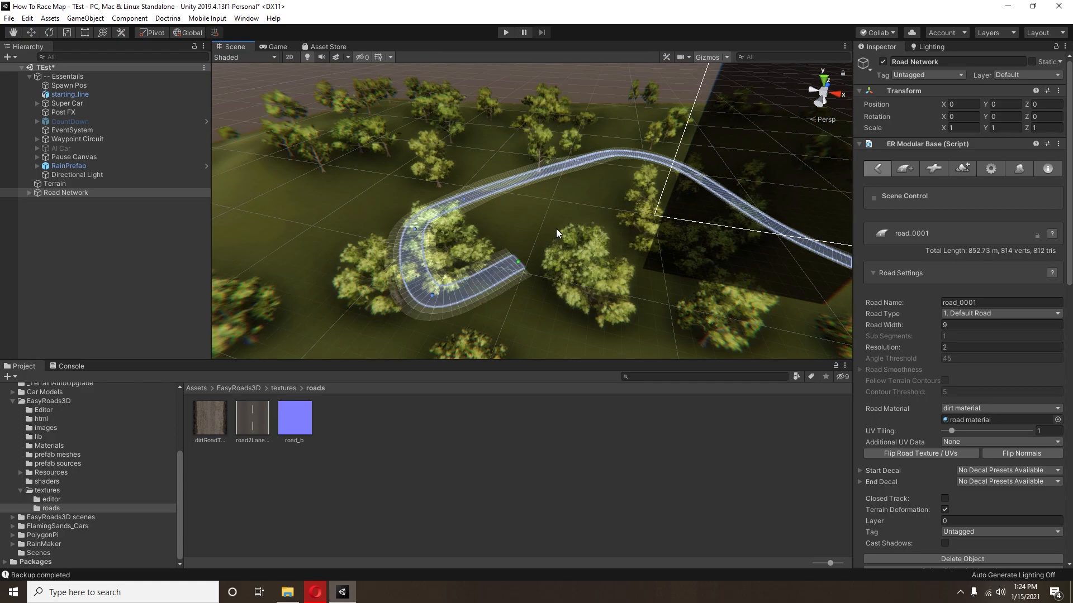
Step: Curve the road out of the hairpin into an opposite bend and run it back between the trees
{"action": "left_click", "coordinate": [557, 230], "text": "shift"}
{"action": "left_click", "coordinate": [595, 251], "text": "shift"}
{"action": "middle_click_drag", "start_coordinate": [612, 276], "coordinate": [551, 208]}
{"action": "left_click", "coordinate": [490, 284], "text": "shift"}
{"action": "scroll", "coordinate": [499, 291], "scroll_direction": "down", "scroll_amount": 3}
{"action": "middle_click_drag", "start_coordinate": [538, 323], "coordinate": [490, 276]}
{"action": "left_click", "coordinate": [373, 257], "text": "shift"}
Step: Add a wide U-bend that turns the road back toward the starting line, for a total length of about 1.35 km
{"action": "middle_click_drag", "start_coordinate": [334, 268], "coordinate": [447, 208]}
{"action": "left_click", "coordinate": [356, 280], "text": "shift"}
{"action": "scroll", "coordinate": [384, 302], "scroll_direction": "down", "scroll_amount": 3}
{"action": "left_click", "coordinate": [363, 322], "text": "shift"}
{"action": "right_click_drag", "start_coordinate": [455, 335], "coordinate": [442, 310]}
{"action": "middle_click_drag", "start_coordinate": [441, 311], "coordinate": [398, 237]}
{"action": "left_click", "coordinate": [410, 313], "text": "shift"}
{"action": "left_click", "coordinate": [491, 299], "text": "shift"}
{"action": "left_click", "coordinate": [551, 246], "text": "shift"}
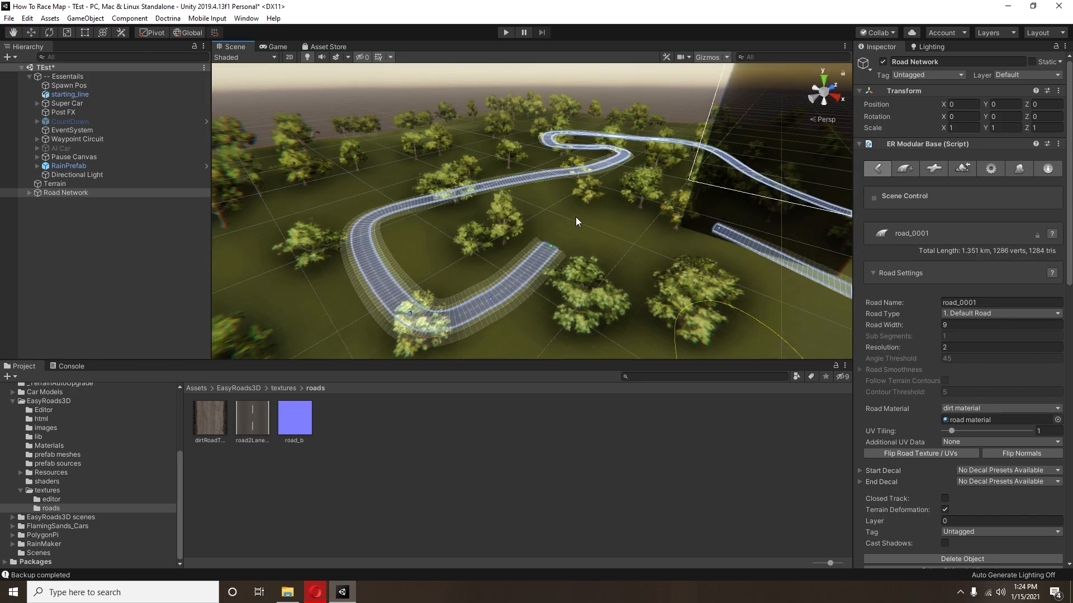
Step: Place the final markers to bring the road's end close to the starting line, for a total length of about 1.45 km
{"action": "left_click", "coordinate": [603, 216], "text": "shift"}
{"action": "left_click", "coordinate": [661, 213], "text": "shift"}
{"action": "middle_click_drag", "start_coordinate": [662, 213], "coordinate": [606, 246]}
{"action": "scroll", "coordinate": [606, 247], "scroll_direction": "up", "scroll_amount": 3}
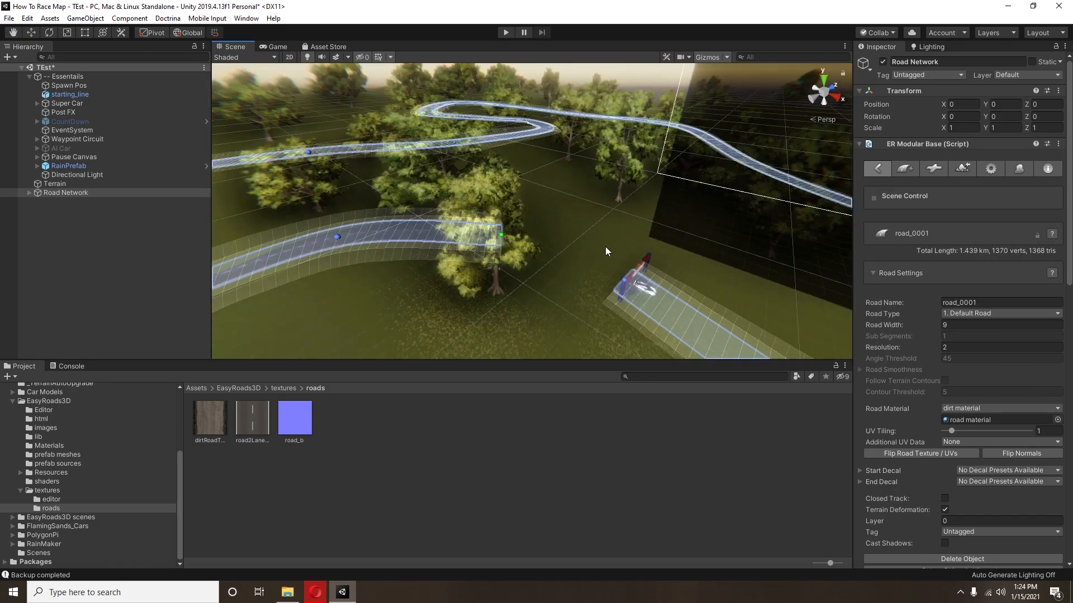
{"action": "scroll", "coordinate": [606, 246], "scroll_direction": "up", "scroll_amount": 3}
{"action": "left_click", "coordinate": [571, 288], "text": "shift"}
Step: Examine the gap between the road's two ends beside the starting line
{"action": "middle_click_drag", "start_coordinate": [575, 302], "coordinate": [507, 284]}
{"action": "right_click_drag", "start_coordinate": [508, 285], "coordinate": [442, 268]}
{"action": "mouse_move", "coordinate": [441, 268]}
{"action": "middle_mouse_down"}
{"action": "mouse_move", "coordinate": [412, 265]}
{"action": "mouse_move", "coordinate": [424, 279]}
{"action": "middle_mouse_up"}
{"action": "scroll", "coordinate": [425, 280], "scroll_direction": "up", "scroll_amount": 4}
{"action": "right_click_drag", "start_coordinate": [424, 279], "coordinate": [400, 280]}
{"action": "scroll", "coordinate": [400, 279], "scroll_direction": "down", "scroll_amount": 4}
{"action": "right_click_drag", "start_coordinate": [492, 291], "coordinate": [461, 311]}
{"action": "middle_click_drag", "start_coordinate": [461, 311], "coordinate": [560, 331]}
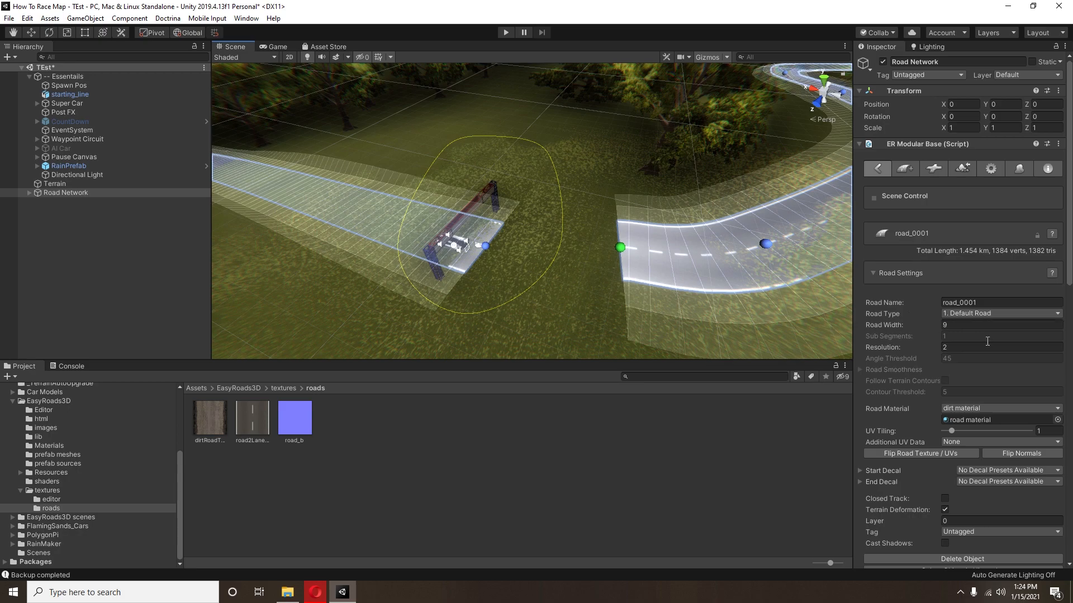
{"action": "left_click_drag", "start_coordinate": [407, 272], "coordinate": [547, 239], "text": "alt"}
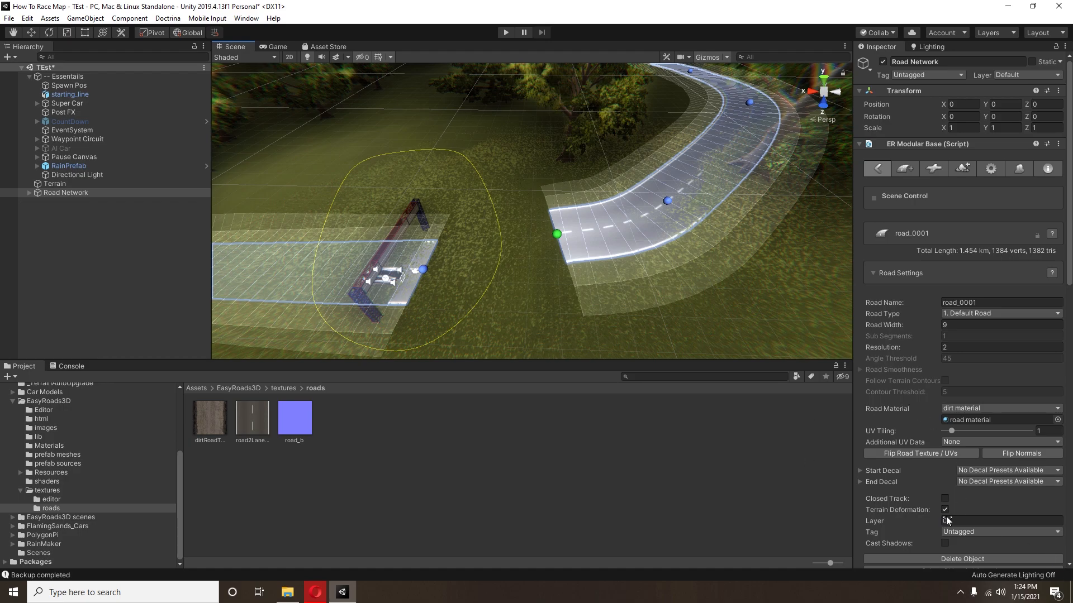
Step: Make the road a closed track and reposition the markers beside the starting line to smooth the joined ends
{"action": "left_click", "coordinate": [944, 499]}
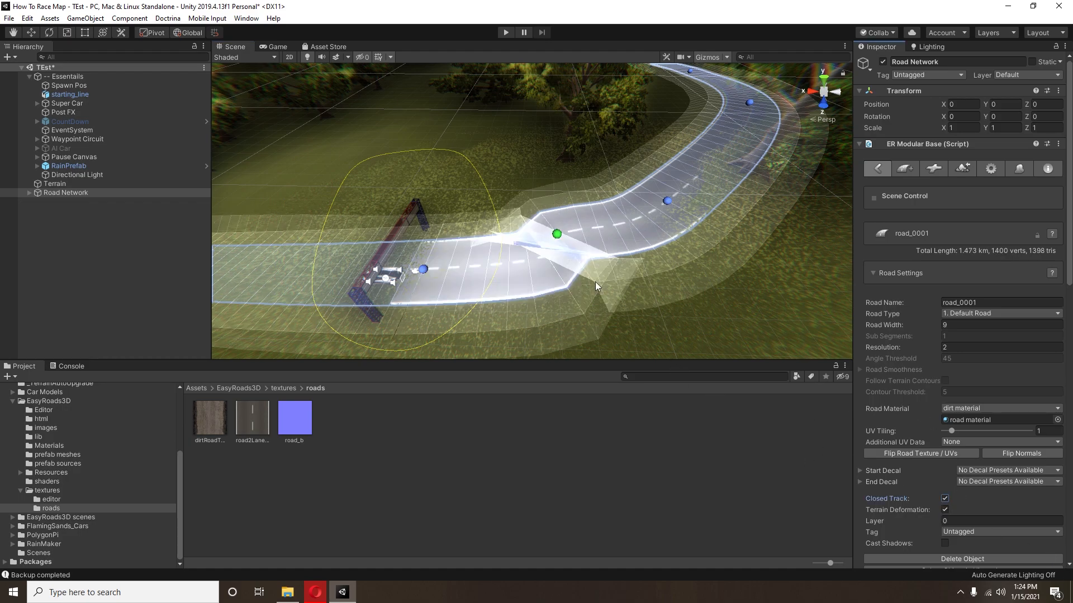
{"action": "left_click", "coordinate": [31, 32]}
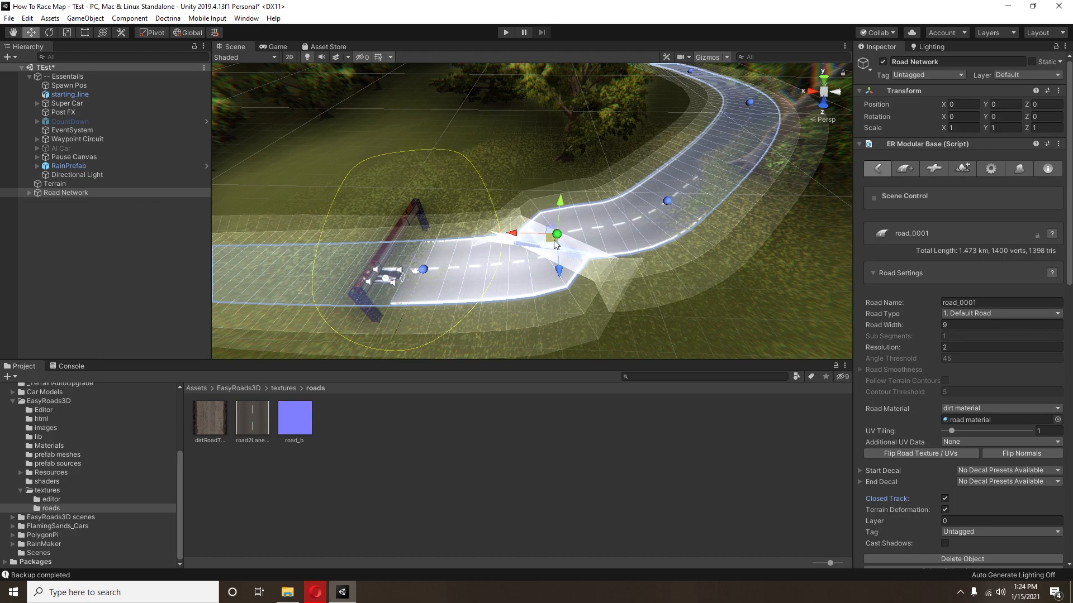
{"action": "left_click_drag", "start_coordinate": [555, 246], "coordinate": [619, 257]}
{"action": "left_click", "coordinate": [667, 202]}
{"action": "left_click_drag", "start_coordinate": [672, 210], "coordinate": [769, 206]}
{"action": "middle_click_drag", "start_coordinate": [618, 317], "coordinate": [498, 263]}
{"action": "left_click", "coordinate": [514, 210]}
{"action": "left_click_drag", "start_coordinate": [519, 222], "coordinate": [582, 231]}
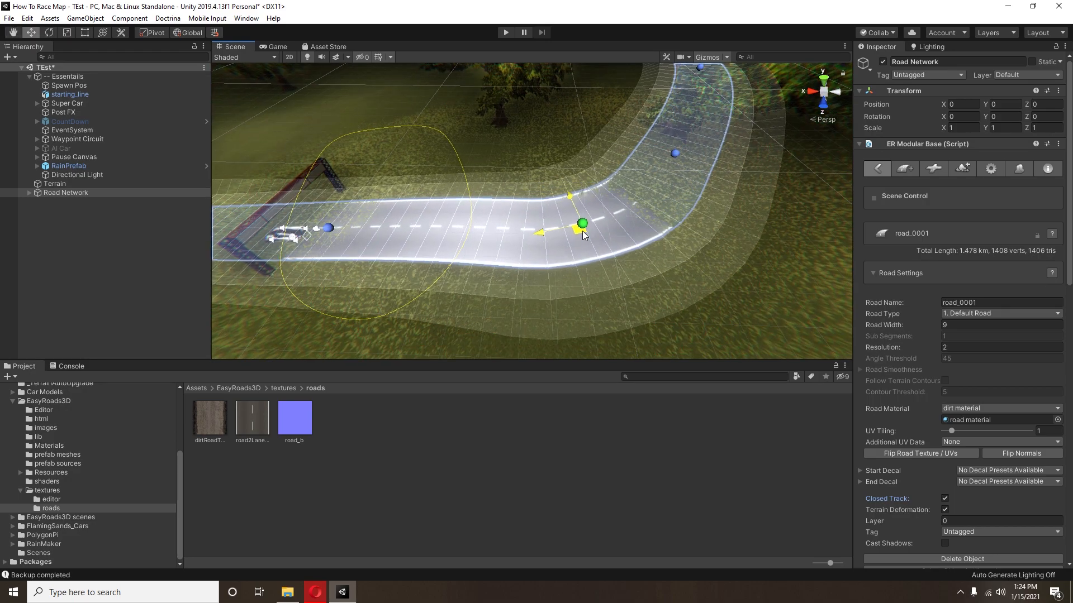
Step: Reposition the marker on the neighbouring bend to smooth its curve, for a total length of about 1.48 km
{"action": "right_click_drag", "start_coordinate": [582, 230], "coordinate": [398, 229]}
{"action": "middle_click_drag", "start_coordinate": [398, 229], "coordinate": [501, 250]}
{"action": "scroll", "coordinate": [500, 249], "scroll_direction": "up", "scroll_amount": 5}
{"action": "right_click_drag", "start_coordinate": [501, 251], "coordinate": [513, 263]}
{"action": "scroll", "coordinate": [513, 264], "scroll_direction": "down", "scroll_amount": 4}
{"action": "middle_click_drag", "start_coordinate": [512, 265], "coordinate": [511, 207]}
{"action": "scroll", "coordinate": [484, 176], "scroll_direction": "up", "scroll_amount": 2}
{"action": "left_click", "coordinate": [480, 188]}
{"action": "left_click_drag", "start_coordinate": [476, 203], "coordinate": [435, 231]}
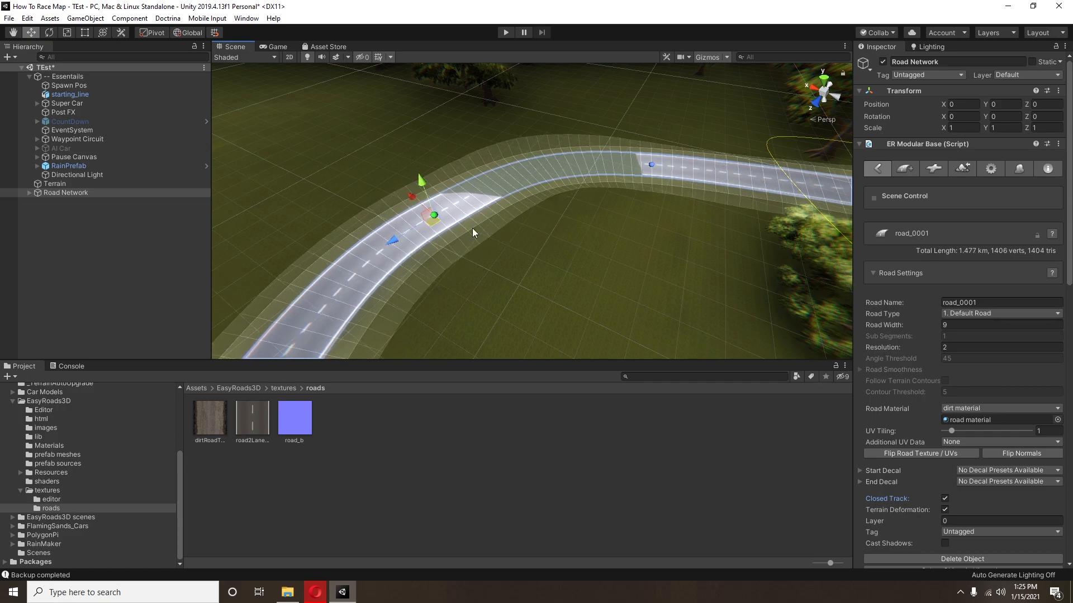
{"action": "right_click_drag", "start_coordinate": [603, 232], "coordinate": [448, 240]}
{"action": "left_click", "coordinate": [396, 248]}
{"action": "left_click_drag", "start_coordinate": [404, 252], "coordinate": [401, 235]}
{"action": "right_click_drag", "start_coordinate": [393, 249], "coordinate": [541, 223]}
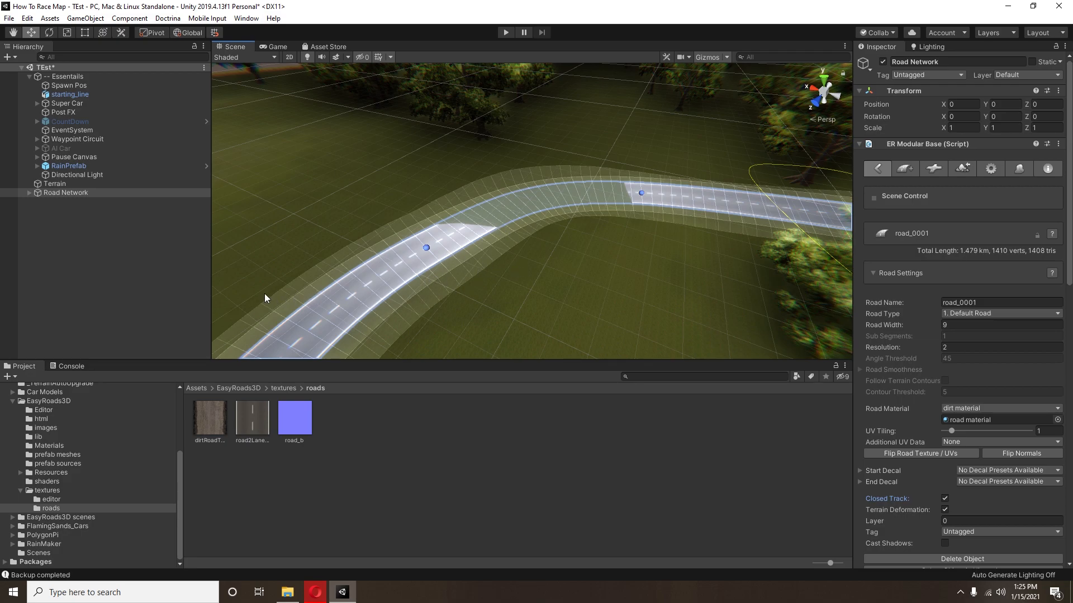
Step: Delete the two closely spaced markers that kink the curve of the bend
{"action": "left_click", "coordinate": [307, 333], "text": "shift"}
{"action": "right_click_drag", "start_coordinate": [498, 282], "coordinate": [398, 286]}
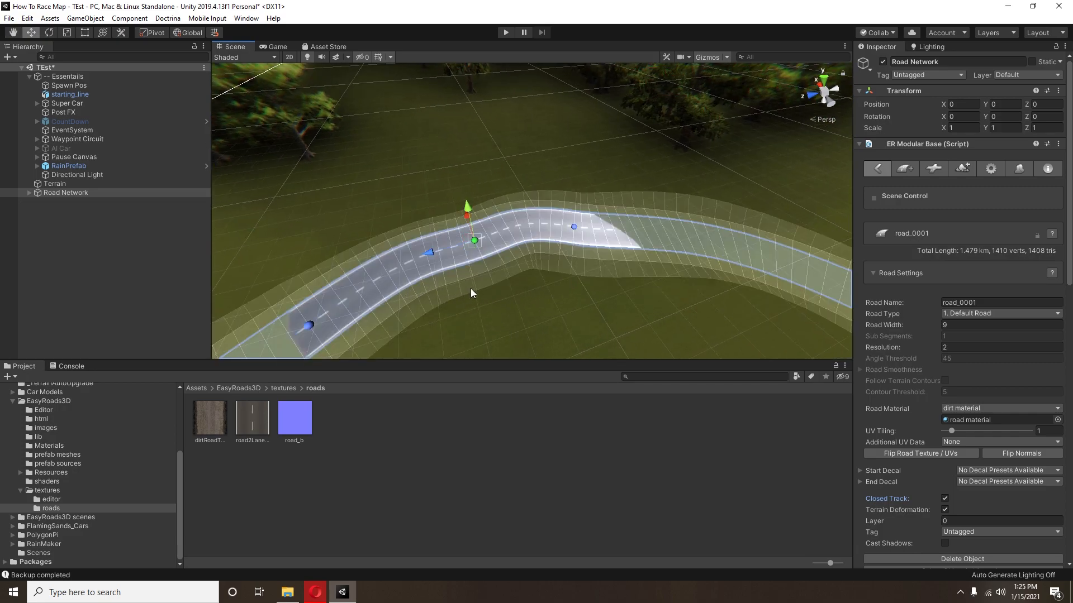
{"action": "key", "text": "Delete"}
{"action": "left_click", "coordinate": [574, 226]}
{"action": "key", "text": "Delete"}
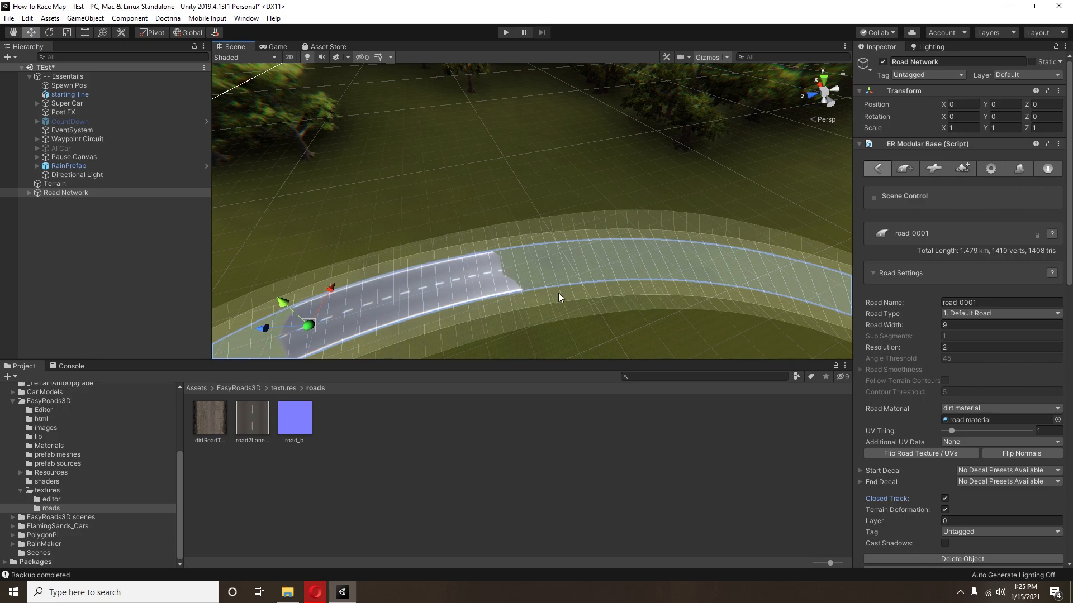
Step: Check the curve with the road deselected, then reselect Road Network and shift the bend's remaining marker slightly along the road
{"action": "left_click", "coordinate": [164, 281]}
{"action": "mouse_move", "coordinate": [561, 233]}
{"action": "middle_mouse_down"}
{"action": "mouse_move", "coordinate": [567, 227]}
{"action": "mouse_move", "coordinate": [557, 229]}
{"action": "middle_mouse_up"}
{"action": "scroll", "coordinate": [558, 229], "scroll_direction": "up", "scroll_amount": 5}
{"action": "right_click_drag", "start_coordinate": [558, 229], "coordinate": [557, 195]}
{"action": "middle_click_drag", "start_coordinate": [556, 195], "coordinate": [474, 235]}
{"action": "right_click_drag", "start_coordinate": [475, 235], "coordinate": [469, 259]}
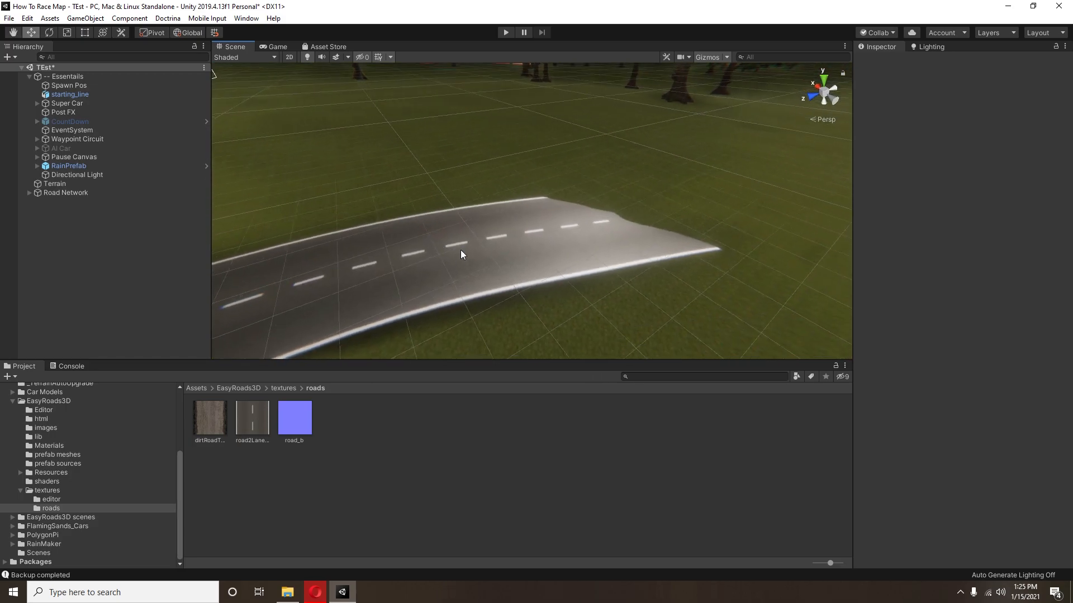
{"action": "left_click", "coordinate": [90, 189]}
{"action": "scroll", "coordinate": [689, 239], "scroll_direction": "down", "scroll_amount": 5}
{"action": "mouse_move", "coordinate": [689, 240]}
{"action": "right_mouse_down"}
{"action": "mouse_move", "coordinate": [479, 228]}
{"action": "mouse_move", "coordinate": [578, 240]}
{"action": "right_mouse_up"}
{"action": "scroll", "coordinate": [546, 246], "scroll_direction": "up", "scroll_amount": 6}
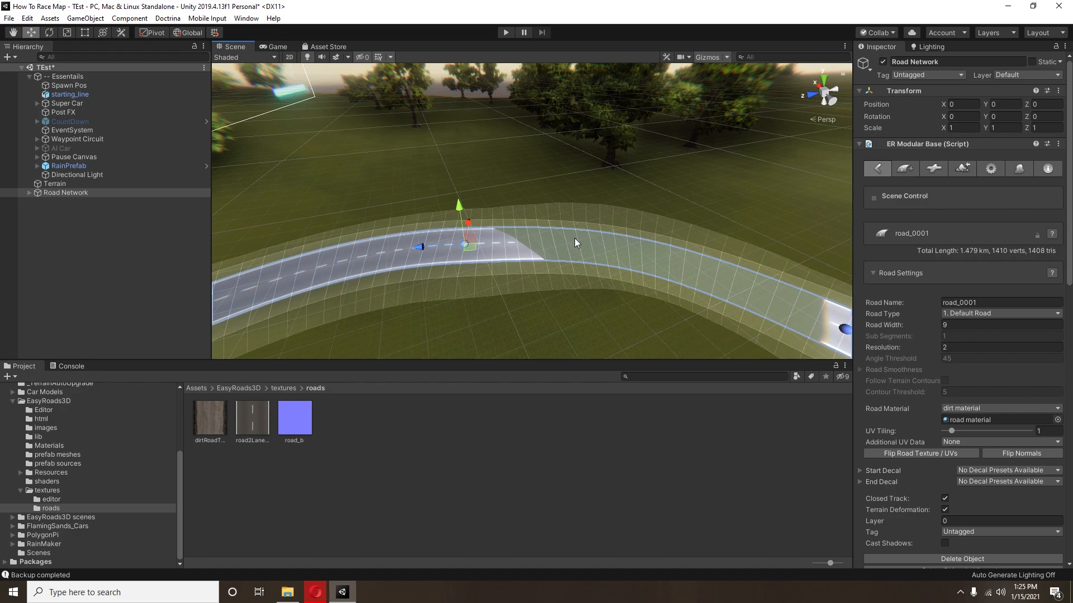
{"action": "left_click_drag", "start_coordinate": [468, 251], "coordinate": [499, 244]}
Step: Follow the road past the trees and move the next marker to even out its curve
{"action": "right_click_drag", "start_coordinate": [620, 250], "coordinate": [459, 255]}
{"action": "middle_click_drag", "start_coordinate": [459, 255], "coordinate": [507, 262]}
{"action": "scroll", "coordinate": [501, 257], "scroll_direction": "up", "scroll_amount": 3}
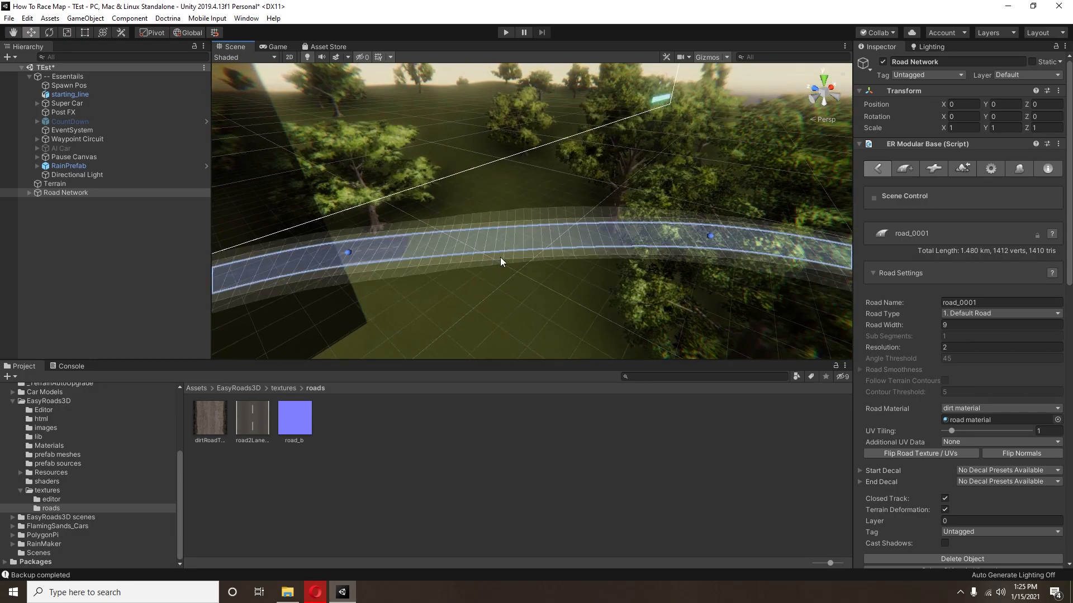
{"action": "left_click", "coordinate": [797, 246]}
{"action": "middle_click_drag", "start_coordinate": [256, 268], "coordinate": [459, 268]}
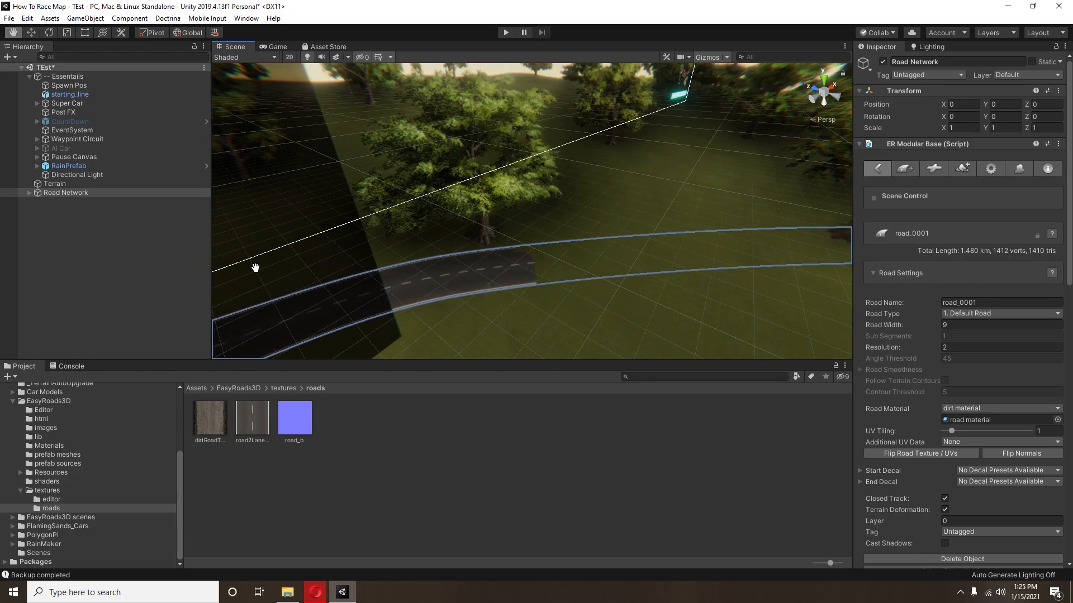
{"action": "left_click", "coordinate": [475, 273]}
{"action": "right_click_drag", "start_coordinate": [475, 273], "coordinate": [468, 250]}
{"action": "left_click", "coordinate": [501, 228]}
{"action": "middle_click_drag", "start_coordinate": [498, 239], "coordinate": [514, 285]}
Step: Shift the following road marker slightly to soften the next stretch
{"action": "middle_click_drag", "start_coordinate": [439, 299], "coordinate": [528, 291]}
{"action": "right_click_drag", "start_coordinate": [494, 292], "coordinate": [290, 274]}
{"action": "middle_click_drag", "start_coordinate": [417, 264], "coordinate": [460, 292]}
{"action": "left_click", "coordinate": [541, 225]}
{"action": "left_click_drag", "start_coordinate": [537, 231], "coordinate": [508, 251]}
Step: Reposition a marker farther along the circuit to smooth the road's line through it
{"action": "right_click_drag", "start_coordinate": [506, 250], "coordinate": [405, 244]}
{"action": "middle_click_drag", "start_coordinate": [404, 244], "coordinate": [478, 251]}
{"action": "right_click_drag", "start_coordinate": [478, 250], "coordinate": [341, 248]}
{"action": "middle_click_drag", "start_coordinate": [341, 248], "coordinate": [505, 262]}
{"action": "scroll", "coordinate": [531, 253], "scroll_direction": "up", "scroll_amount": 2}
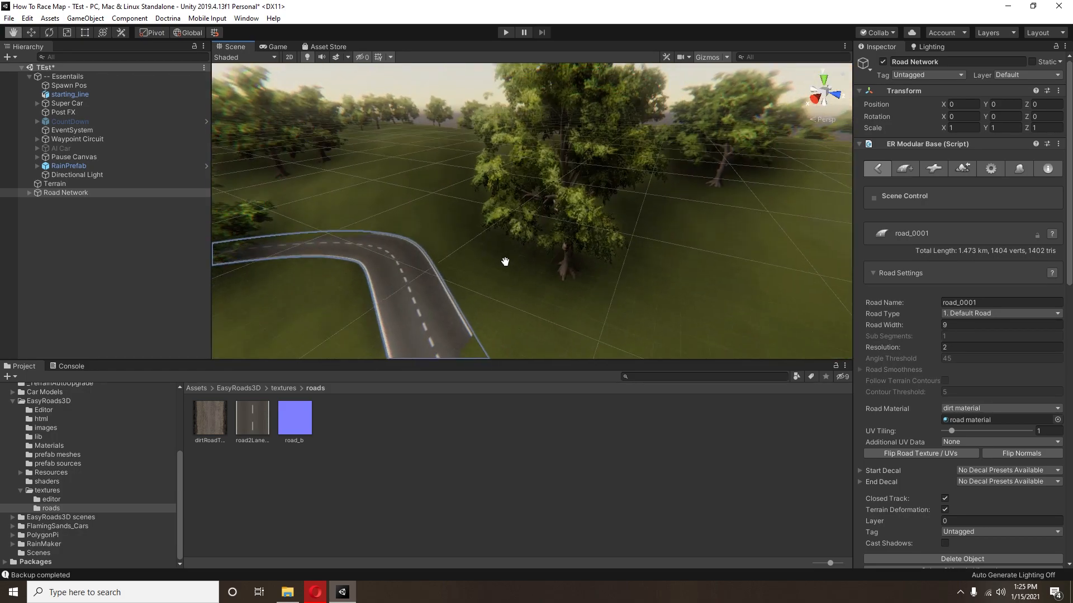
{"action": "right_click_drag", "start_coordinate": [505, 262], "coordinate": [473, 284]}
{"action": "middle_click_drag", "start_coordinate": [508, 268], "coordinate": [529, 318]}
{"action": "scroll", "coordinate": [530, 313], "scroll_direction": "down", "scroll_amount": 3}
{"action": "right_click_drag", "start_coordinate": [530, 313], "coordinate": [531, 267]}
{"action": "mouse_move", "coordinate": [503, 235]}
{"action": "left_mouse_down"}
{"action": "mouse_move", "coordinate": [590, 226]}
{"action": "mouse_move", "coordinate": [577, 245]}
{"action": "left_mouse_up"}
{"action": "right_click_drag", "start_coordinate": [578, 245], "coordinate": [471, 234]}
{"action": "left_click", "coordinate": [463, 214]}
{"action": "left_click_drag", "start_coordinate": [463, 215], "coordinate": [484, 244]}
Step: Nudge two neighbouring markers to round off the winding section of the road
{"action": "middle_click_drag", "start_coordinate": [515, 329], "coordinate": [507, 302]}
{"action": "mouse_move", "coordinate": [456, 271]}
{"action": "left_mouse_down"}
{"action": "mouse_move", "coordinate": [473, 292]}
{"action": "mouse_move", "coordinate": [458, 280]}
{"action": "left_mouse_up"}
{"action": "middle_click_drag", "start_coordinate": [465, 293], "coordinate": [459, 269]}
{"action": "left_click", "coordinate": [500, 317]}
{"action": "left_click_drag", "start_coordinate": [503, 317], "coordinate": [517, 325]}
{"action": "middle_click_drag", "start_coordinate": [522, 318], "coordinate": [584, 271]}
{"action": "left_click", "coordinate": [481, 320]}
{"action": "left_click_drag", "start_coordinate": [482, 325], "coordinate": [471, 342]}
Step: Adjust the markers of the next bends to widen their curves, for a total length of about 1.5 km
{"action": "mouse_move", "coordinate": [313, 223]}
{"action": "middle_mouse_down"}
{"action": "mouse_move", "coordinate": [417, 322]}
{"action": "mouse_move", "coordinate": [486, 357]}
{"action": "middle_mouse_up"}
{"action": "scroll", "coordinate": [514, 262], "scroll_direction": "up", "scroll_amount": 6}
{"action": "left_click", "coordinate": [505, 328]}
{"action": "left_click_drag", "start_coordinate": [505, 327], "coordinate": [588, 260]}
{"action": "scroll", "coordinate": [591, 257], "scroll_direction": "down", "scroll_amount": 4}
{"action": "middle_click_drag", "start_coordinate": [591, 257], "coordinate": [646, 224]}
{"action": "left_click", "coordinate": [414, 206]}
{"action": "mouse_move", "coordinate": [413, 210]}
{"action": "left_mouse_down"}
{"action": "mouse_move", "coordinate": [371, 192]}
{"action": "mouse_move", "coordinate": [408, 208]}
{"action": "mouse_move", "coordinate": [417, 203]}
{"action": "mouse_move", "coordinate": [409, 195]}
{"action": "left_mouse_up"}
{"action": "left_click", "coordinate": [399, 263]}
{"action": "mouse_move", "coordinate": [422, 267]}
{"action": "left_mouse_down"}
{"action": "mouse_move", "coordinate": [480, 246]}
{"action": "mouse_move", "coordinate": [497, 265]}
{"action": "mouse_move", "coordinate": [483, 254]}
{"action": "left_mouse_up"}
Step: Review the wide U-bend and nudge its marker to smooth the curve, for a total length of about 1.506 km
{"action": "scroll", "coordinate": [485, 254], "scroll_direction": "down", "scroll_amount": 5}
{"action": "middle_click_drag", "start_coordinate": [485, 254], "coordinate": [441, 226]}
{"action": "left_click_drag", "start_coordinate": [441, 227], "coordinate": [571, 234], "text": "alt"}
{"action": "scroll", "coordinate": [571, 234], "scroll_direction": "down", "scroll_amount": 4}
{"action": "mouse_move", "coordinate": [571, 234]}
{"action": "middle_mouse_down"}
{"action": "mouse_move", "coordinate": [561, 244]}
{"action": "mouse_move", "coordinate": [560, 231]}
{"action": "middle_mouse_up"}
{"action": "left_click_drag", "start_coordinate": [491, 202], "coordinate": [499, 188]}
{"action": "mouse_move", "coordinate": [524, 200]}
{"action": "right_mouse_down"}
{"action": "mouse_move", "coordinate": [482, 215]}
{"action": "mouse_move", "coordinate": [576, 246]}
{"action": "right_mouse_up"}
{"action": "scroll", "coordinate": [481, 215], "scroll_direction": "down", "scroll_amount": 4}
{"action": "middle_click_drag", "start_coordinate": [576, 246], "coordinate": [589, 196]}
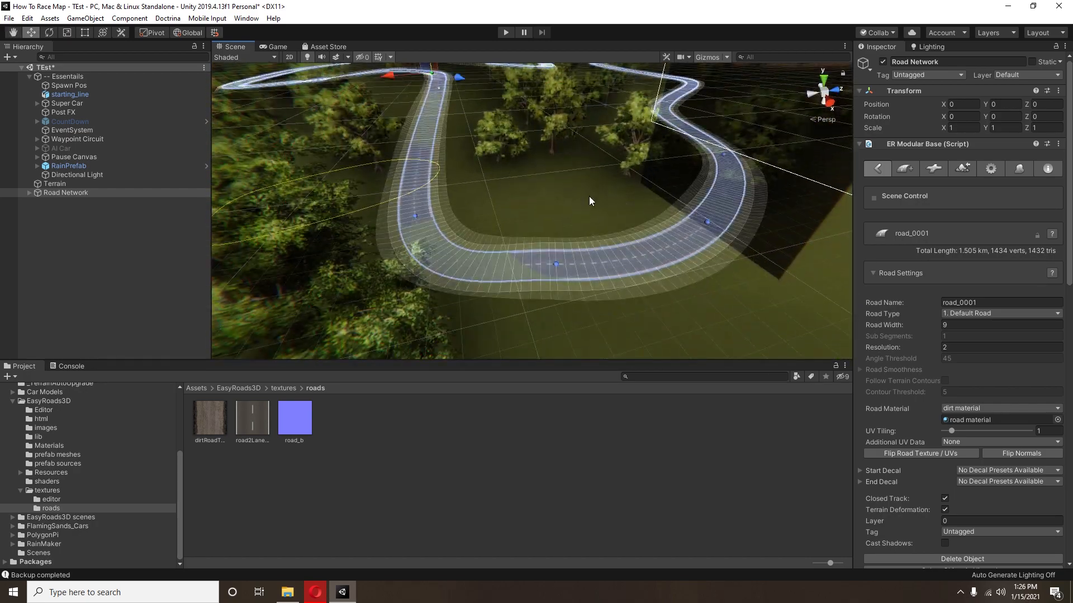
{"action": "right_click_drag", "start_coordinate": [589, 195], "coordinate": [582, 180]}
{"action": "scroll", "coordinate": [582, 180], "scroll_direction": "up", "scroll_amount": 3}
{"action": "middle_click_drag", "start_coordinate": [582, 180], "coordinate": [588, 194]}
{"action": "mouse_move", "coordinate": [588, 194]}
{"action": "right_mouse_down"}
{"action": "mouse_move", "coordinate": [575, 323]}
{"action": "mouse_move", "coordinate": [673, 337]}
{"action": "mouse_move", "coordinate": [636, 243]}
{"action": "right_mouse_up"}
{"action": "left_click", "coordinate": [704, 326]}
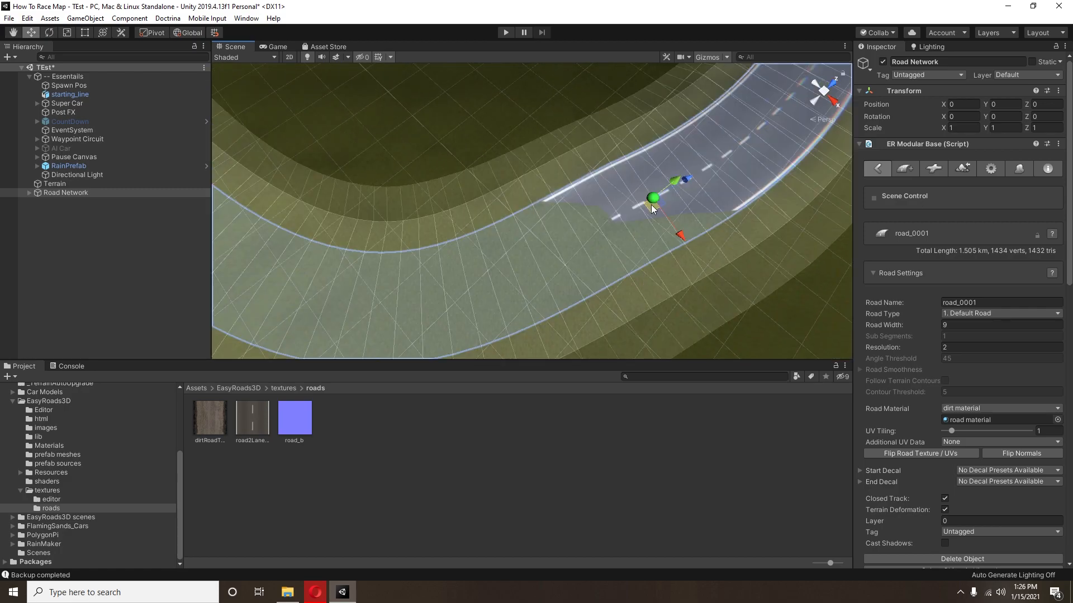
{"action": "left_click_drag", "start_coordinate": [651, 203], "coordinate": [656, 211]}
{"action": "mouse_move", "coordinate": [656, 211]}
{"action": "right_mouse_down"}
{"action": "mouse_move", "coordinate": [597, 177]}
{"action": "mouse_move", "coordinate": [572, 116]}
{"action": "right_mouse_up"}
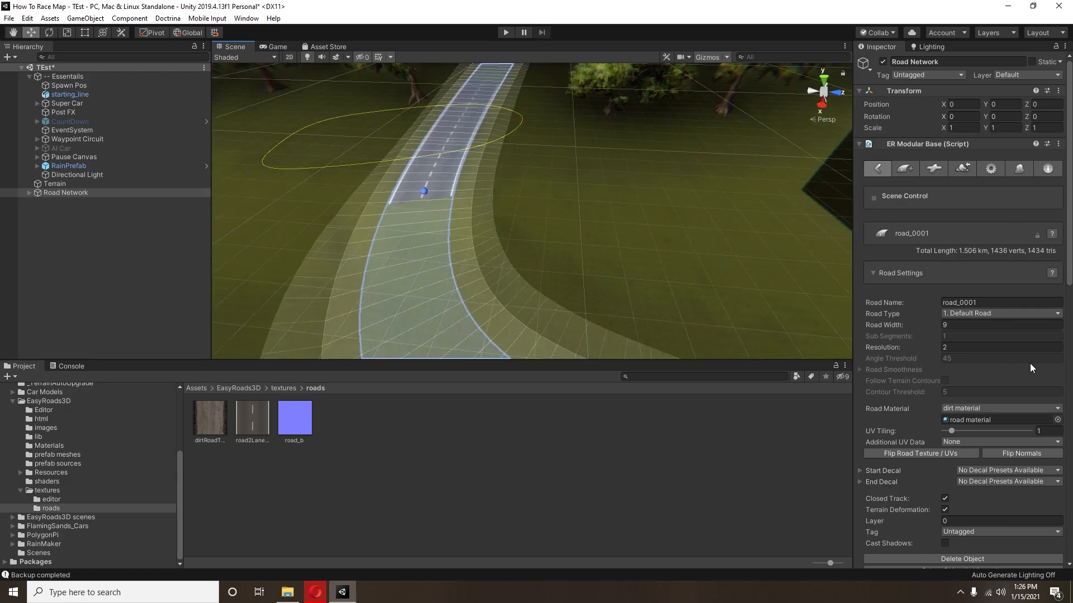
Step: Set the road network's Detail Perimeter to 0 in the terrain management settings
{"action": "left_click", "coordinate": [991, 168]}
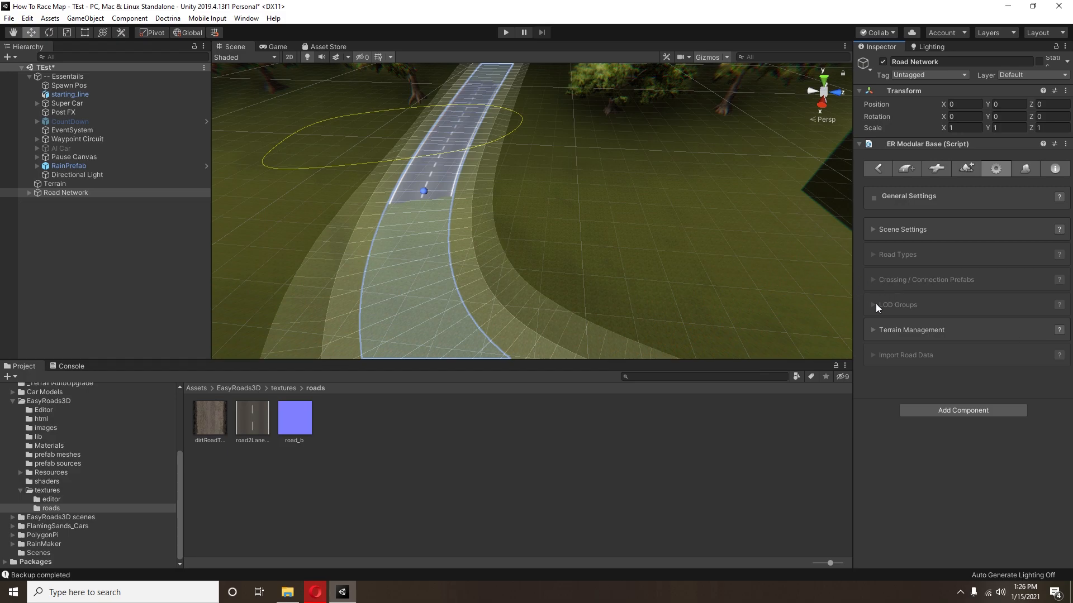
{"action": "left_click", "coordinate": [917, 330]}
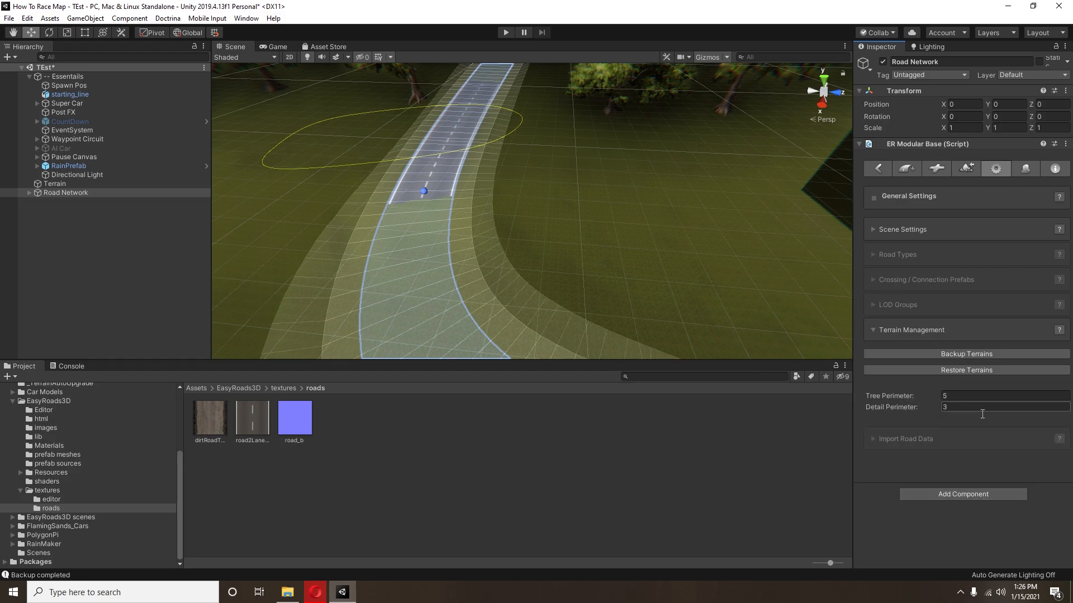
{"action": "left_click_drag", "start_coordinate": [894, 411], "coordinate": [887, 404]}
{"action": "middle_click_drag", "start_coordinate": [549, 300], "coordinate": [439, 216]}
{"action": "scroll", "coordinate": [439, 223], "scroll_direction": "down", "scroll_amount": 8}
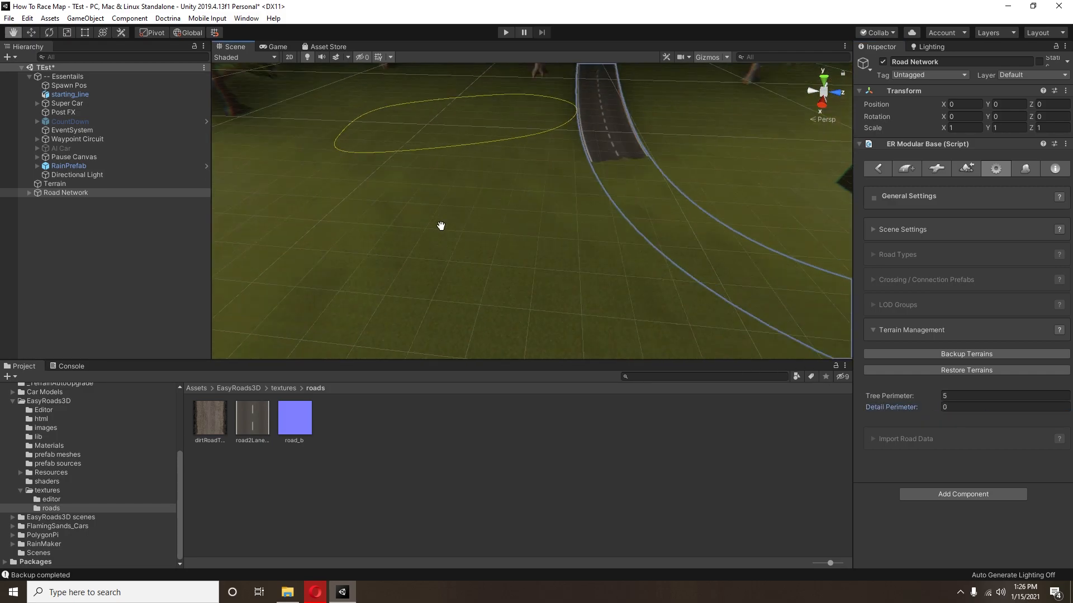
{"action": "scroll", "coordinate": [517, 244], "scroll_direction": "up", "scroll_amount": 5}
{"action": "right_click_drag", "start_coordinate": [518, 243], "coordinate": [536, 202]}
{"action": "mouse_move", "coordinate": [578, 214]}
{"action": "middle_mouse_down"}
{"action": "mouse_move", "coordinate": [556, 220]}
{"action": "mouse_move", "coordinate": [566, 221]}
{"action": "middle_mouse_up"}
{"action": "left_click", "coordinate": [554, 212]}
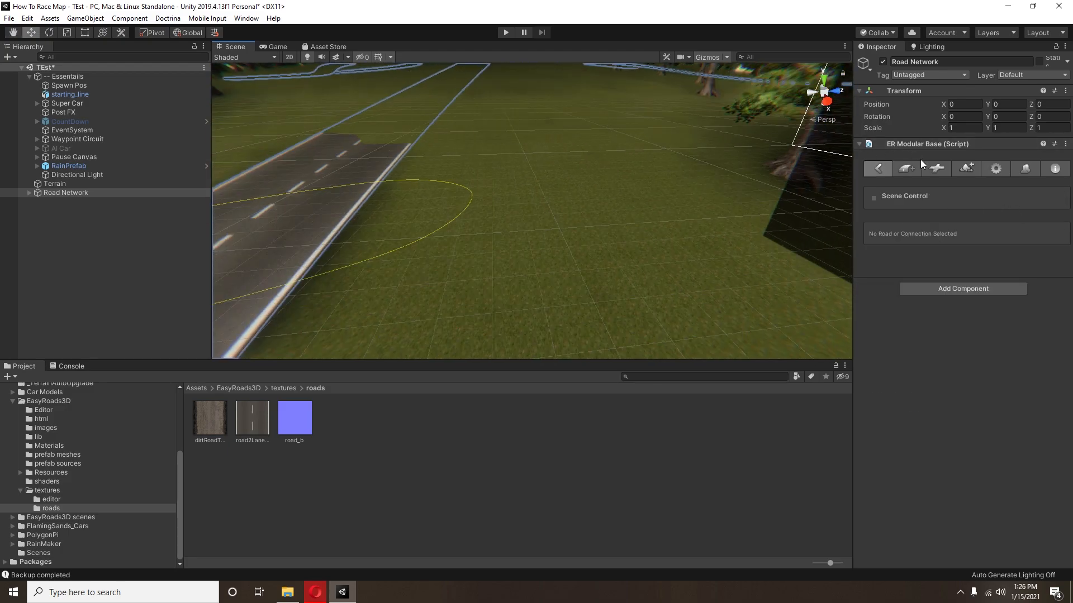
Step: Open the road network's build settings and examine the grass and road surface around the starting line
{"action": "left_click", "coordinate": [966, 168]}
{"action": "left_click", "coordinate": [278, 46]}
{"action": "left_click", "coordinate": [242, 46]}
{"action": "right_click_drag", "start_coordinate": [633, 189], "coordinate": [569, 212]}
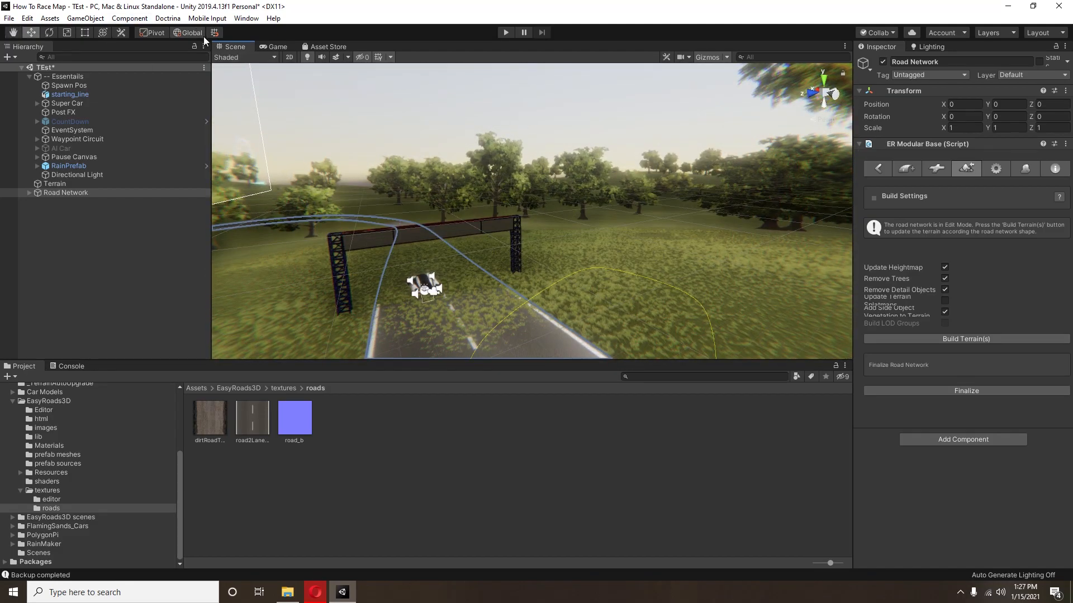
{"action": "right_click_drag", "start_coordinate": [673, 285], "coordinate": [616, 290]}
{"action": "middle_click_drag", "start_coordinate": [616, 290], "coordinate": [614, 258]}
{"action": "scroll", "coordinate": [615, 258], "scroll_direction": "up", "scroll_amount": 3}
{"action": "right_click_drag", "start_coordinate": [615, 257], "coordinate": [542, 280]}
{"action": "middle_click_drag", "start_coordinate": [542, 281], "coordinate": [531, 283]}
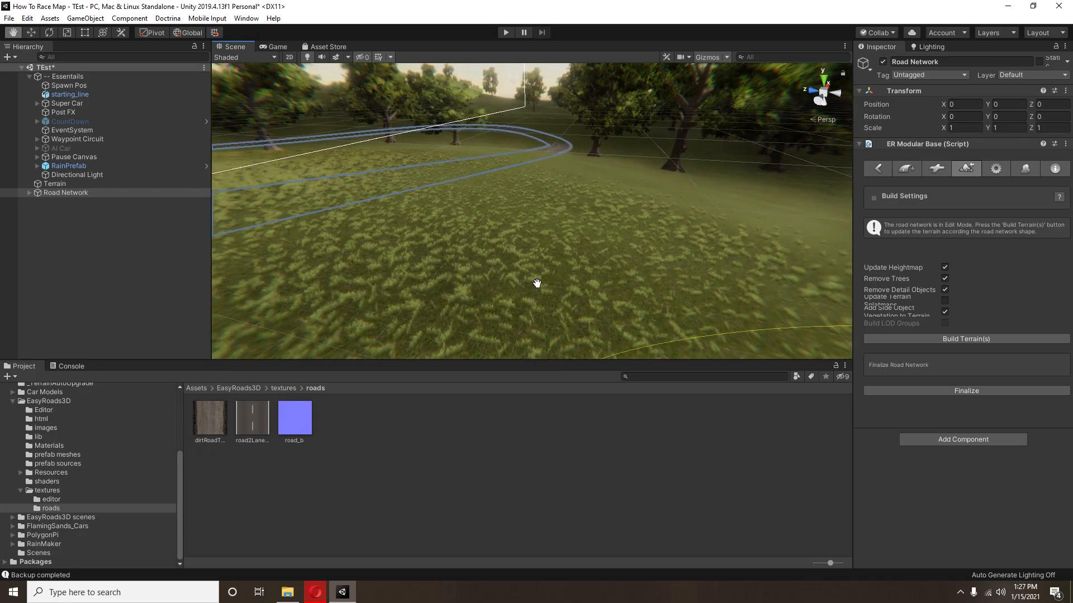
{"action": "scroll", "coordinate": [606, 300], "scroll_direction": "up", "scroll_amount": 1}
{"action": "middle_click_drag", "start_coordinate": [606, 301], "coordinate": [599, 308]}
Step: Examine how the road meets the terrain, trees and grass along the rest of the circuit
{"action": "right_click_drag", "start_coordinate": [422, 258], "coordinate": [409, 257]}
{"action": "middle_click_drag", "start_coordinate": [409, 256], "coordinate": [587, 266]}
{"action": "right_click_drag", "start_coordinate": [587, 266], "coordinate": [484, 276]}
{"action": "middle_click_drag", "start_coordinate": [484, 276], "coordinate": [552, 276]}
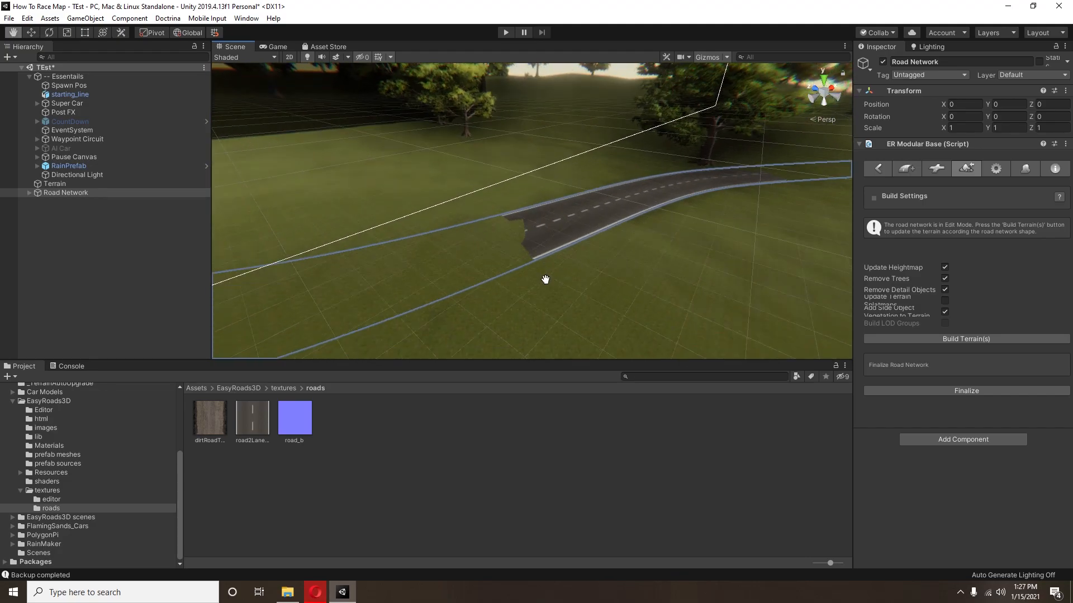
{"action": "right_click_drag", "start_coordinate": [534, 248], "coordinate": [365, 257]}
{"action": "middle_click_drag", "start_coordinate": [666, 183], "coordinate": [663, 215]}
{"action": "middle_click_drag", "start_coordinate": [678, 160], "coordinate": [586, 154]}
{"action": "right_click_drag", "start_coordinate": [586, 154], "coordinate": [498, 213]}
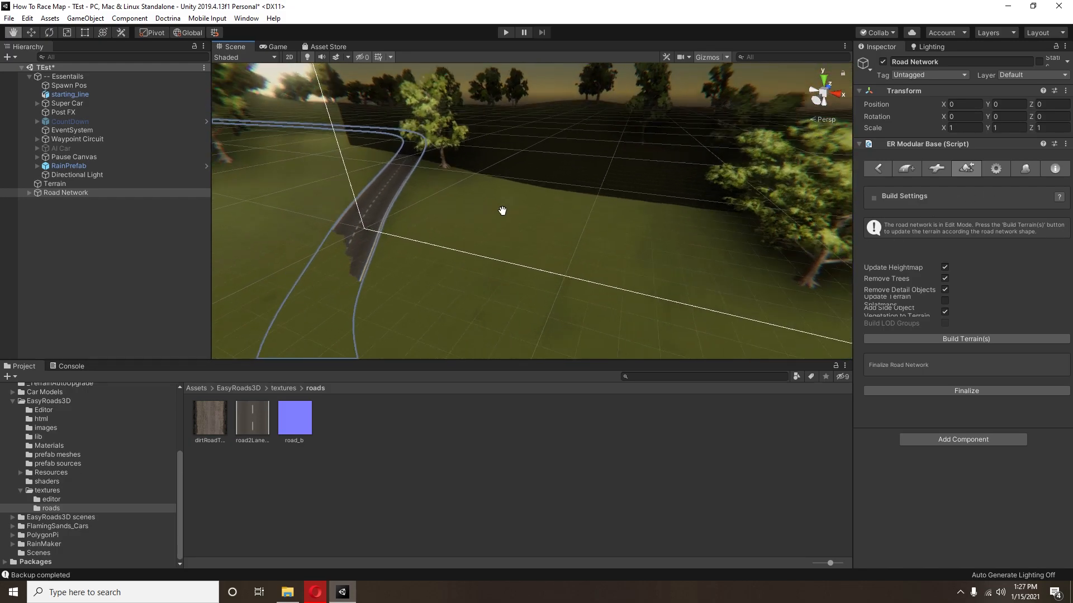
{"action": "middle_click_drag", "start_coordinate": [498, 213], "coordinate": [546, 182]}
{"action": "right_click_drag", "start_coordinate": [546, 182], "coordinate": [527, 288]}
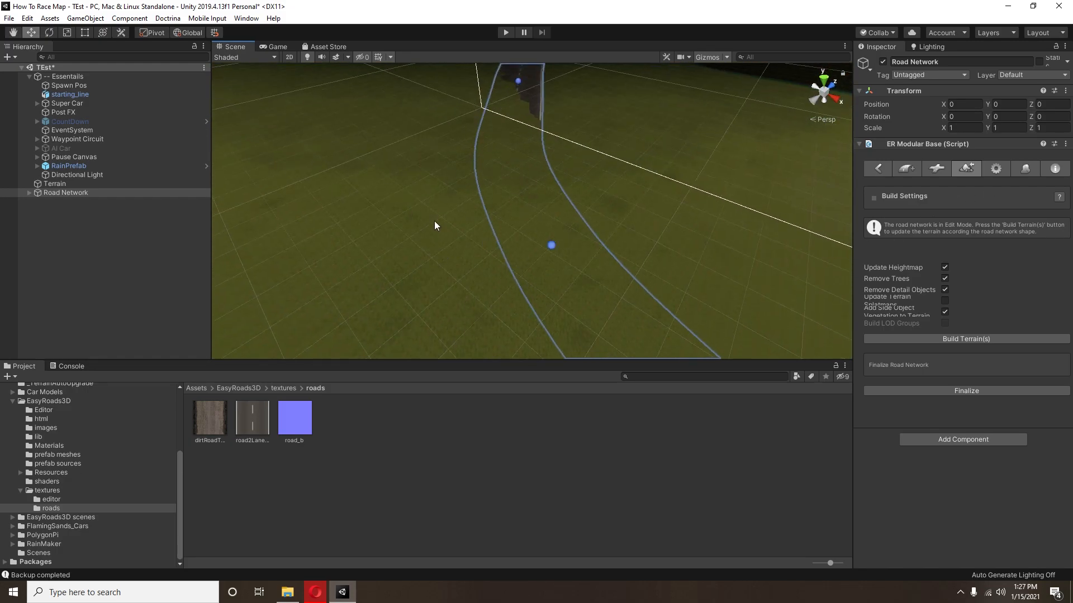
{"action": "right_click_drag", "start_coordinate": [767, 278], "coordinate": [475, 148]}
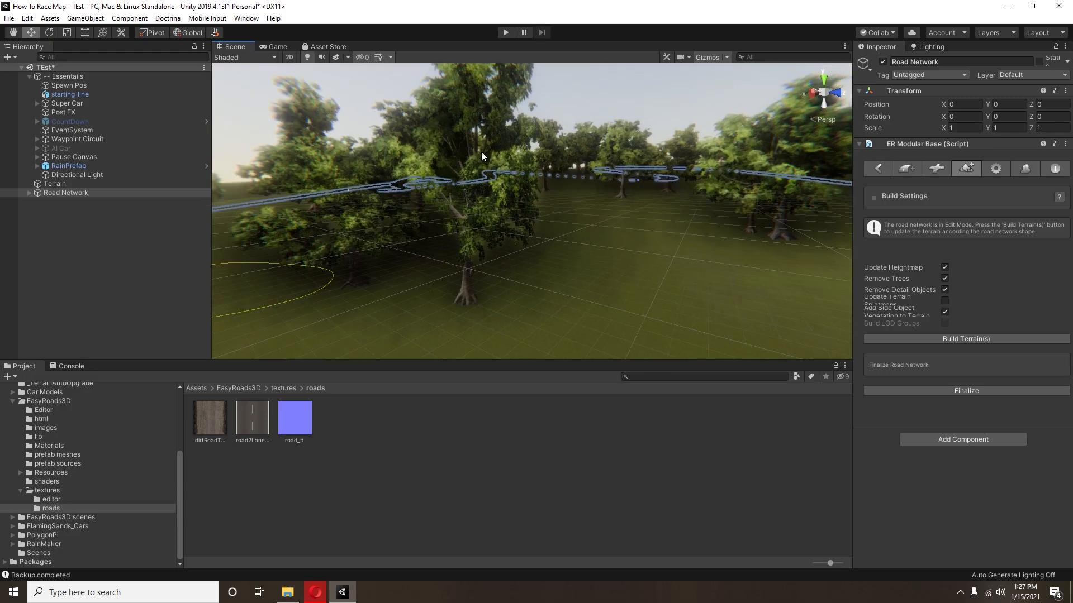
{"action": "right_click_drag", "start_coordinate": [561, 212], "coordinate": [504, 231]}
Step: Assign the Terrain in the AutoGrass tool, apply grass at density 1, and close the tool after checking the coverage
{"action": "left_click", "coordinate": [167, 18]}
{"action": "left_click", "coordinate": [203, 31]}
{"action": "left_click_drag", "start_coordinate": [57, 184], "coordinate": [759, 223]}
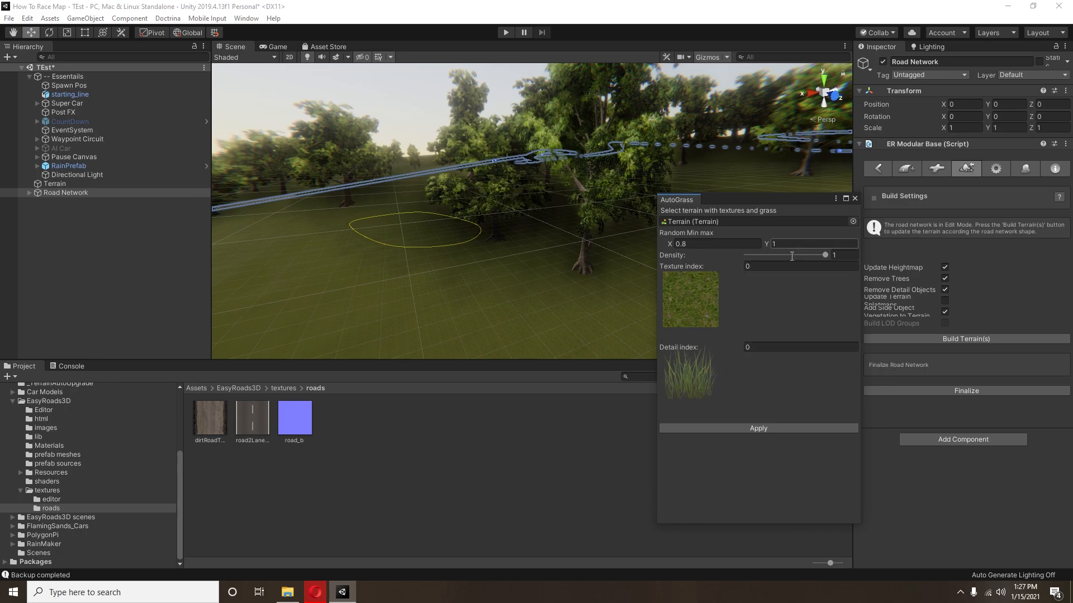
{"action": "left_click", "coordinate": [841, 255]}
{"action": "left_click", "coordinate": [768, 427]}
{"action": "middle_click_drag", "start_coordinate": [377, 224], "coordinate": [701, 206]}
{"action": "right_click_drag", "start_coordinate": [702, 206], "coordinate": [434, 196]}
{"action": "middle_click_drag", "start_coordinate": [434, 197], "coordinate": [875, 209]}
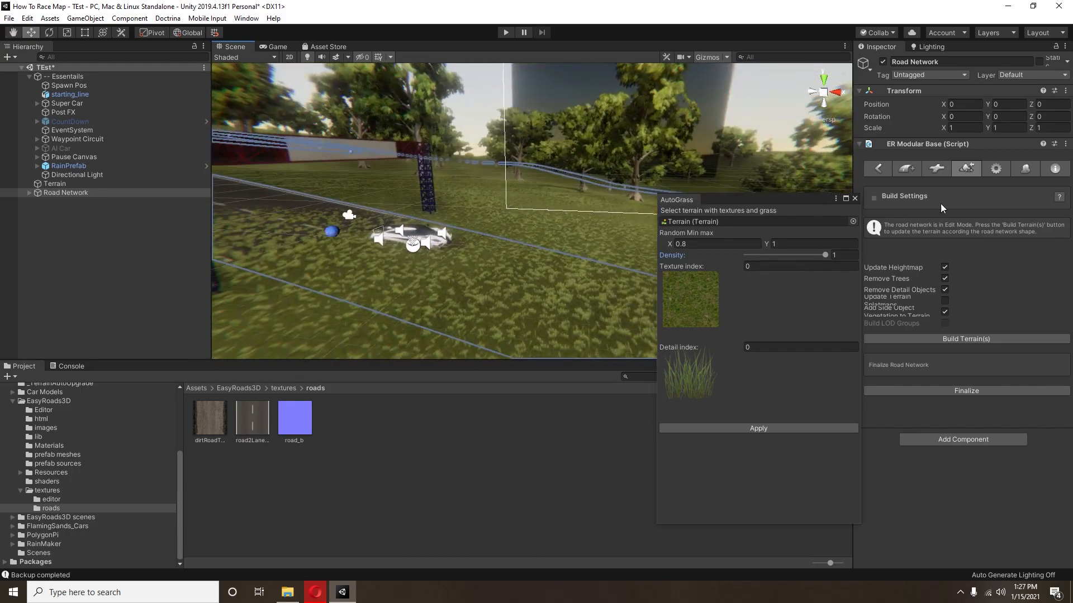
{"action": "left_click", "coordinate": [854, 199]}
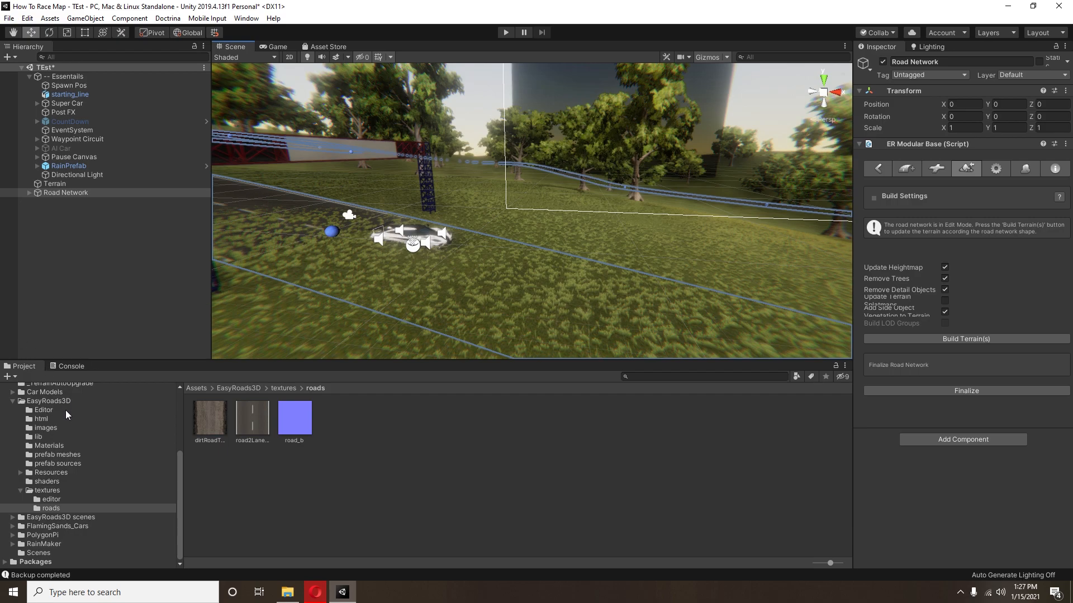
Step: Collapse the EasyRoads3D asset folder and build the terrain to fit the road network, accepting the one-time build
{"action": "scroll", "coordinate": [90, 397], "scroll_direction": "up", "scroll_amount": 5}
{"action": "left_click", "coordinate": [12, 512]}
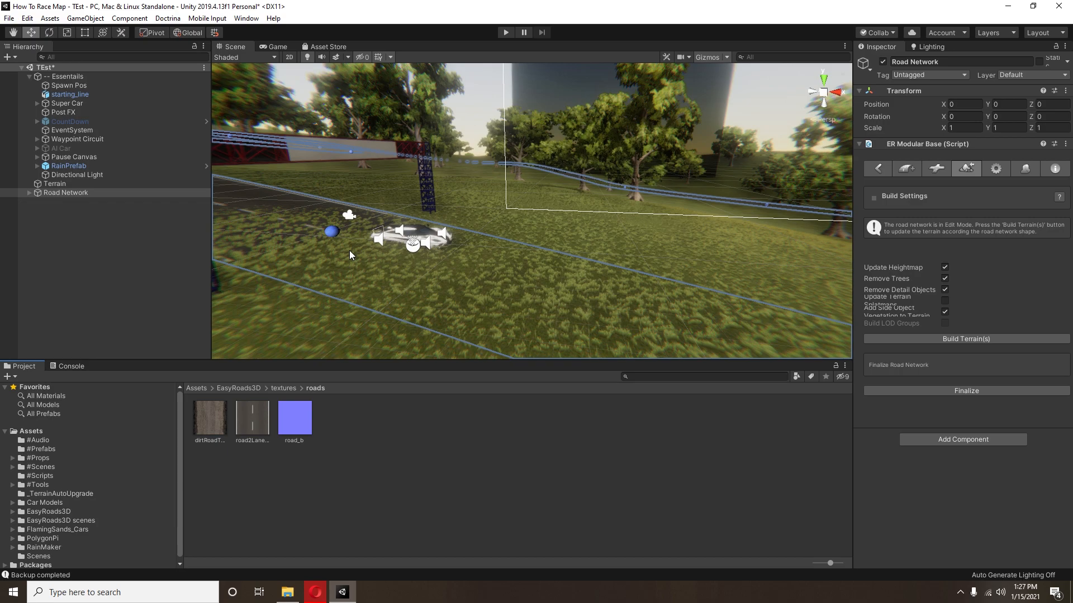
{"action": "right_click_drag", "start_coordinate": [469, 251], "coordinate": [531, 240]}
{"action": "middle_click_drag", "start_coordinate": [531, 239], "coordinate": [548, 258]}
{"action": "right_click_drag", "start_coordinate": [624, 257], "coordinate": [528, 261]}
{"action": "middle_click_drag", "start_coordinate": [411, 242], "coordinate": [528, 326]}
{"action": "right_click_drag", "start_coordinate": [530, 240], "coordinate": [469, 246]}
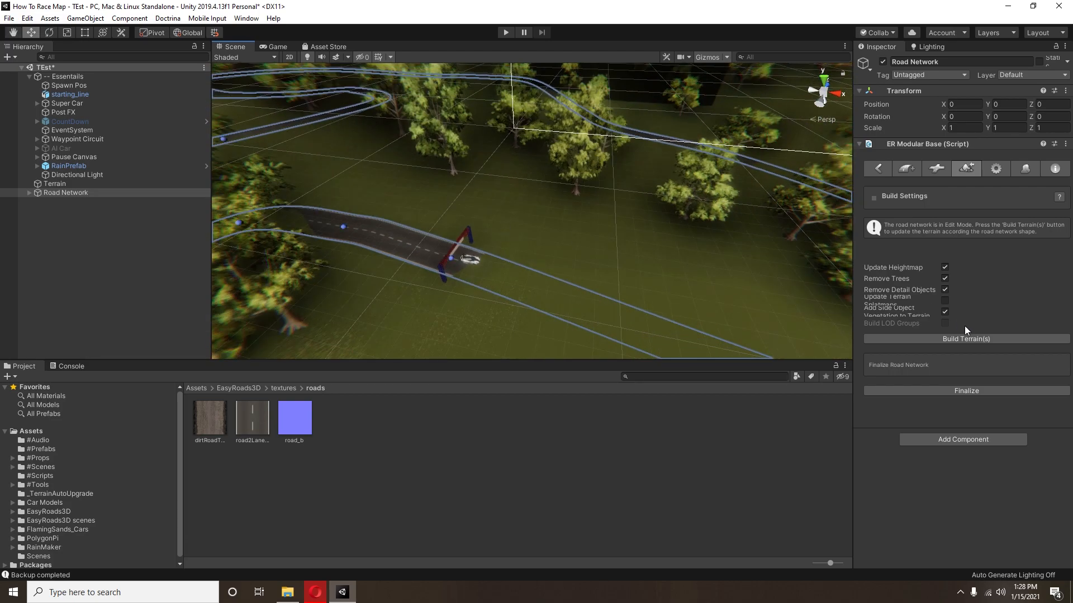
{"action": "left_click", "coordinate": [953, 337]}
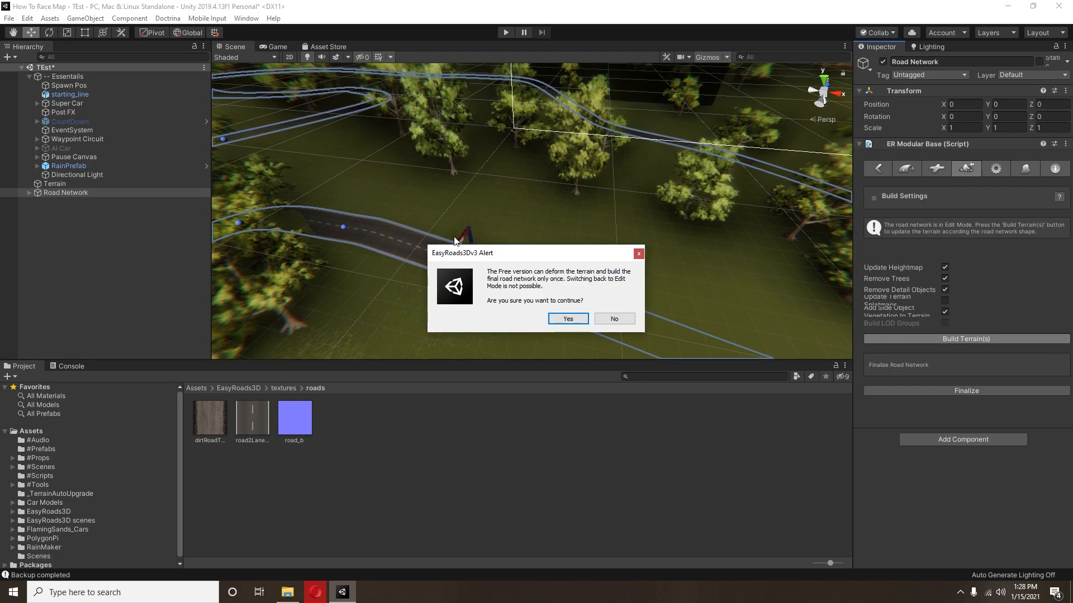
{"action": "left_click", "coordinate": [574, 323]}
{"action": "middle_click_drag", "start_coordinate": [575, 305], "coordinate": [500, 216]}
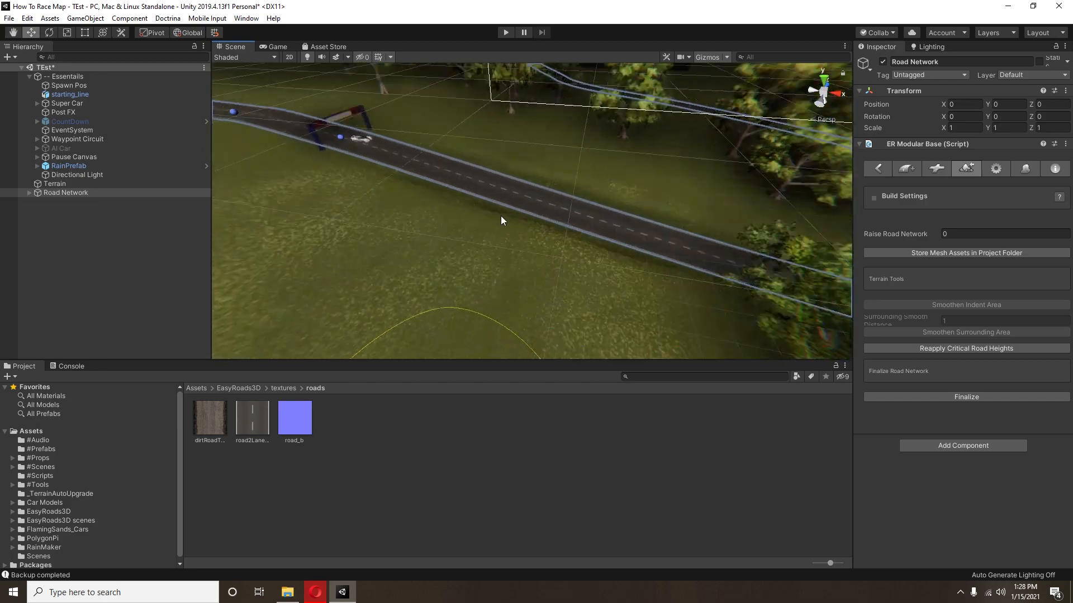
{"action": "scroll", "coordinate": [497, 229], "scroll_direction": "up", "scroll_amount": 5}
{"action": "right_click_drag", "start_coordinate": [490, 261], "coordinate": [706, 241]}
{"action": "scroll", "coordinate": [619, 228], "scroll_direction": "up", "scroll_amount": 6}
Step: Enter play mode, continue past the pause menu, and test-drive the super car through the first bends of the circuit
{"action": "left_click", "coordinate": [506, 32]}
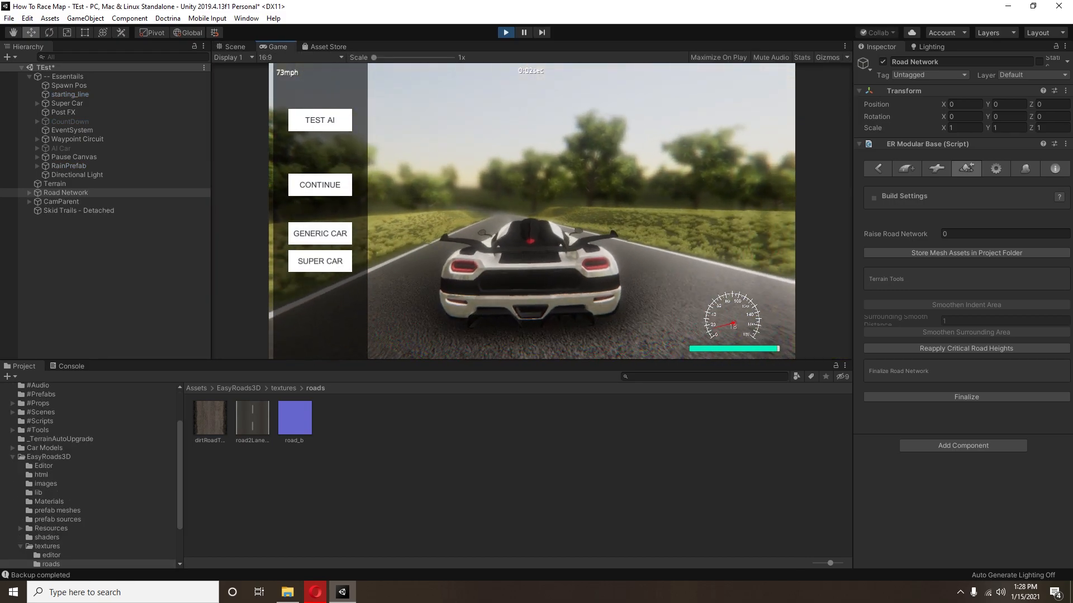
{"action": "left_click", "coordinate": [319, 185]}
{"action": "key", "text": "w"}
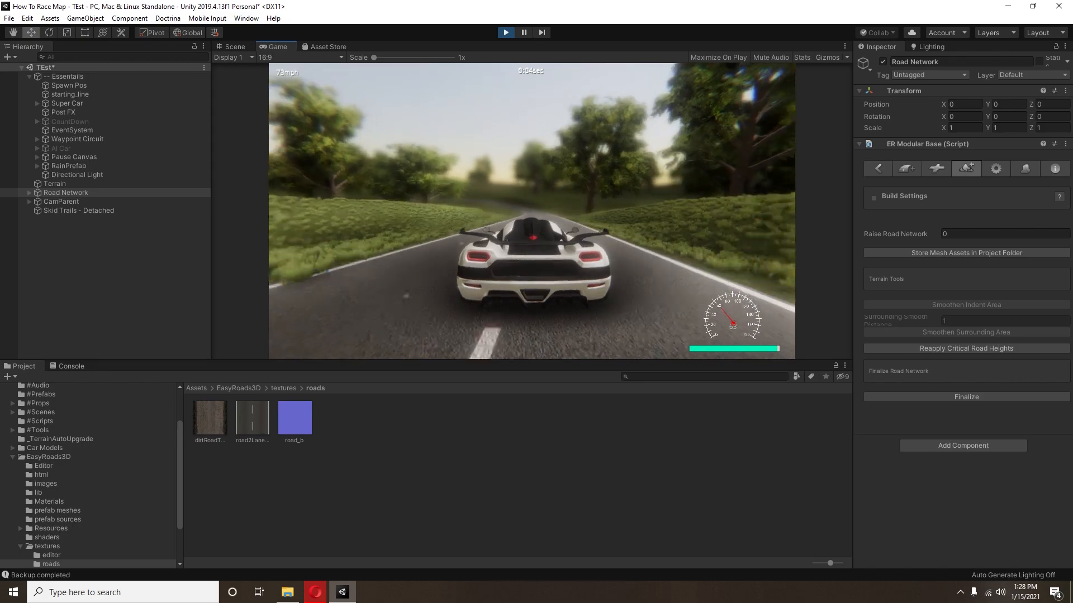
{"action": "key", "text": "s"}
{"action": "key", "text": "a"}
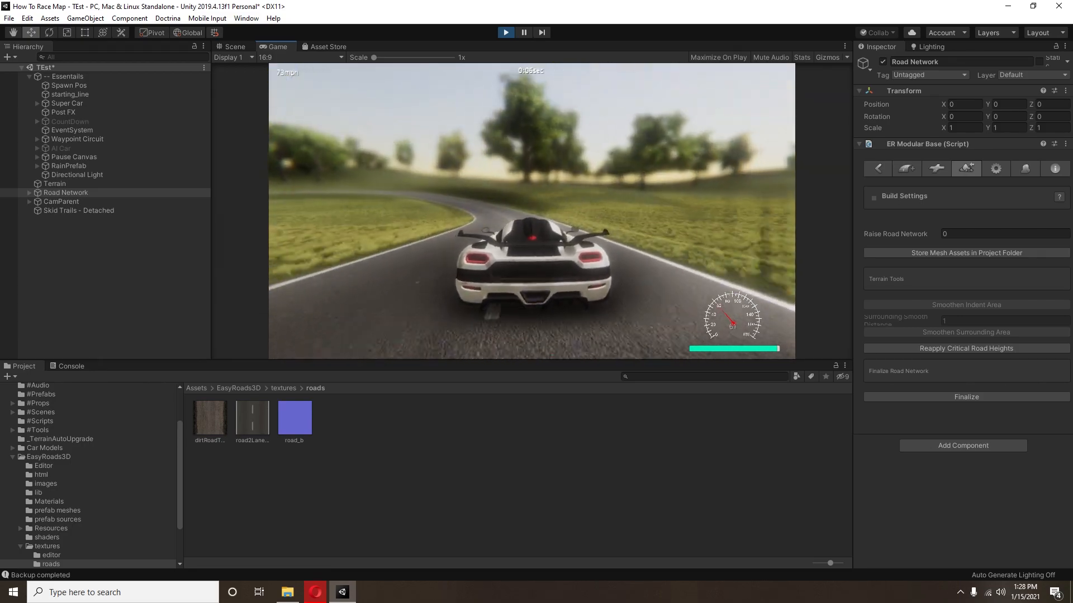
{"action": "key", "text": "a"}
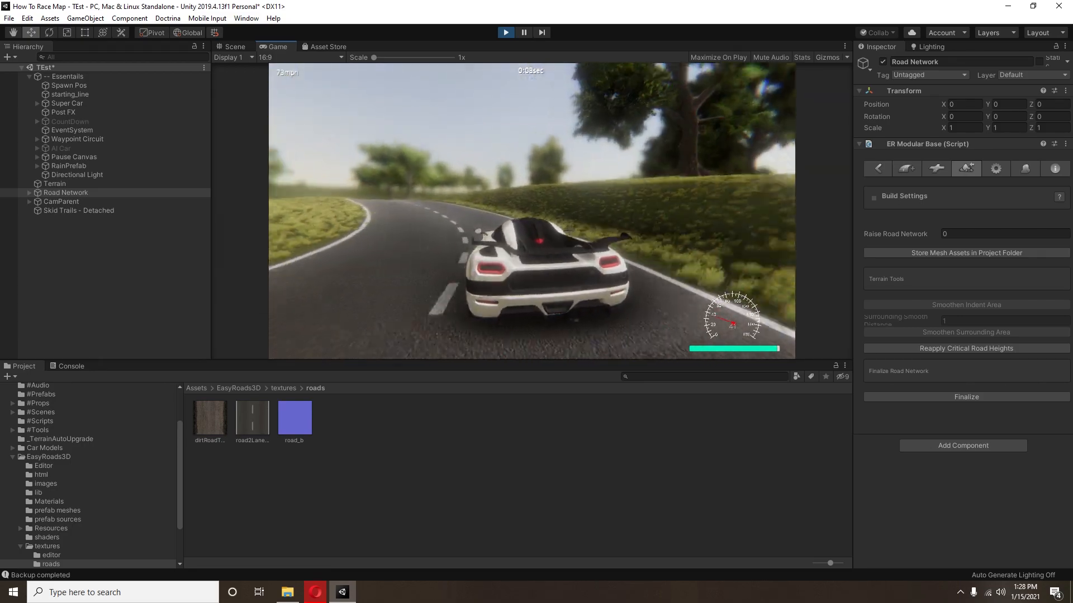
{"action": "key", "text": "w"}
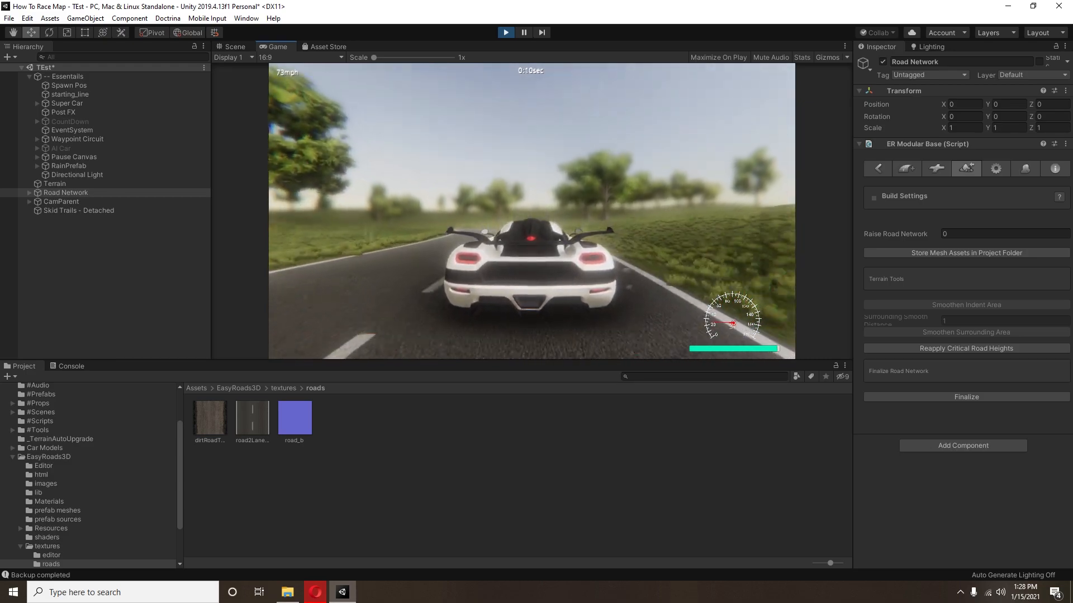
{"action": "key", "text": "w"}
{"action": "key", "text": "a"}
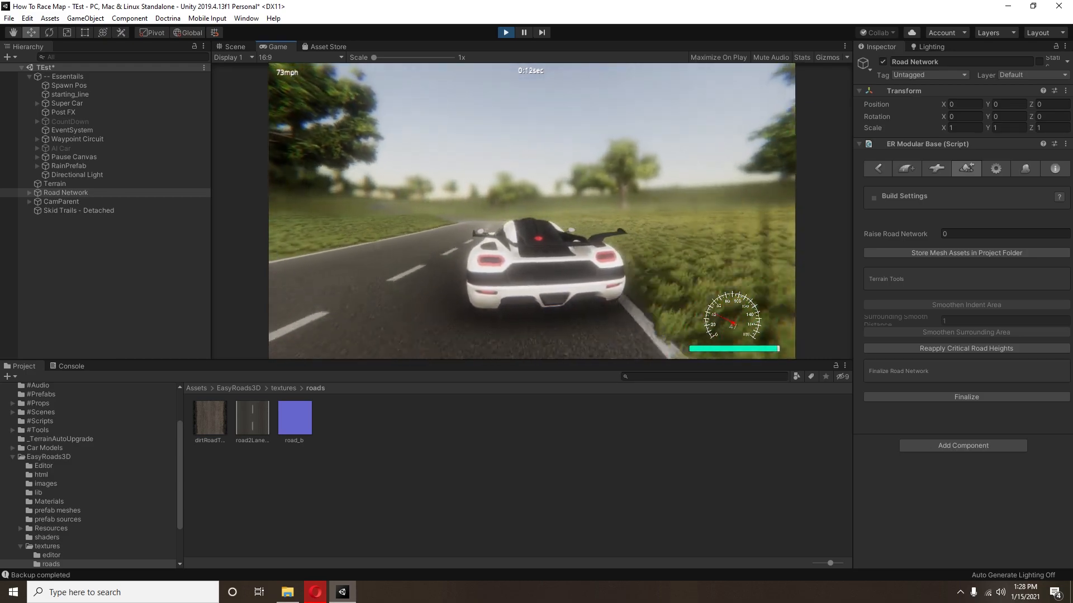
{"action": "key", "text": "w"}
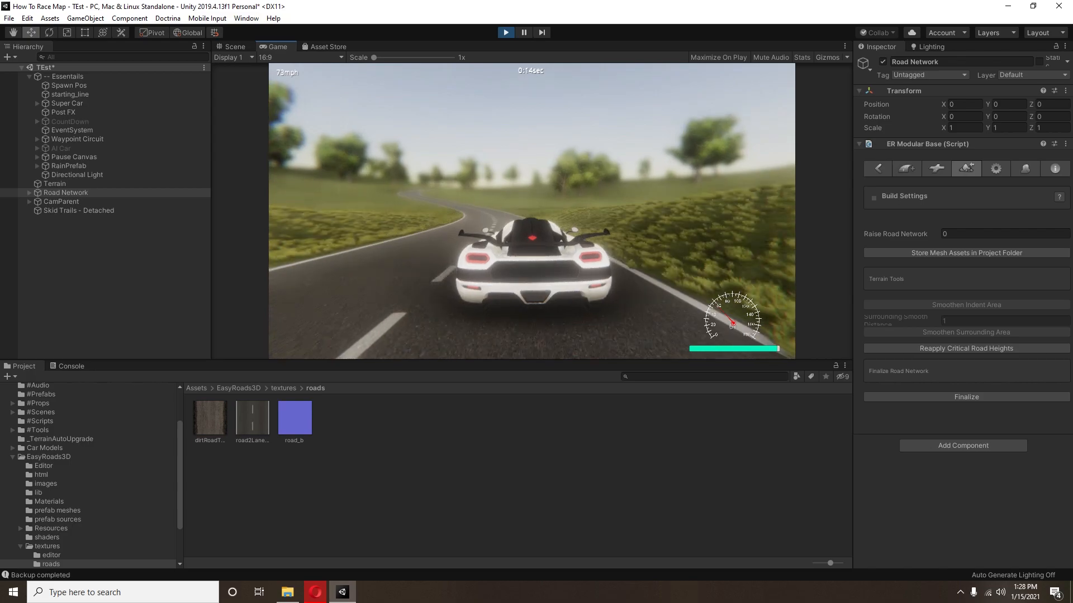
{"action": "key", "text": "a"}
{"action": "key", "text": "w"}
Step: Cycle the car's camera views, drive further around the circuit to check the road, and exit play mode
{"action": "key", "text": "c"}
{"action": "key", "text": "c"}
{"action": "key", "text": "c"}
{"action": "key", "text": "c"}
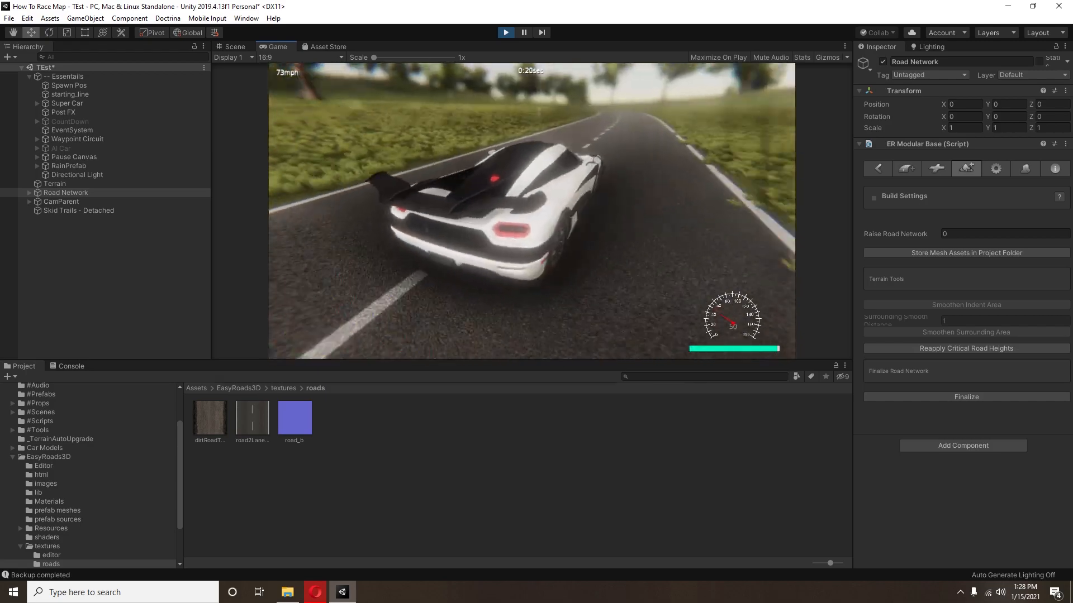
{"action": "key", "text": "w"}
{"action": "key", "text": "d"}
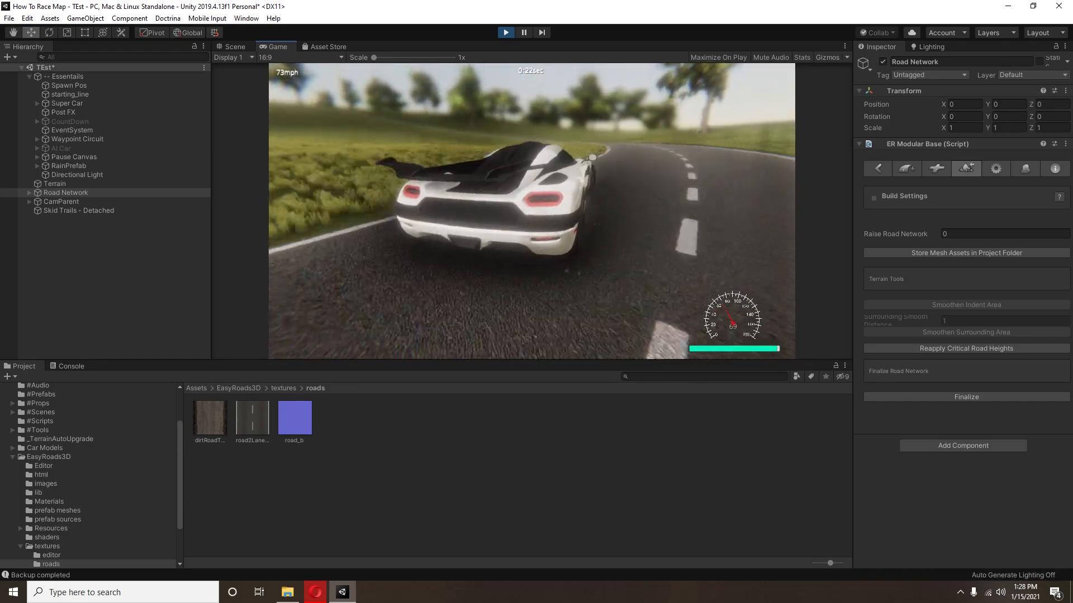
{"action": "key", "text": "w"}
{"action": "key", "text": "d"}
{"action": "key", "text": "w"}
{"action": "key", "text": "d"}
{"action": "key", "text": "a"}
{"action": "key", "text": "a"}
{"action": "key", "text": "d"}
{"action": "key", "text": "w"}
{"action": "key", "text": "a"}
{"action": "key", "text": "w"}
{"action": "key", "text": "a"}
{"action": "key", "text": "w"}
{"action": "key", "text": "d"}
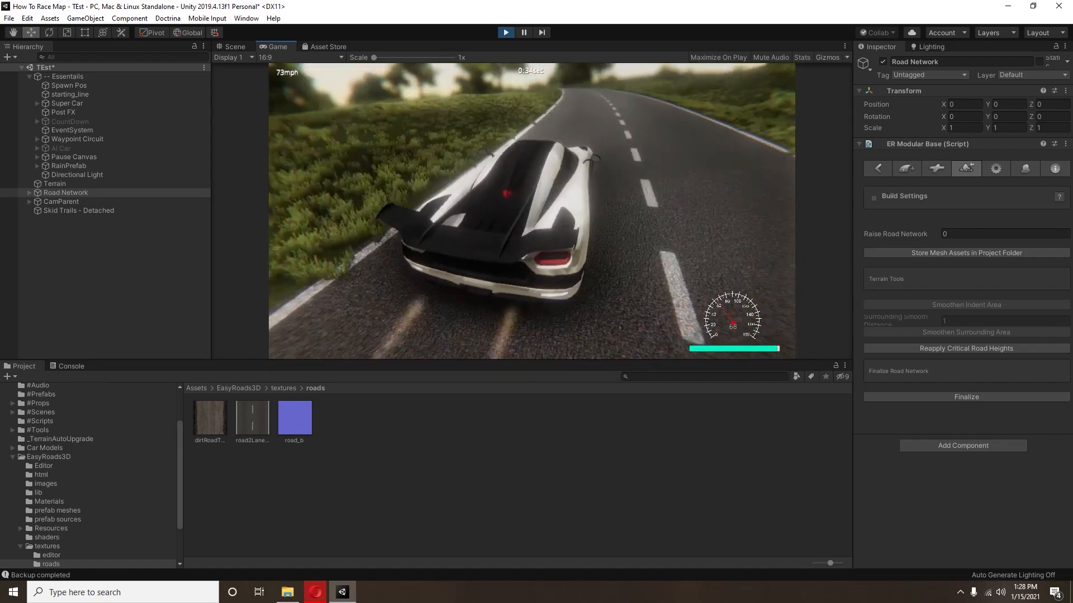
{"action": "key", "text": "w"}
{"action": "key", "text": "a"}
{"action": "key", "text": "Escape"}
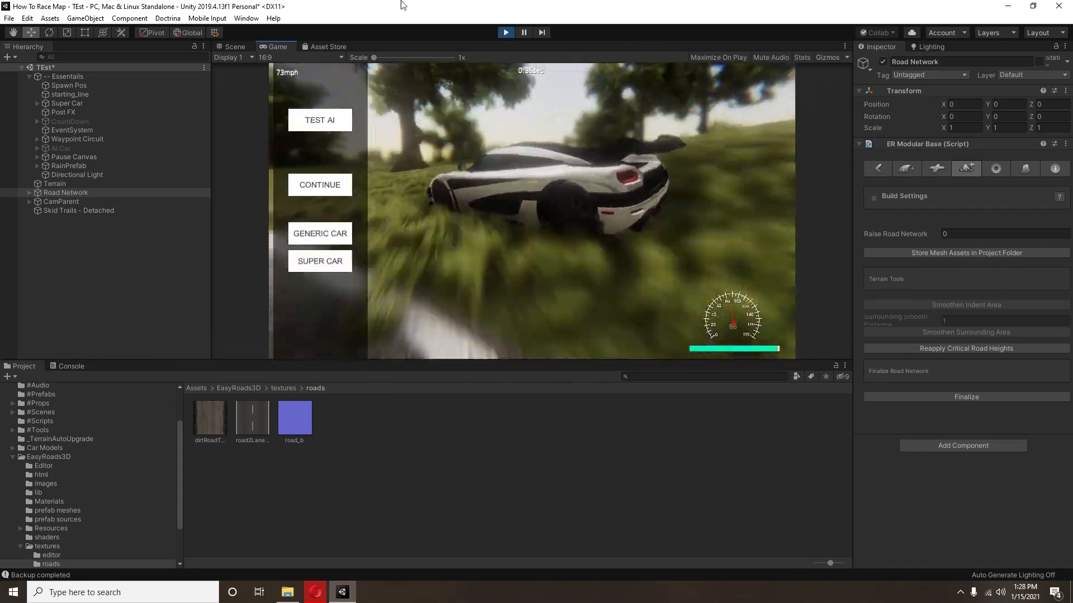
{"action": "left_click", "coordinate": [505, 32]}
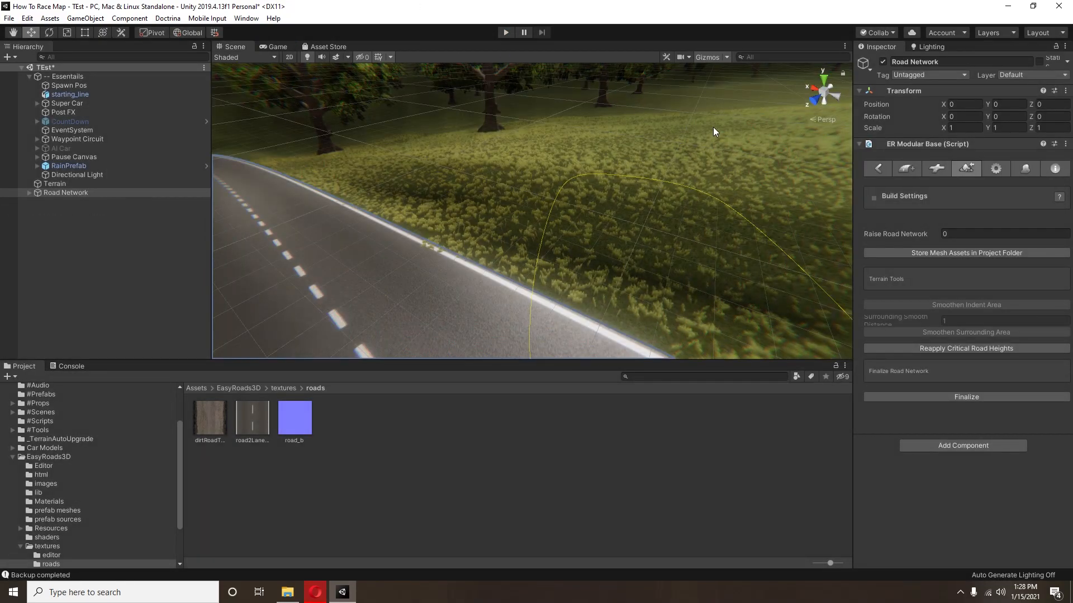
Step: Examine how the road sits in the terrain along the circuit and back at the starting line
{"action": "right_click_drag", "start_coordinate": [714, 127], "coordinate": [394, 42]}
{"action": "right_click_drag", "start_coordinate": [611, 163], "coordinate": [519, 259]}
{"action": "scroll", "coordinate": [519, 260], "scroll_direction": "down", "scroll_amount": 5}
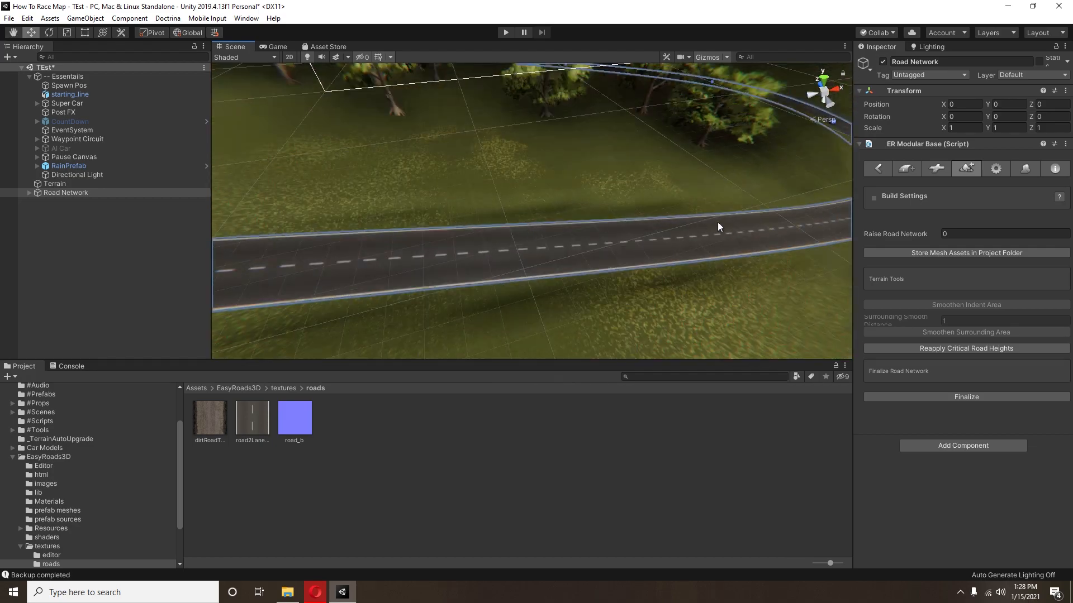
{"action": "right_click_drag", "start_coordinate": [716, 221], "coordinate": [686, 291]}
{"action": "middle_click_drag", "start_coordinate": [687, 290], "coordinate": [652, 298]}
{"action": "right_click_drag", "start_coordinate": [651, 297], "coordinate": [663, 288]}
{"action": "scroll", "coordinate": [563, 277], "scroll_direction": "up", "scroll_amount": 4}
{"action": "right_click_drag", "start_coordinate": [563, 277], "coordinate": [779, 217]}
{"action": "middle_click_drag", "start_coordinate": [779, 218], "coordinate": [800, 212]}
{"action": "right_click_drag", "start_coordinate": [779, 227], "coordinate": [609, 235]}
{"action": "right_click_drag", "start_coordinate": [509, 255], "coordinate": [593, 234]}
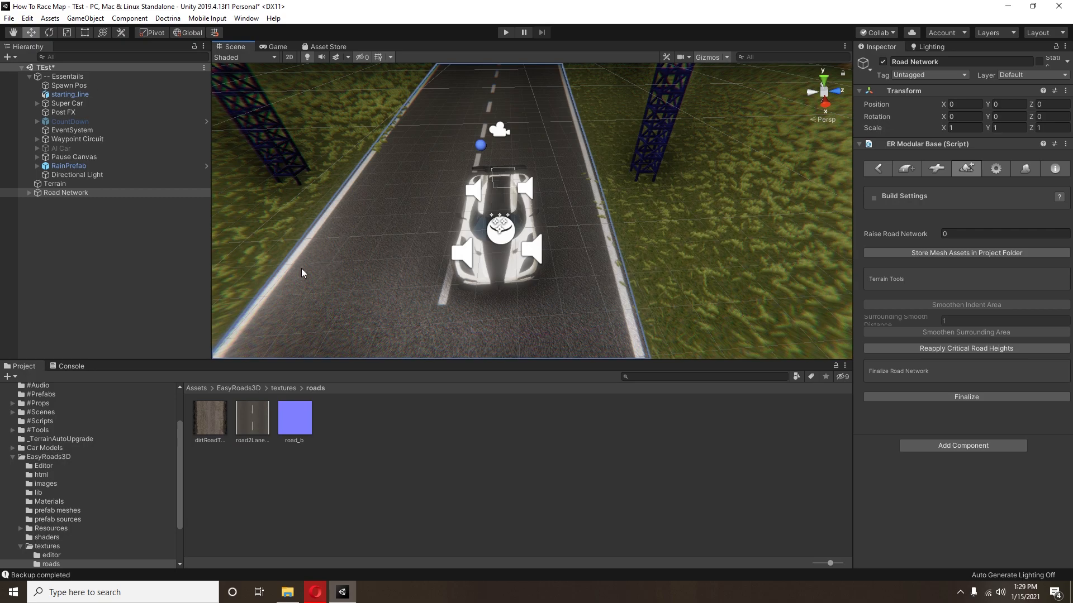
Step: Collapse the EasyRoads3D asset folder and inspect the road and grass on both sides of the starting line
{"action": "left_click", "coordinate": [13, 458]}
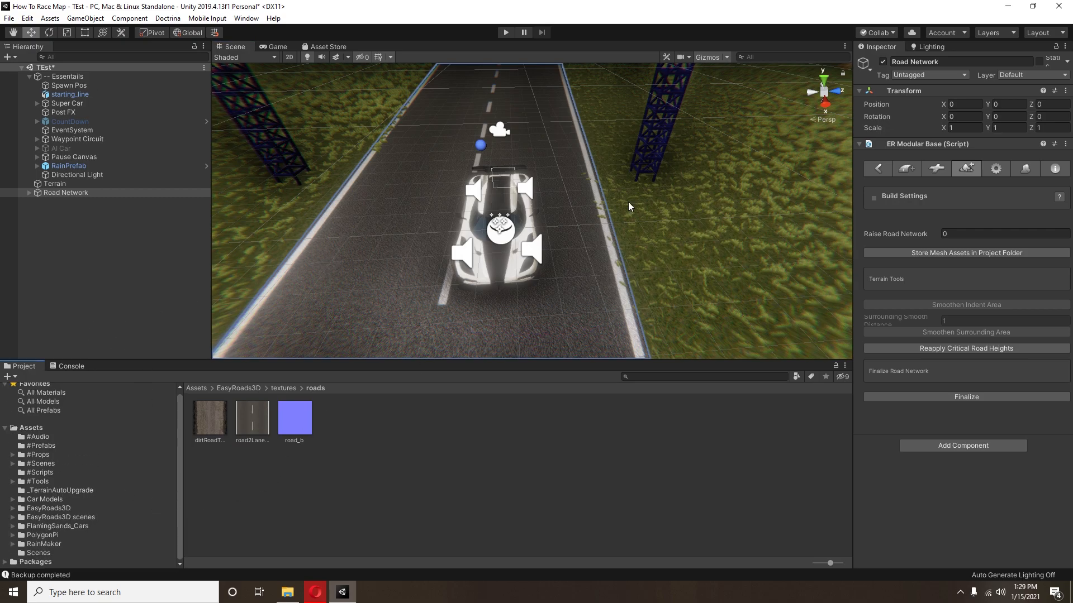
{"action": "scroll", "coordinate": [737, 275], "scroll_direction": "down", "scroll_amount": 5}
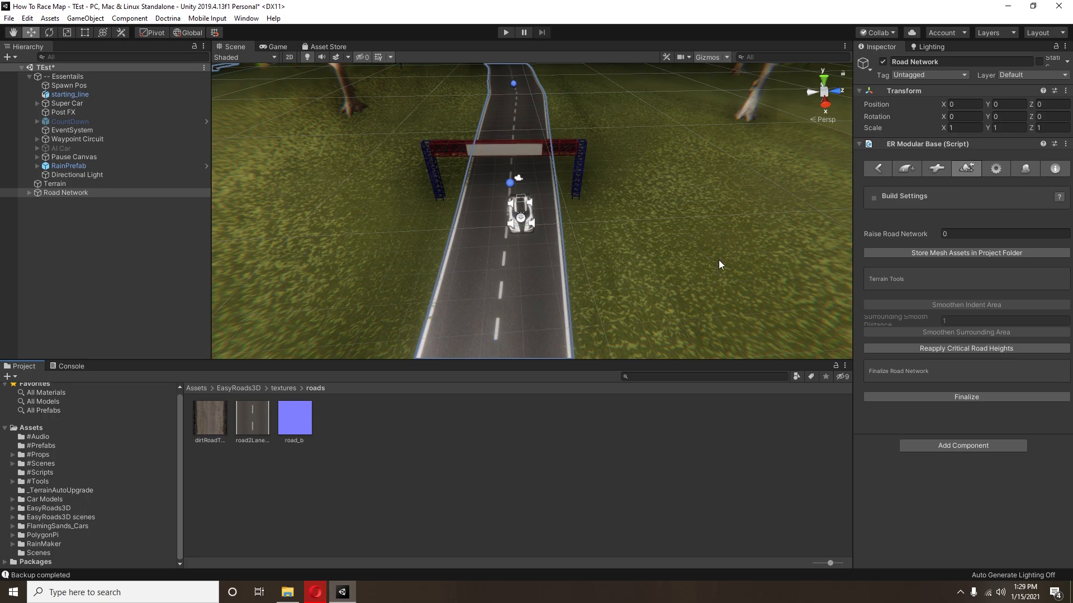
{"action": "middle_click_drag", "start_coordinate": [714, 288], "coordinate": [694, 223]}
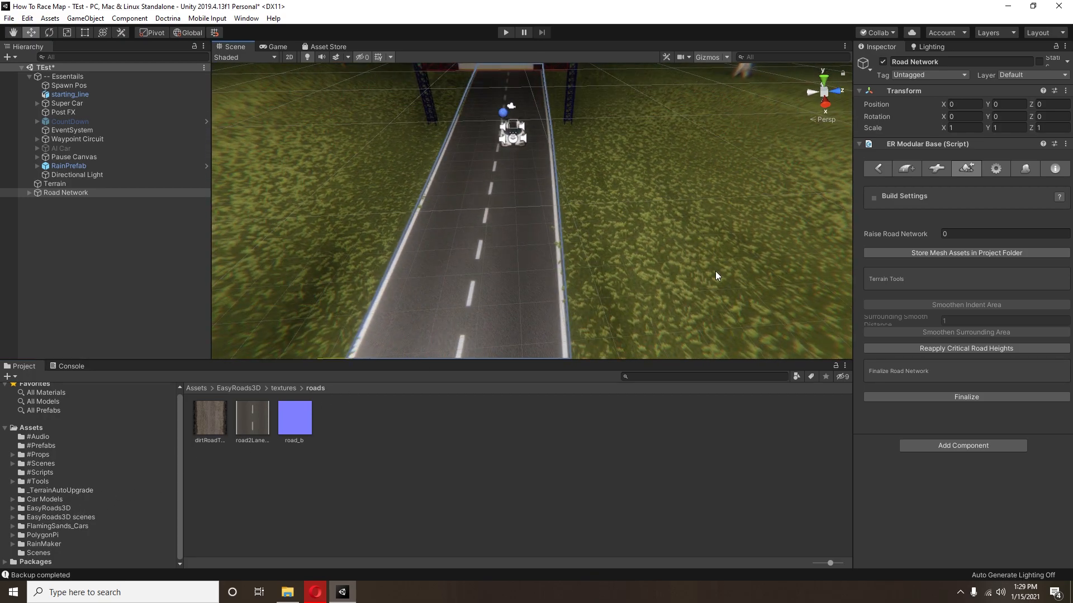
{"action": "right_click_drag", "start_coordinate": [666, 276], "coordinate": [647, 228]}
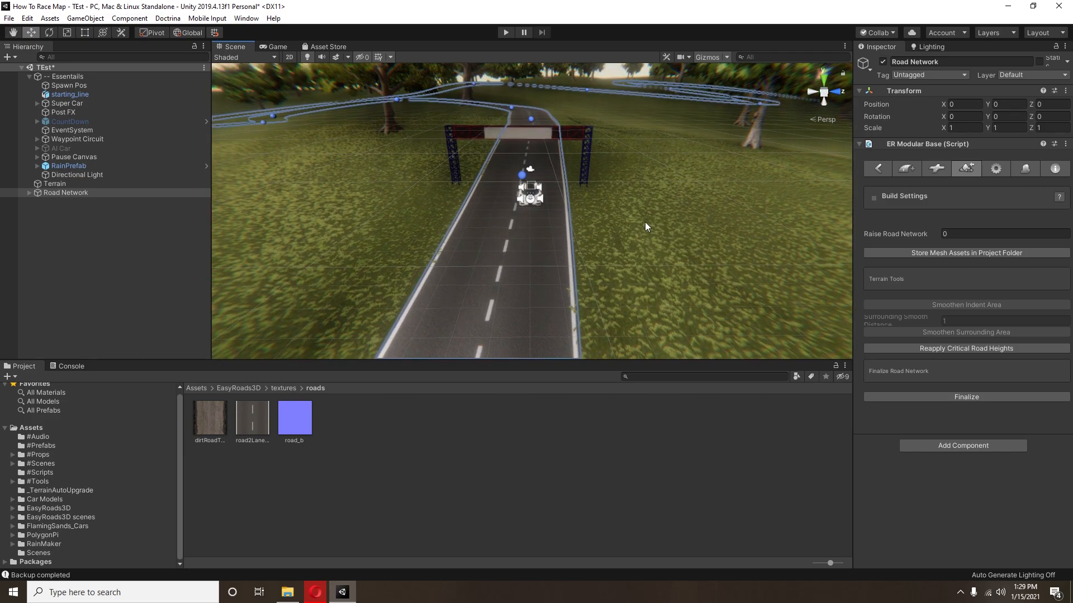
{"action": "middle_click_drag", "start_coordinate": [645, 222], "coordinate": [642, 214]}
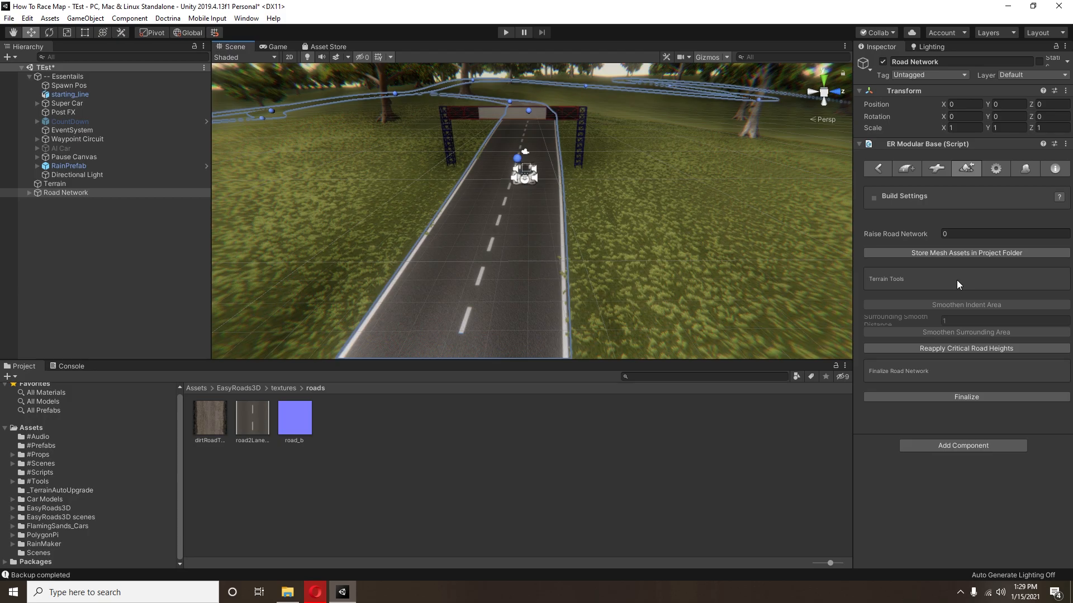
Step: Undo the terrain build and inspect the road surface and grass around the car and starting line
{"action": "right_click_drag", "start_coordinate": [513, 179], "coordinate": [388, 210]}
{"action": "middle_click_drag", "start_coordinate": [388, 210], "coordinate": [388, 225]}
{"action": "scroll", "coordinate": [847, 240], "scroll_direction": "up", "scroll_amount": 5}
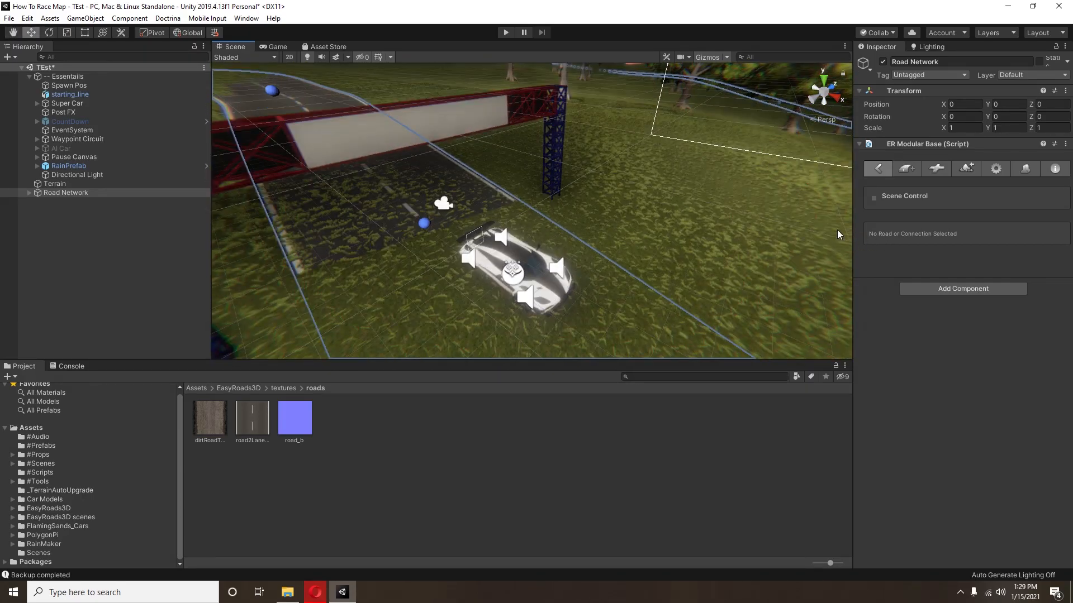
{"action": "right_click_drag", "start_coordinate": [793, 225], "coordinate": [686, 217]}
Step: Open the road network's build settings, request a terrain build, and dismiss the one-time build confirmation
{"action": "left_click", "coordinate": [954, 168]}
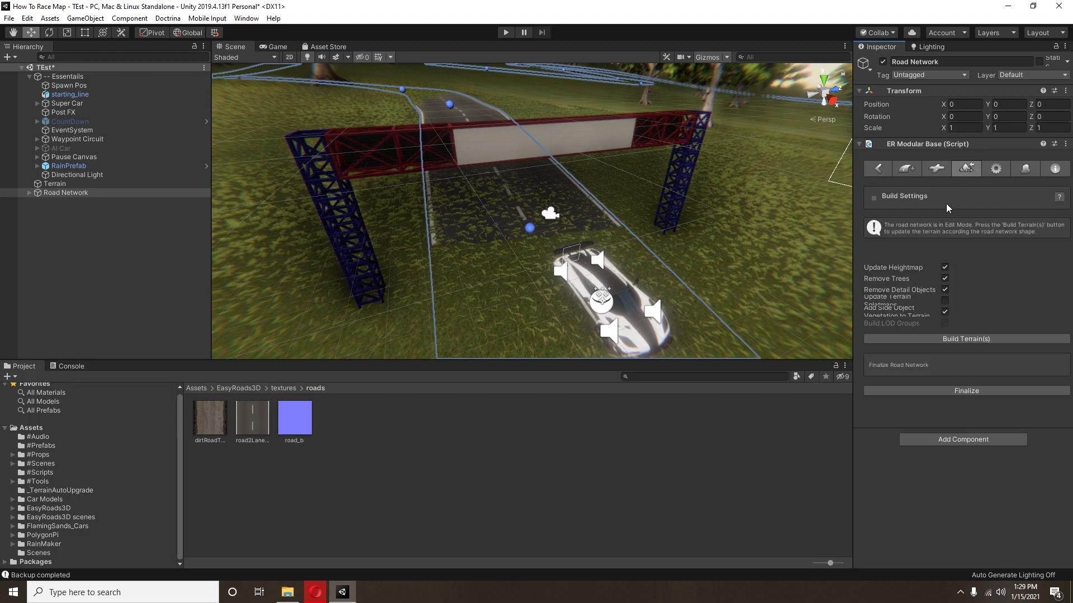
{"action": "left_click", "coordinate": [971, 339]}
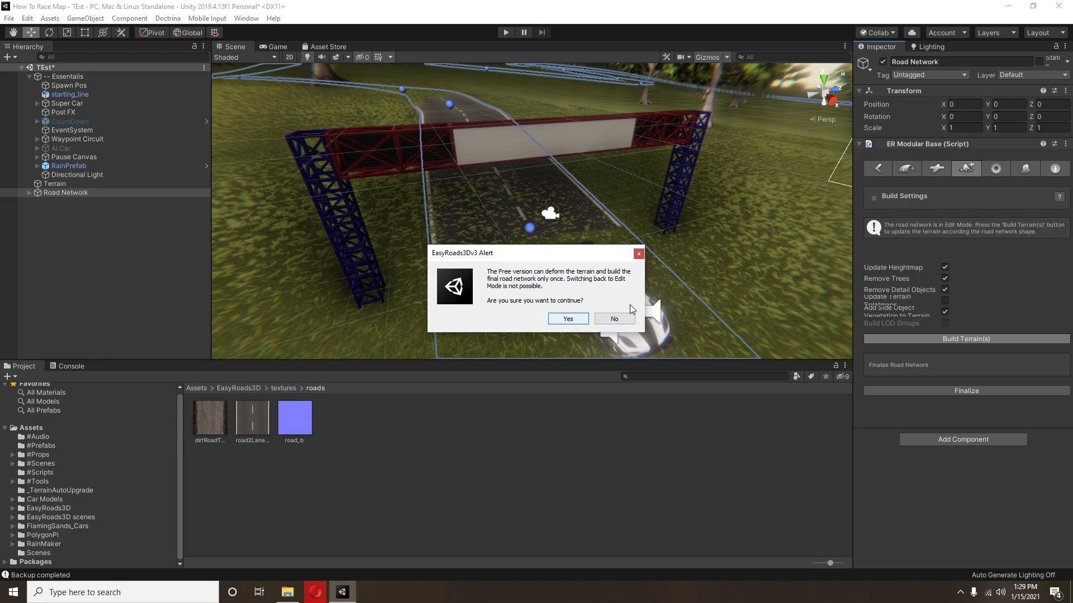
{"action": "left_click", "coordinate": [640, 254]}
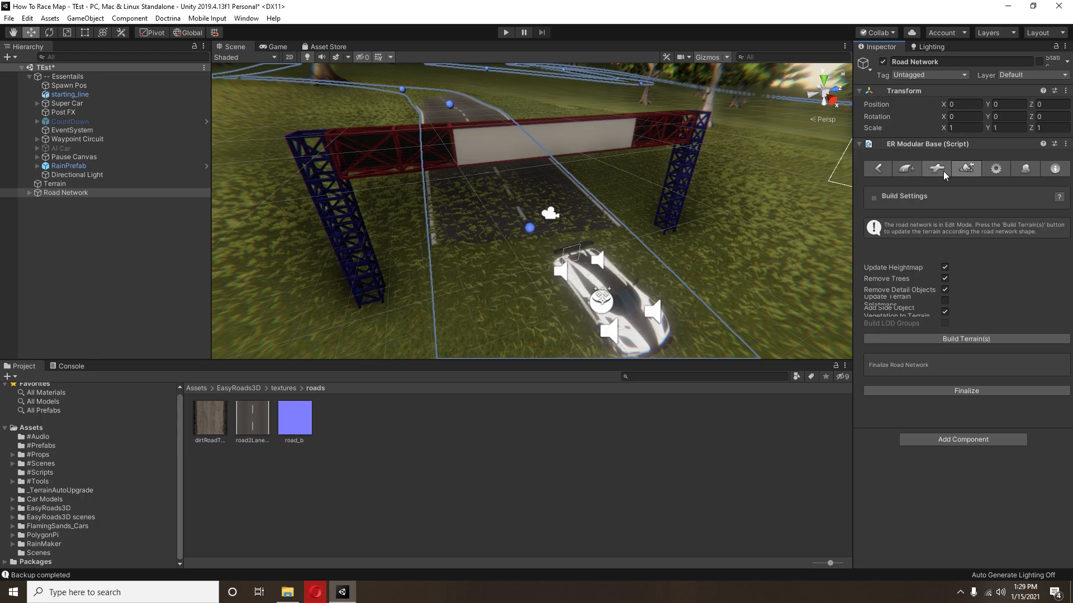
Step: Select the road marker at the starting line and inspect the terrain zones displayed along the road
{"action": "left_click", "coordinate": [532, 228]}
{"action": "mouse_move", "coordinate": [496, 234]}
{"action": "left_mouse_down"}
{"action": "mouse_move", "coordinate": [593, 217]}
{"action": "mouse_move", "coordinate": [492, 235]}
{"action": "left_mouse_up"}
{"action": "mouse_move", "coordinate": [531, 234]}
{"action": "right_mouse_down"}
{"action": "mouse_move", "coordinate": [503, 252]}
{"action": "mouse_move", "coordinate": [542, 259]}
{"action": "mouse_move", "coordinate": [493, 206]}
{"action": "mouse_move", "coordinate": [420, 195]}
{"action": "mouse_move", "coordinate": [613, 231]}
{"action": "mouse_move", "coordinate": [478, 220]}
{"action": "mouse_move", "coordinate": [318, 242]}
{"action": "mouse_move", "coordinate": [479, 235]}
{"action": "mouse_move", "coordinate": [601, 252]}
{"action": "mouse_move", "coordinate": [493, 263]}
{"action": "mouse_move", "coordinate": [478, 282]}
{"action": "mouse_move", "coordinate": [528, 247]}
{"action": "right_mouse_up"}
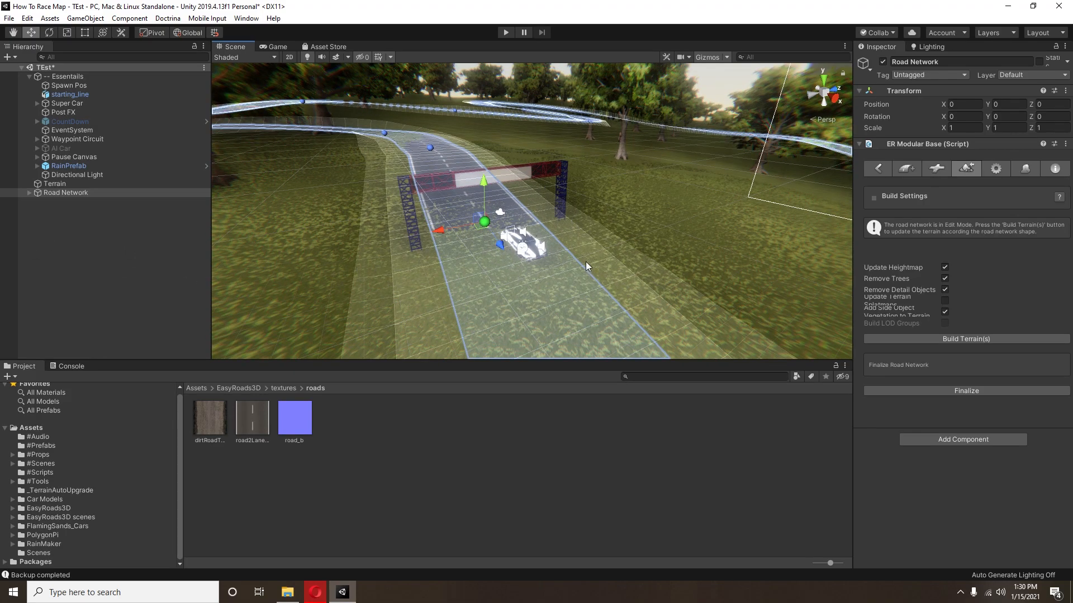
Step: Build the terrain to fit the road network, accepting the one-time build, and undo it to compare the road area
{"action": "left_click", "coordinate": [982, 339]}
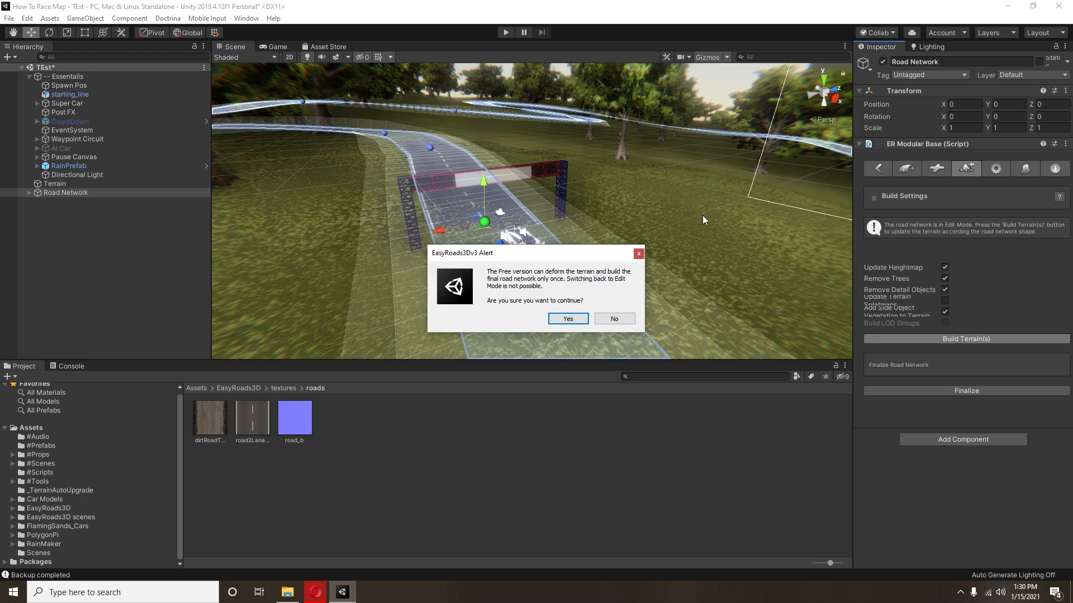
{"action": "left_click", "coordinate": [567, 321]}
{"action": "right_click_drag", "start_coordinate": [633, 274], "coordinate": [439, 247]}
{"action": "key", "text": "ctrl+z"}
{"action": "right_click_drag", "start_coordinate": [522, 246], "coordinate": [716, 219]}
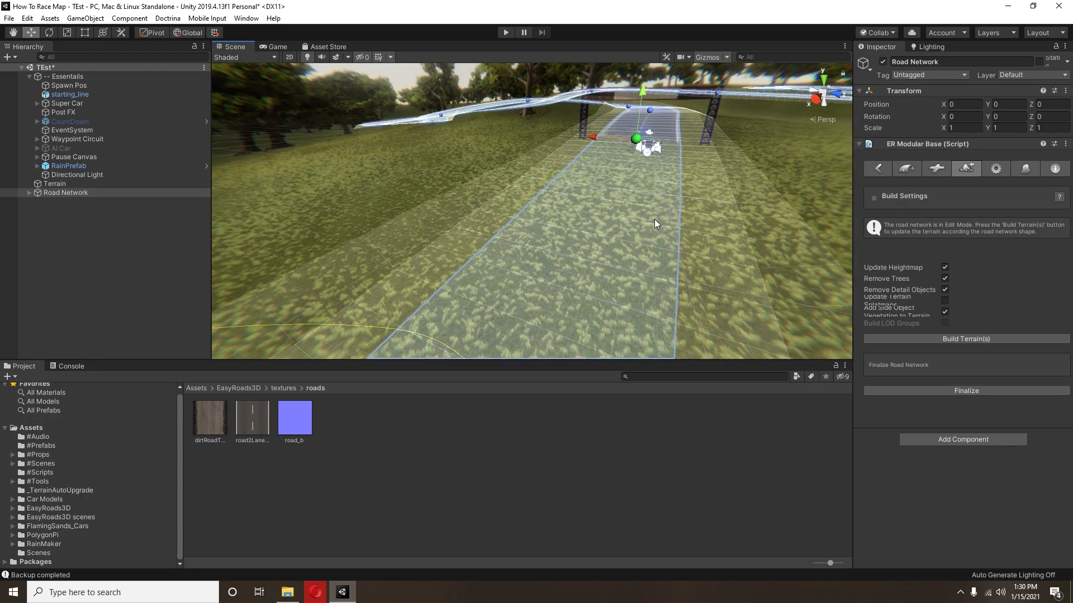
{"action": "middle_click_drag", "start_coordinate": [649, 217], "coordinate": [635, 223]}
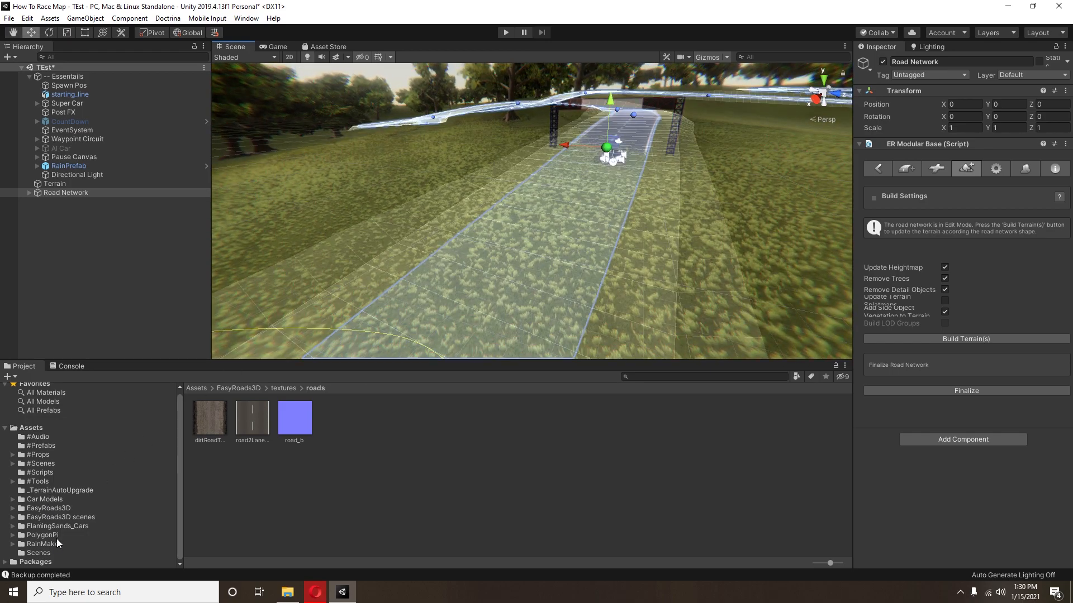
Step: Open the Example folder of the FenceLayout asset inside the PolygonPi folder
{"action": "left_click", "coordinate": [52, 537]}
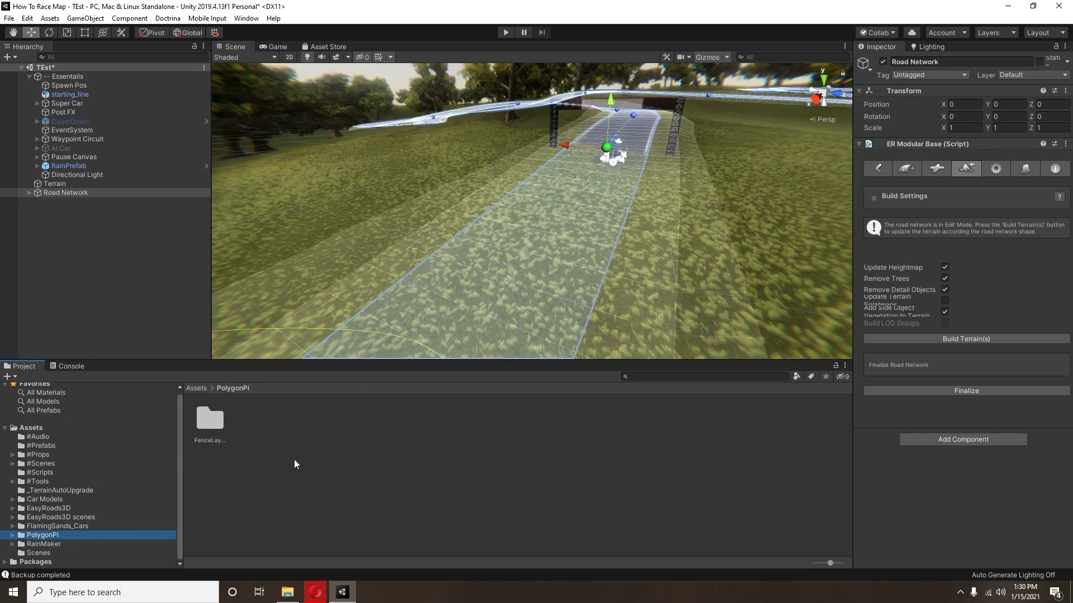
{"action": "left_click", "coordinate": [214, 427]}
{"action": "double_click", "coordinate": [214, 428]}
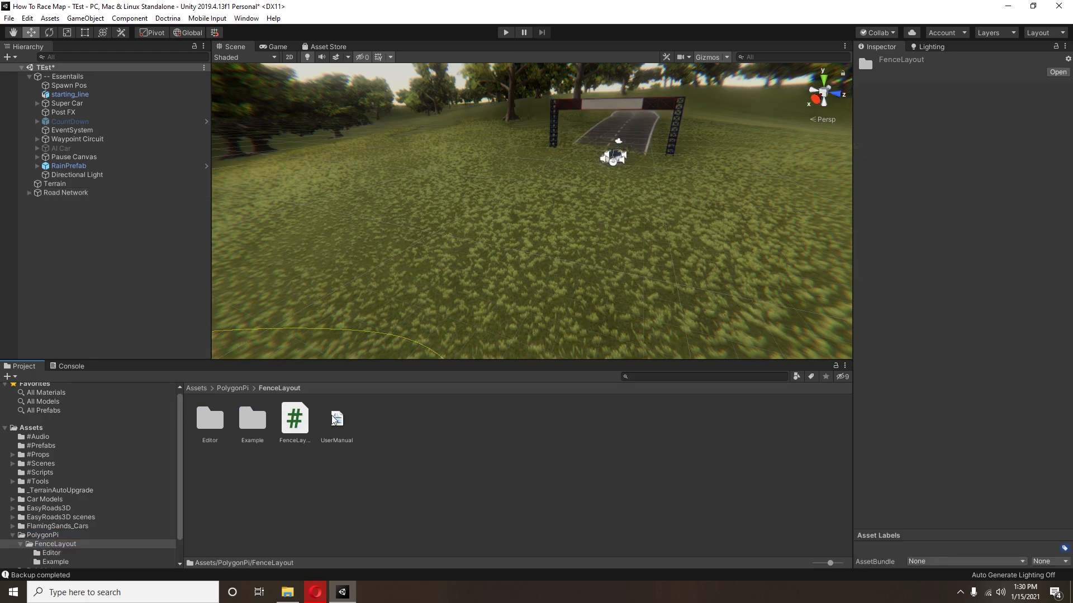
{"action": "left_click", "coordinate": [257, 428]}
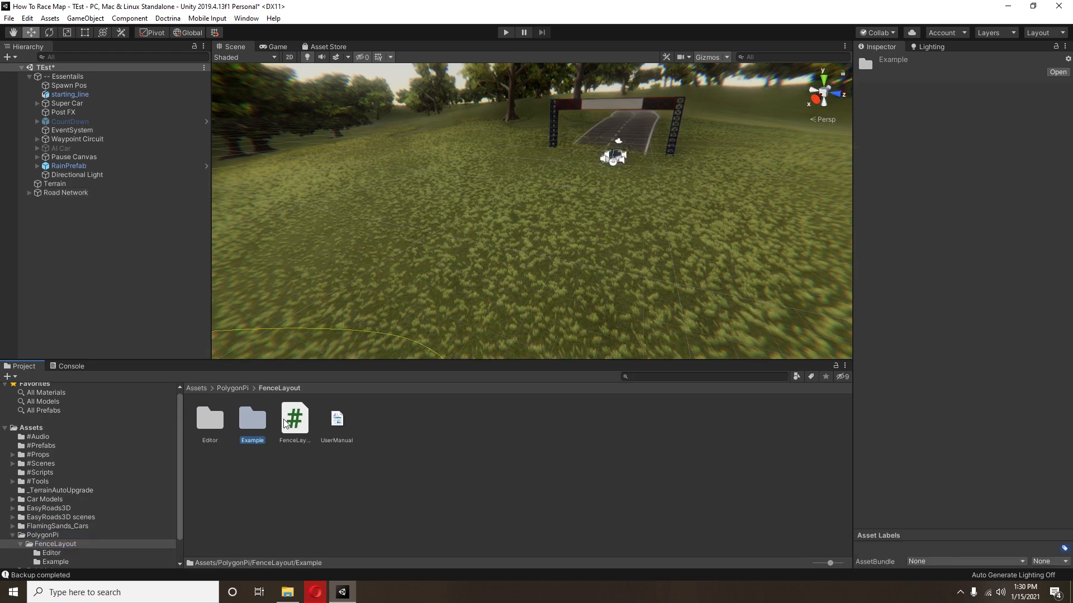
{"action": "double_click", "coordinate": [254, 422]}
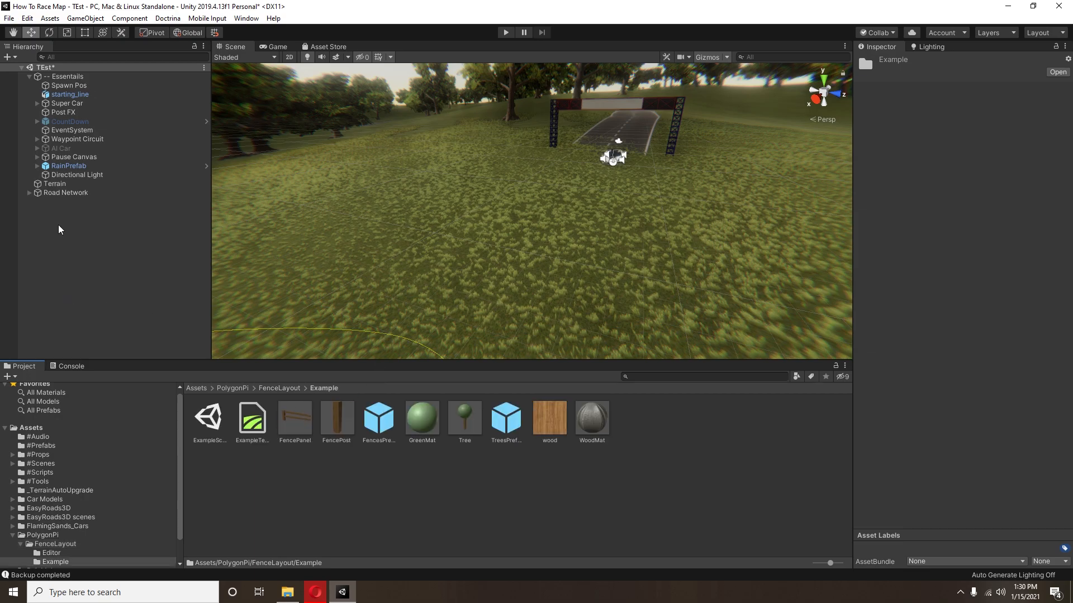
Step: Rebuild the terrain from the Road Network object, accepting the one-time build, and inspect the road around the starting line
{"action": "left_click", "coordinate": [73, 193]}
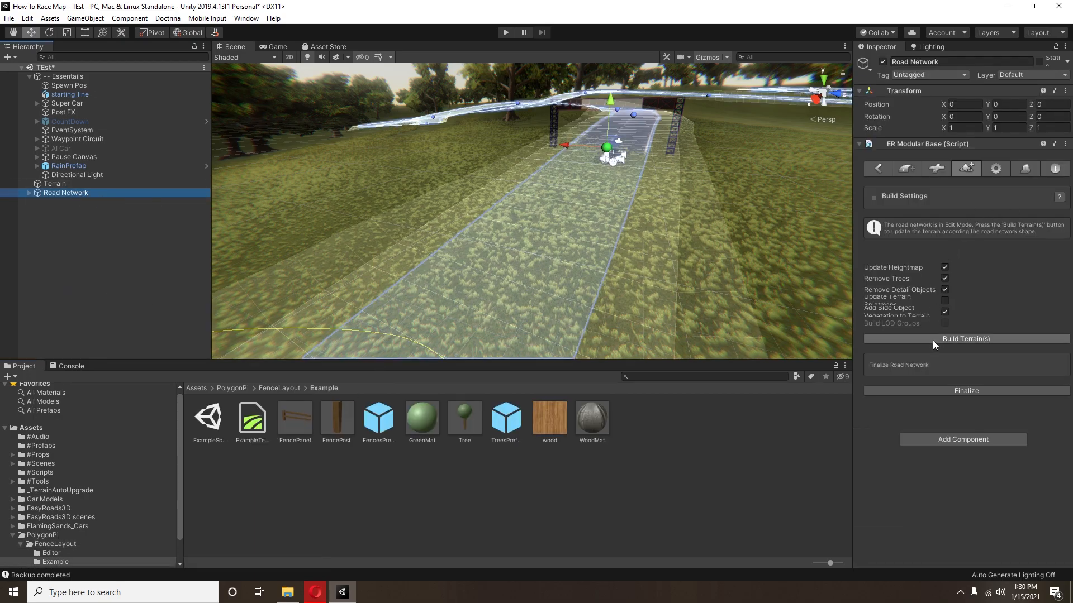
{"action": "left_click", "coordinate": [933, 335]}
{"action": "left_click", "coordinate": [583, 317]}
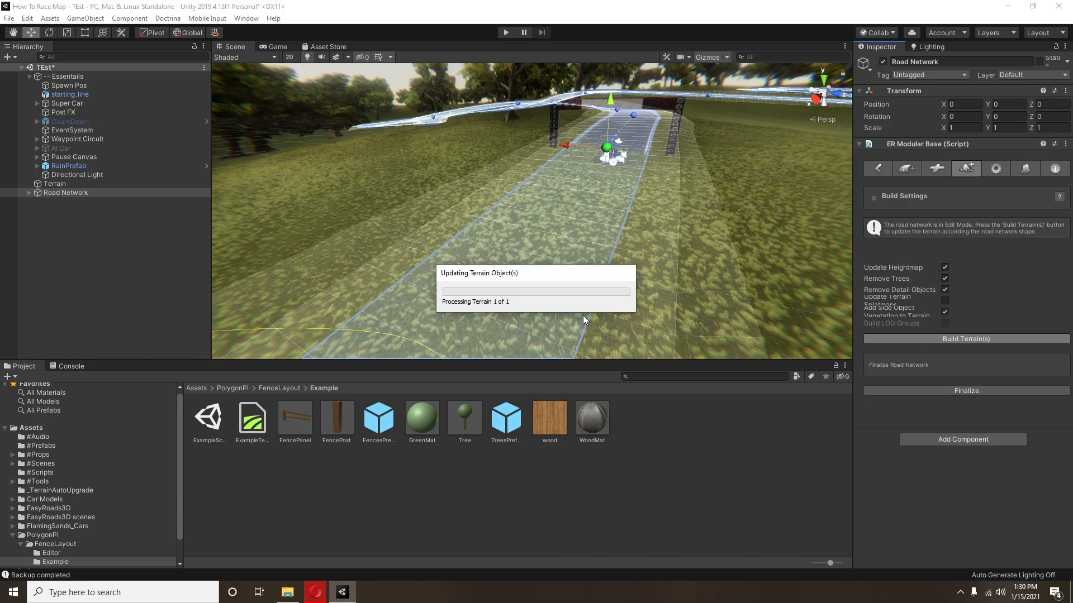
{"action": "right_click_drag", "start_coordinate": [472, 211], "coordinate": [516, 204]}
{"action": "middle_click_drag", "start_coordinate": [567, 205], "coordinate": [411, 255]}
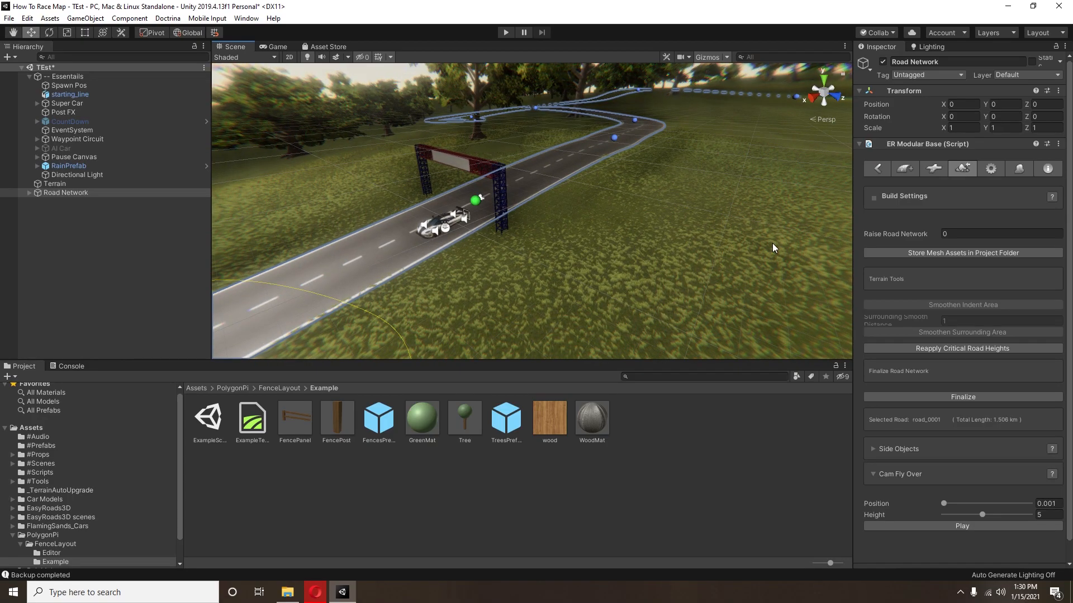
{"action": "right_click_drag", "start_coordinate": [581, 242], "coordinate": [591, 261]}
{"action": "right_click_drag", "start_coordinate": [679, 229], "coordinate": [531, 227]}
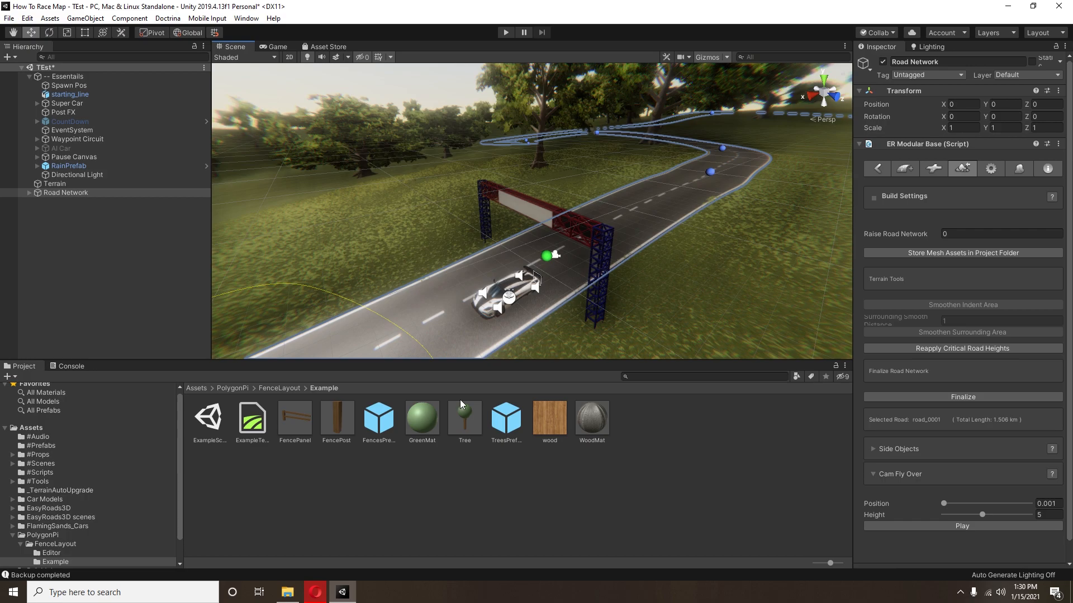
Step: Place the FencesPrefab in the scene beside the road near the starting-line gantry and move it to about X 52.8, Z -227.1
{"action": "left_click", "coordinate": [385, 430]}
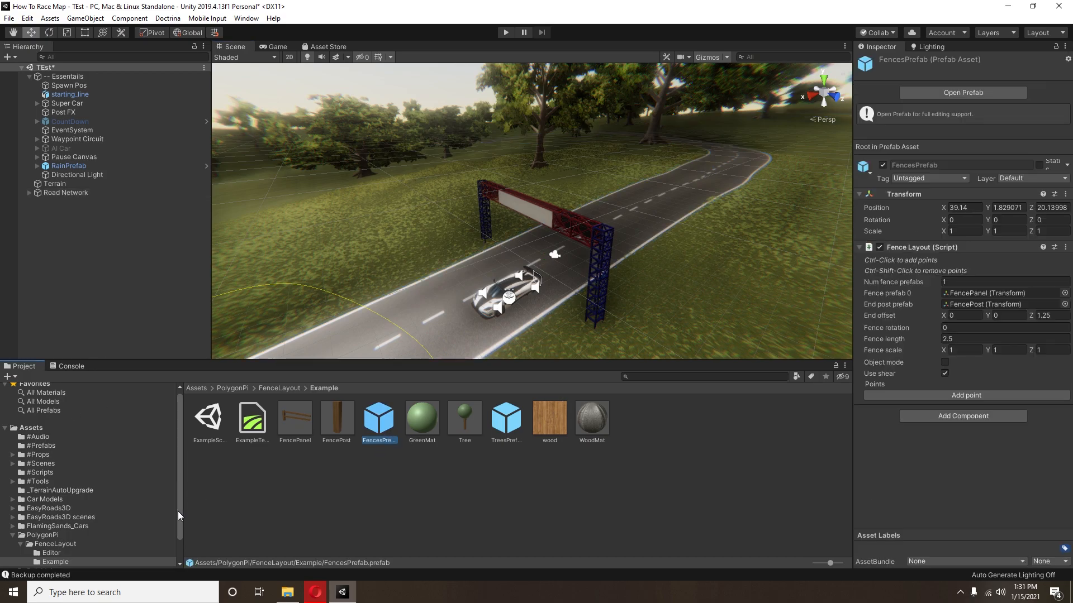
{"action": "right_click_drag", "start_coordinate": [554, 241], "coordinate": [593, 297]}
{"action": "left_click_drag", "start_coordinate": [378, 439], "coordinate": [391, 180]}
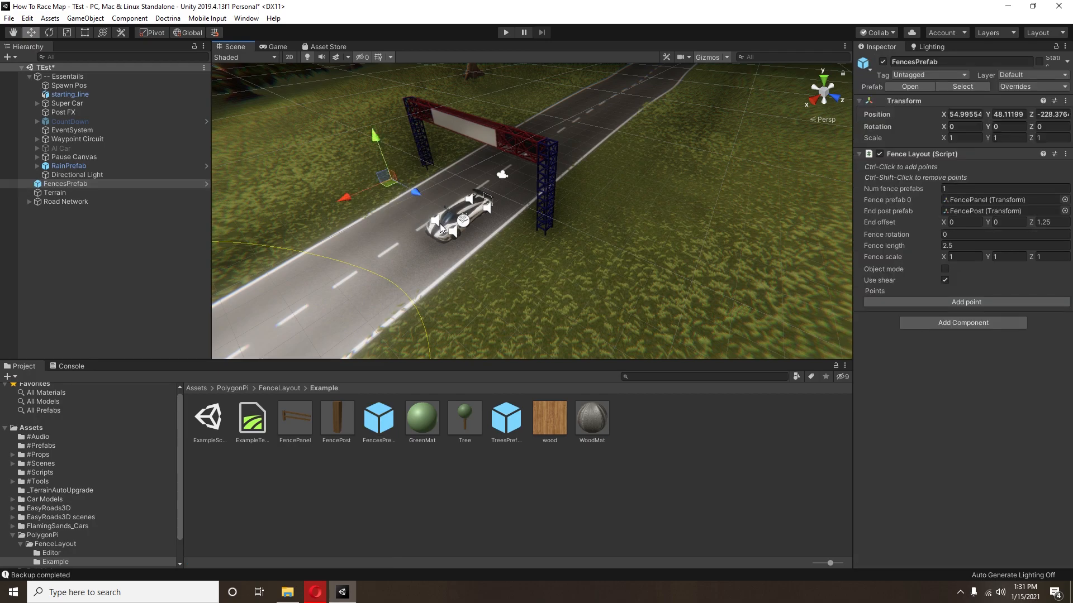
{"action": "key", "text": "f"}
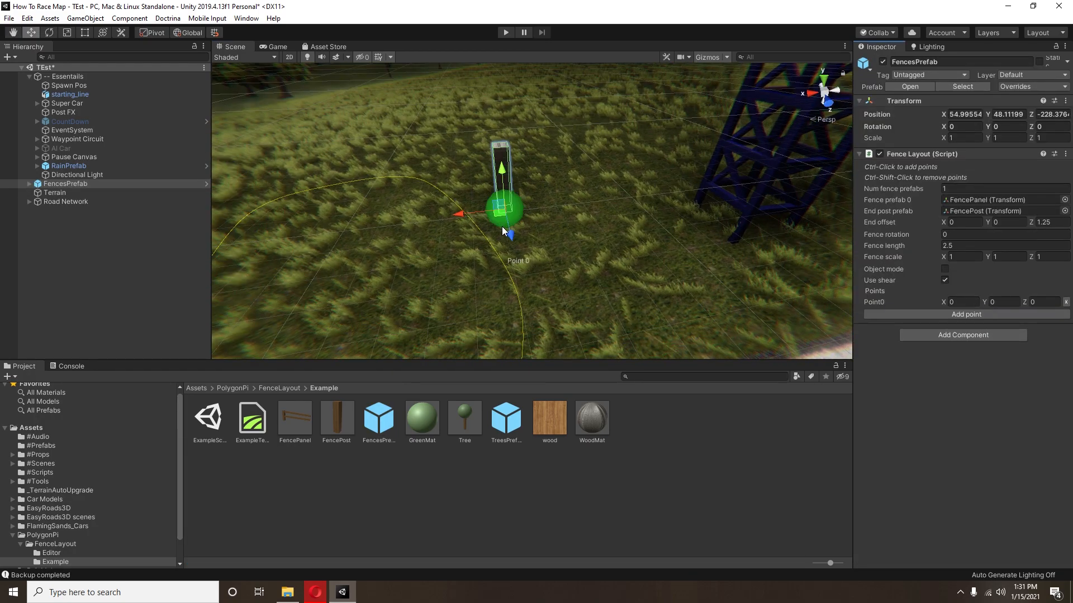
{"action": "left_click_drag", "start_coordinate": [498, 215], "coordinate": [682, 249]}
{"action": "scroll", "coordinate": [680, 254], "scroll_direction": "down", "scroll_amount": 5}
{"action": "middle_click_drag", "start_coordinate": [486, 246], "coordinate": [581, 261]}
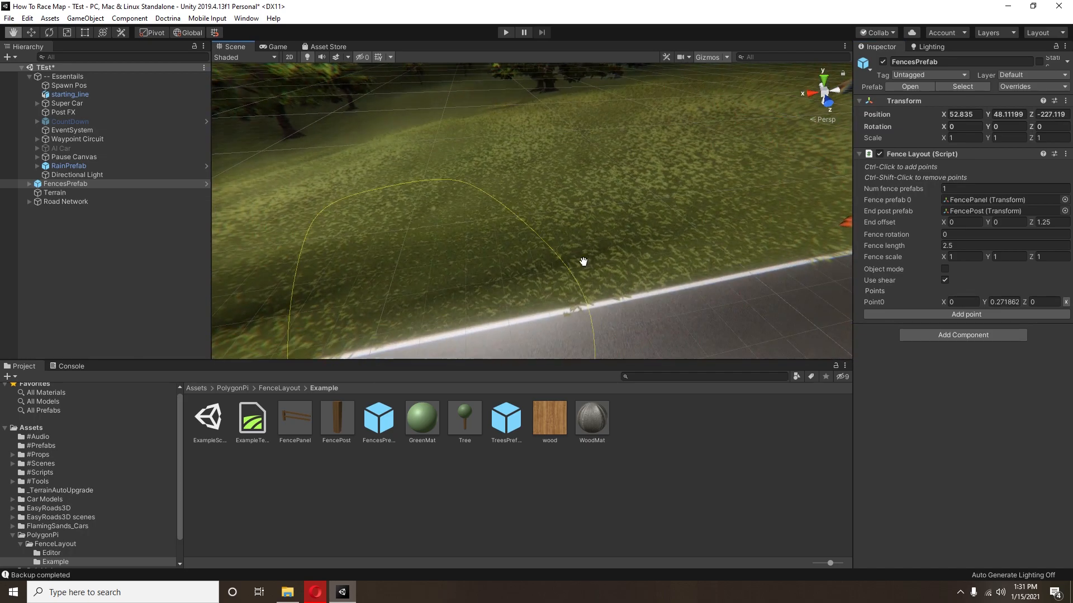
{"action": "scroll", "coordinate": [721, 283], "scroll_direction": "down", "scroll_amount": 5}
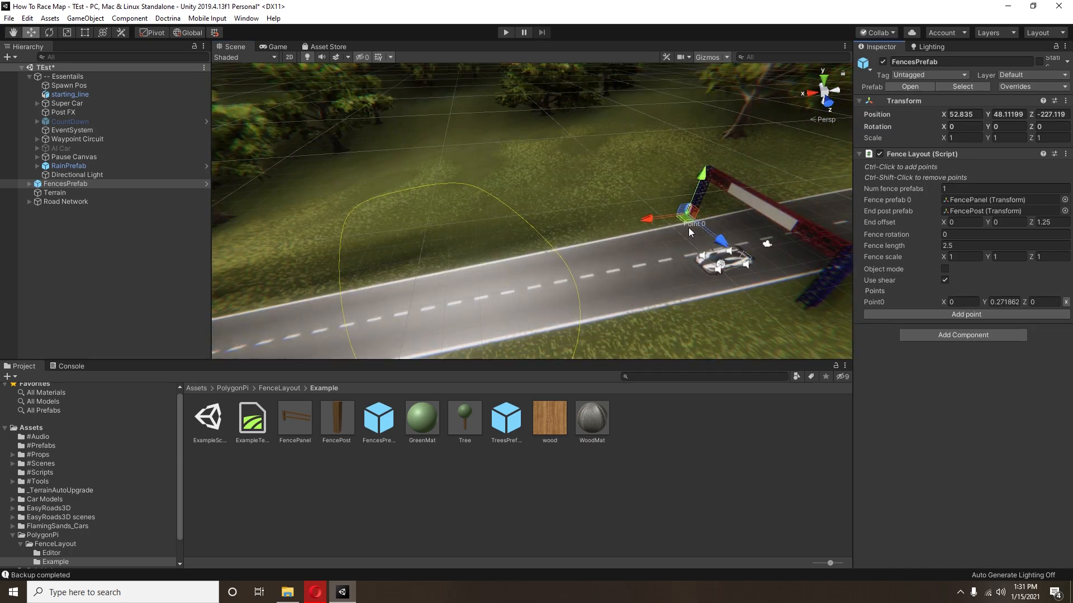
Step: Extend the fence along the road edge with Point1 at about X 45.9 and Point2 at about X 88.2
{"action": "left_click", "coordinate": [919, 315]}
{"action": "left_click_drag", "start_coordinate": [656, 224], "coordinate": [277, 290]}
{"action": "middle_click_drag", "start_coordinate": [277, 307], "coordinate": [1059, 253]}
{"action": "right_click_drag", "start_coordinate": [587, 243], "coordinate": [684, 223]}
{"action": "left_click_drag", "start_coordinate": [395, 340], "coordinate": [396, 343]}
{"action": "middle_click_drag", "start_coordinate": [429, 339], "coordinate": [566, 230]}
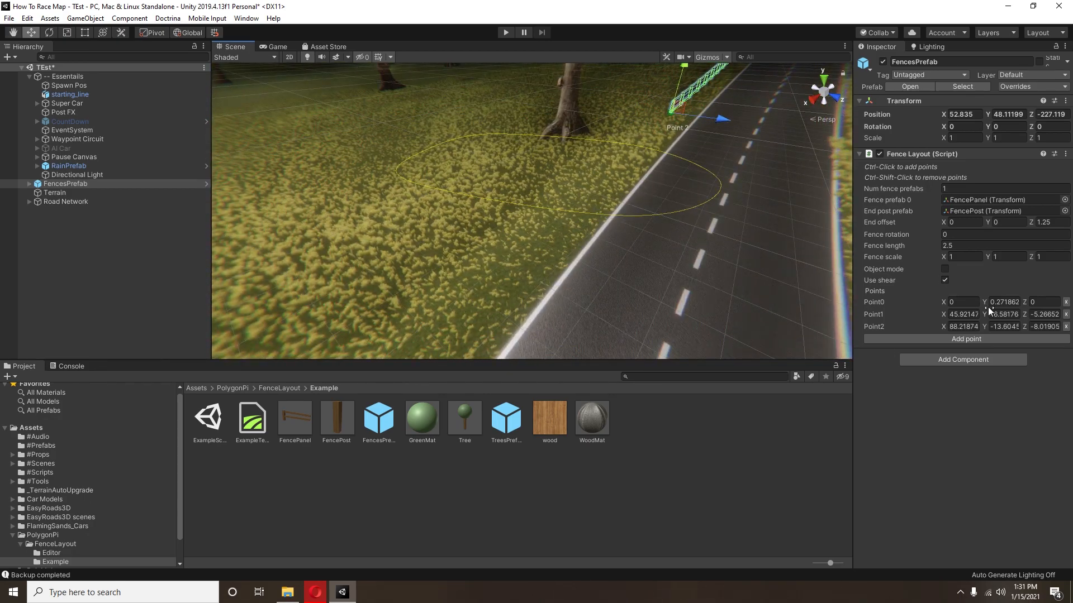
Step: Add Point3 to the fence and shift Point2 and Point3 along the road edge to about X 103.2 and X 129.8
{"action": "left_click", "coordinate": [940, 339]}
{"action": "left_click_drag", "start_coordinate": [655, 139], "coordinate": [652, 199]}
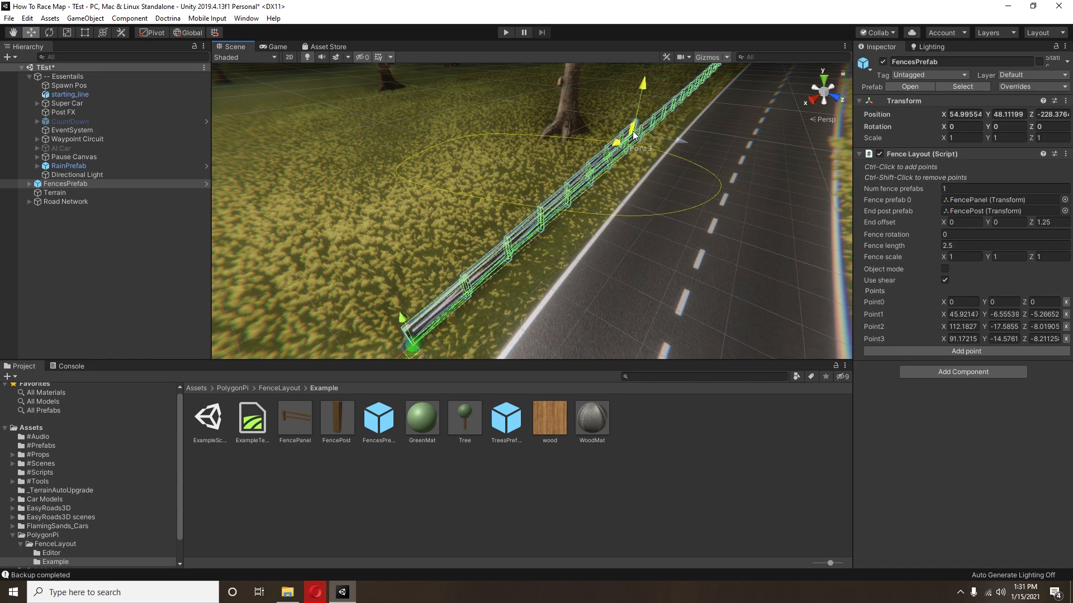
{"action": "left_click_drag", "start_coordinate": [439, 289], "coordinate": [394, 339]}
{"action": "scroll", "coordinate": [571, 229], "scroll_direction": "down", "scroll_amount": 5}
{"action": "middle_click_drag", "start_coordinate": [569, 230], "coordinate": [626, 202]}
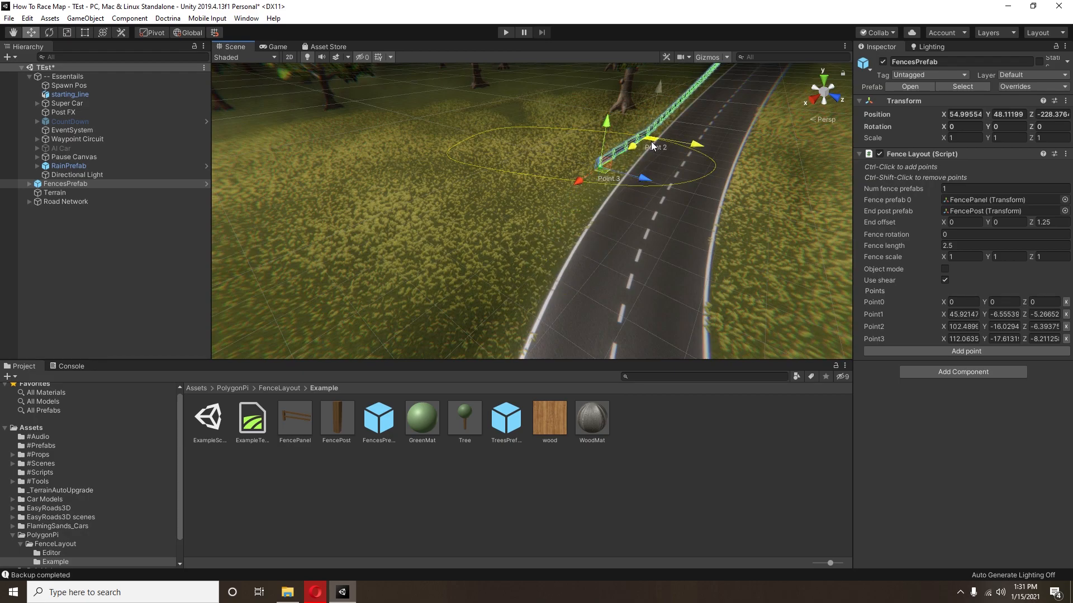
{"action": "left_click_drag", "start_coordinate": [609, 166], "coordinate": [587, 186]}
{"action": "left_click_drag", "start_coordinate": [500, 312], "coordinate": [507, 308]}
{"action": "middle_click_drag", "start_coordinate": [532, 304], "coordinate": [560, 258]}
{"action": "right_click_drag", "start_coordinate": [560, 259], "coordinate": [677, 219]}
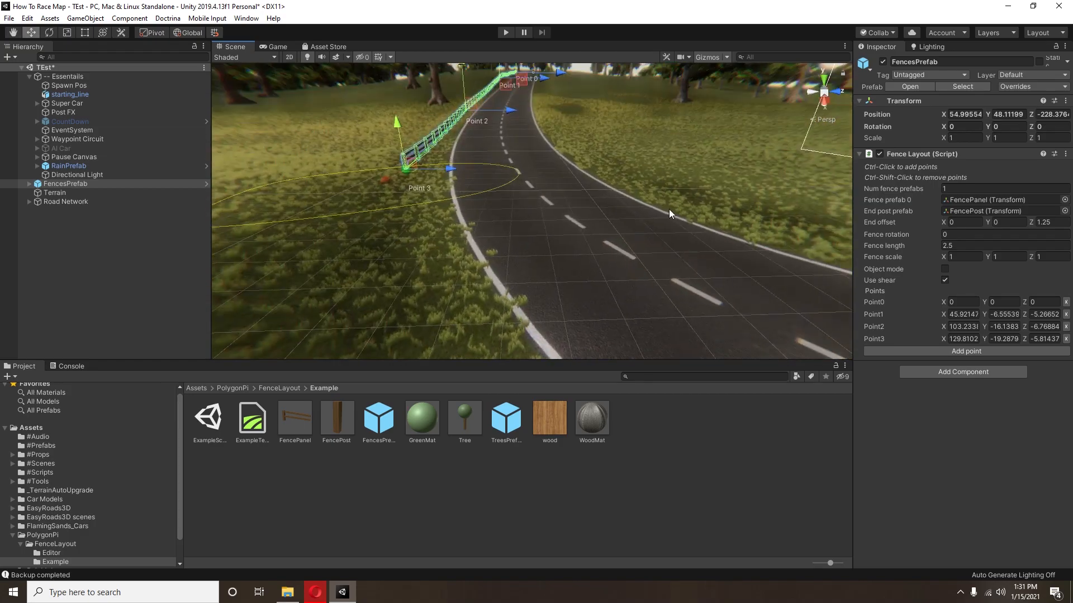
Step: Add Point4 at about X 142.7 and Point5 at about X 154.6, leading the fence around the outside of the bend
{"action": "left_click", "coordinate": [903, 353]}
{"action": "left_click_drag", "start_coordinate": [390, 192], "coordinate": [444, 365]}
{"action": "scroll", "coordinate": [540, 304], "scroll_direction": "down", "scroll_amount": 4}
{"action": "middle_click_drag", "start_coordinate": [541, 303], "coordinate": [505, 263]}
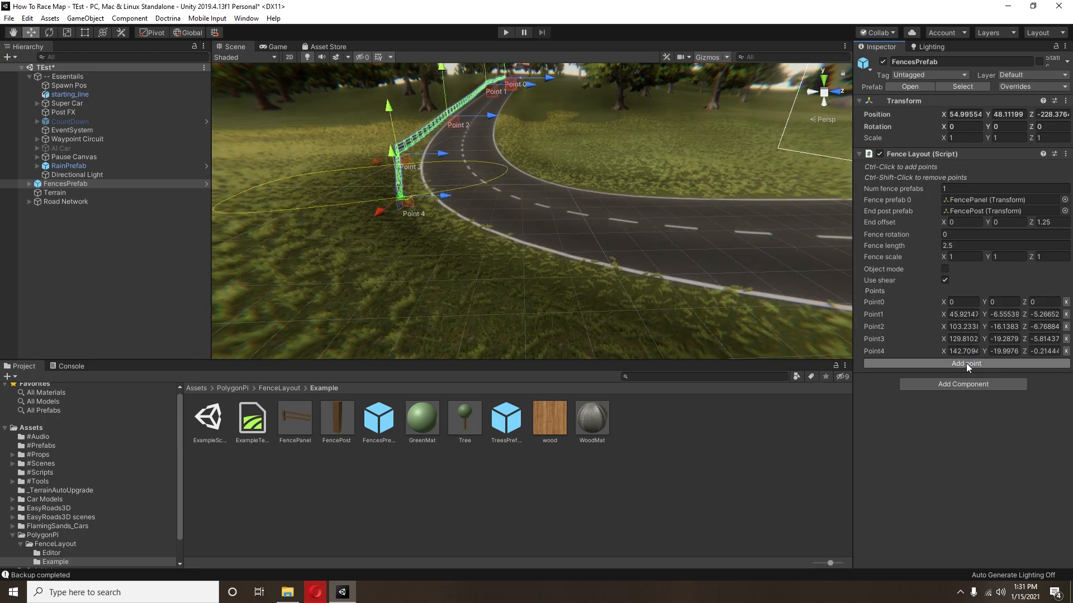
{"action": "left_click", "coordinate": [967, 364]}
{"action": "left_click_drag", "start_coordinate": [408, 218], "coordinate": [579, 319]}
Step: Add Point6 to the fence and place it further around the bend at about X 158.5, Z 18.2
{"action": "left_click", "coordinate": [966, 375]}
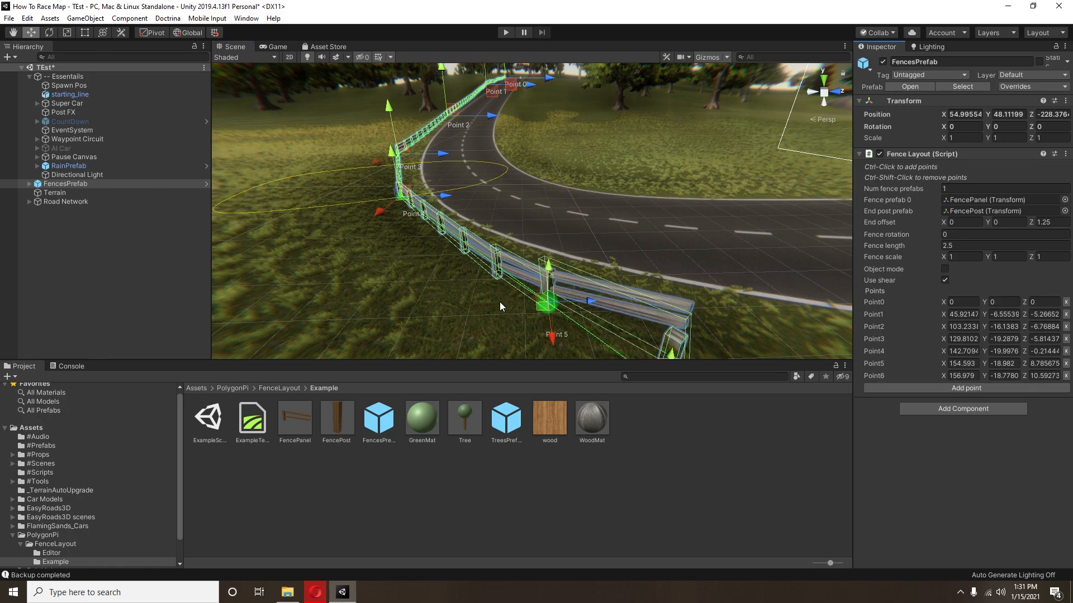
{"action": "scroll", "coordinate": [490, 277], "scroll_direction": "down", "scroll_amount": 3}
{"action": "middle_click_drag", "start_coordinate": [670, 274], "coordinate": [553, 294]}
{"action": "left_click_drag", "start_coordinate": [374, 344], "coordinate": [544, 366]}
{"action": "scroll", "coordinate": [555, 354], "scroll_direction": "down", "scroll_amount": 2}
{"action": "middle_click_drag", "start_coordinate": [554, 354], "coordinate": [552, 334]}
{"action": "scroll", "coordinate": [552, 333], "scroll_direction": "up", "scroll_amount": 3}
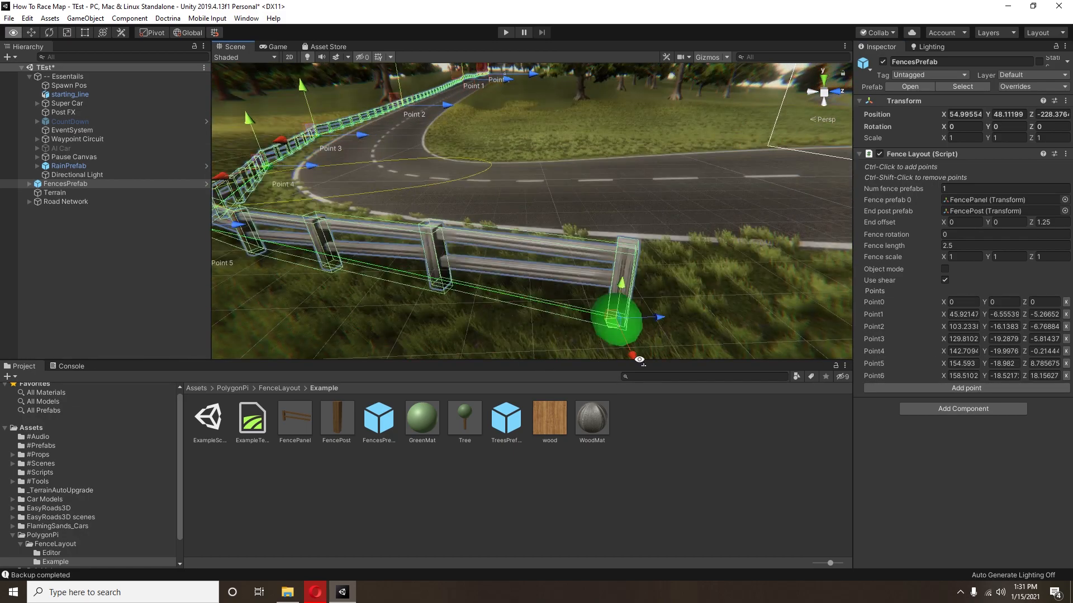
{"action": "right_click_drag", "start_coordinate": [632, 353], "coordinate": [582, 298]}
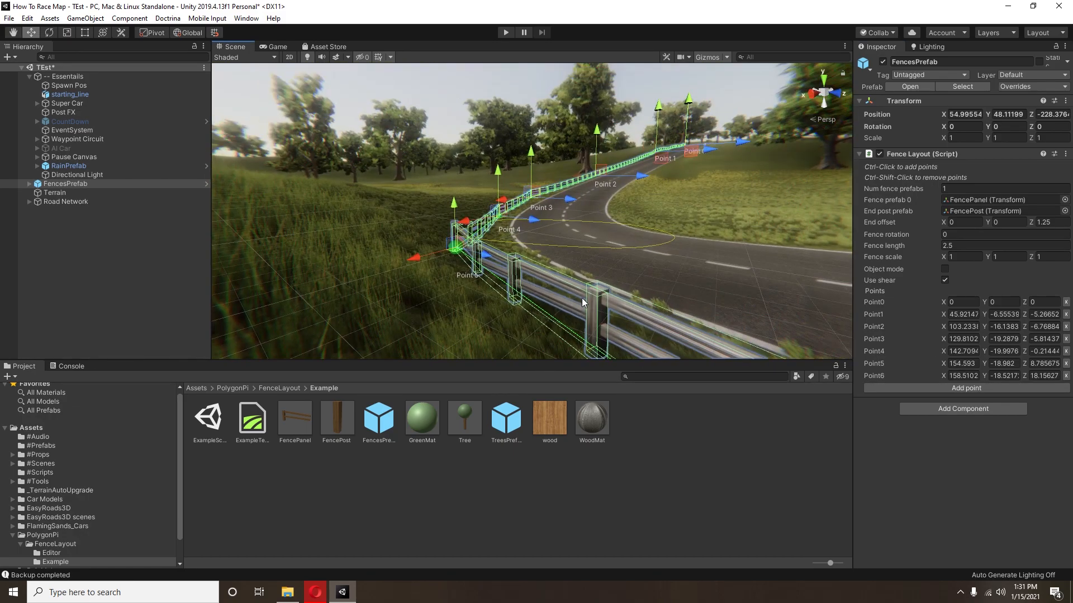
Step: Locate the FencePanel asset assigned as Fence prefab 0 and look over the fence along the bend
{"action": "left_click", "coordinate": [978, 201]}
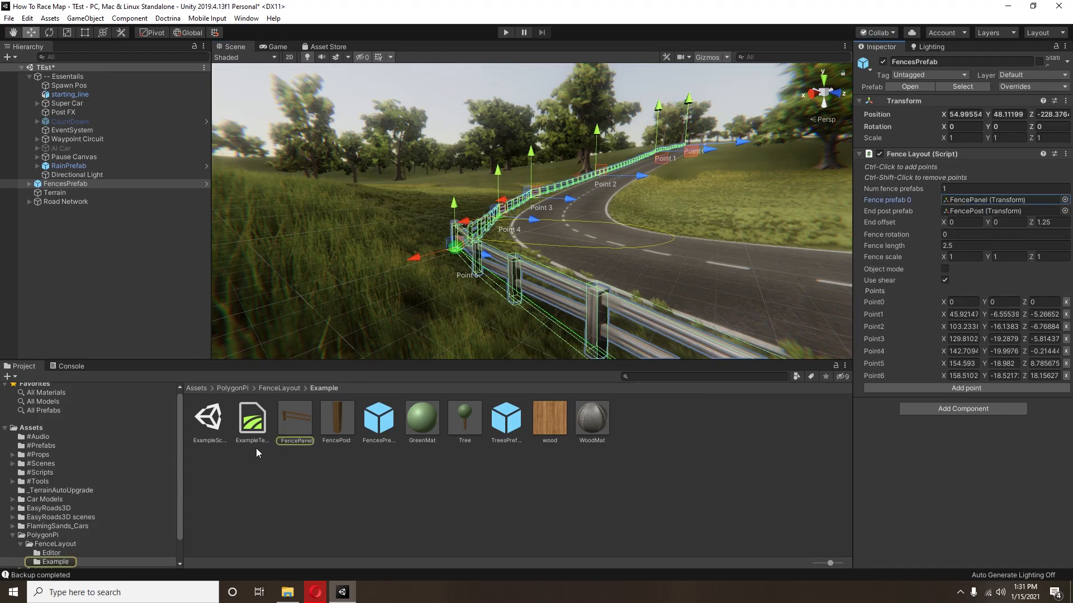
{"action": "right_click_drag", "start_coordinate": [470, 251], "coordinate": [600, 320]}
{"action": "middle_click_drag", "start_coordinate": [620, 296], "coordinate": [570, 349]}
{"action": "right_click_drag", "start_coordinate": [761, 346], "coordinate": [685, 355]}
{"action": "middle_click_drag", "start_coordinate": [733, 354], "coordinate": [703, 300]}
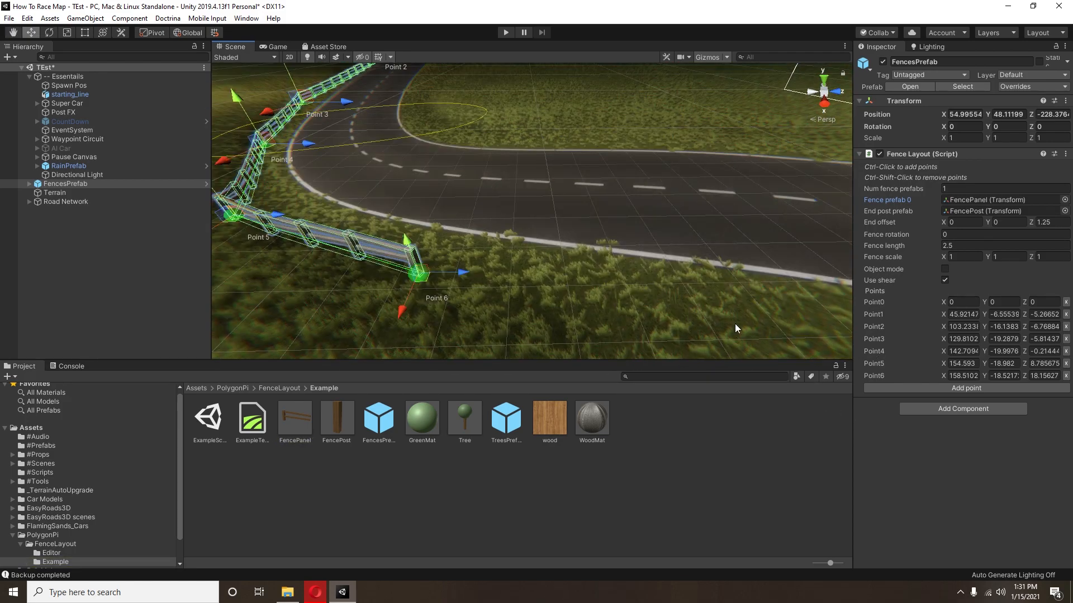
Step: Try to extend the fence with Point7 further around the bend, and undo the fence
{"action": "left_click", "coordinate": [927, 389]}
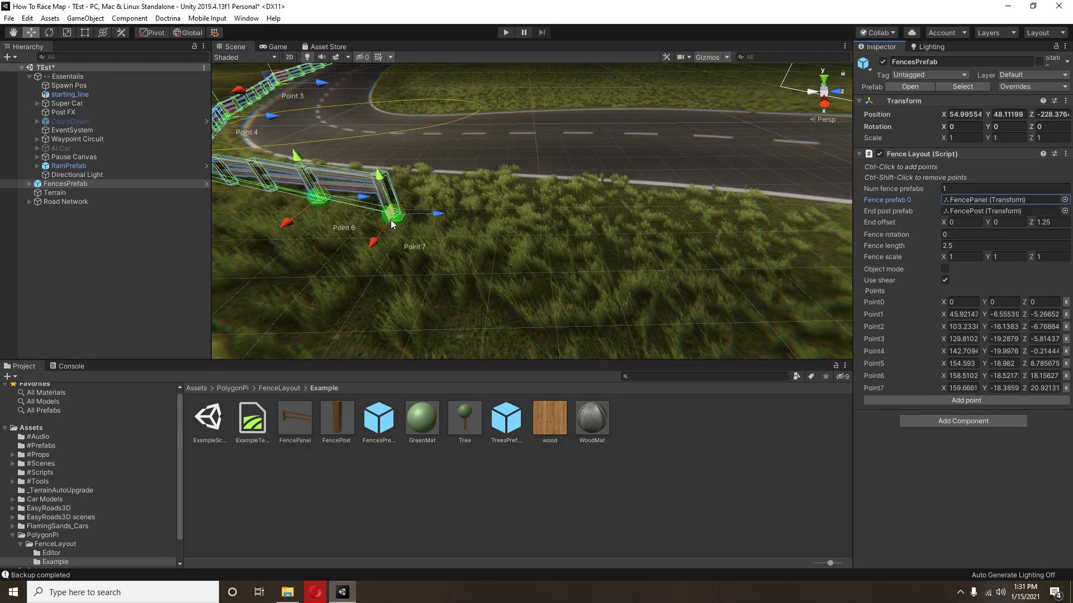
{"action": "left_click_drag", "start_coordinate": [427, 230], "coordinate": [414, 191]}
{"action": "key", "text": "ctrl+z"}
{"action": "right_click_drag", "start_coordinate": [413, 188], "coordinate": [442, 141]}
Step: Place a new FencesPrefab beside the starting-line gantry and add its first point
{"action": "right_click_drag", "start_coordinate": [668, 146], "coordinate": [545, 220]}
{"action": "scroll", "coordinate": [545, 219], "scroll_direction": "up", "scroll_amount": 5}
{"action": "middle_click_drag", "start_coordinate": [501, 202], "coordinate": [675, 280]}
{"action": "right_click_drag", "start_coordinate": [675, 280], "coordinate": [563, 240]}
{"action": "middle_click_drag", "start_coordinate": [562, 239], "coordinate": [369, 303]}
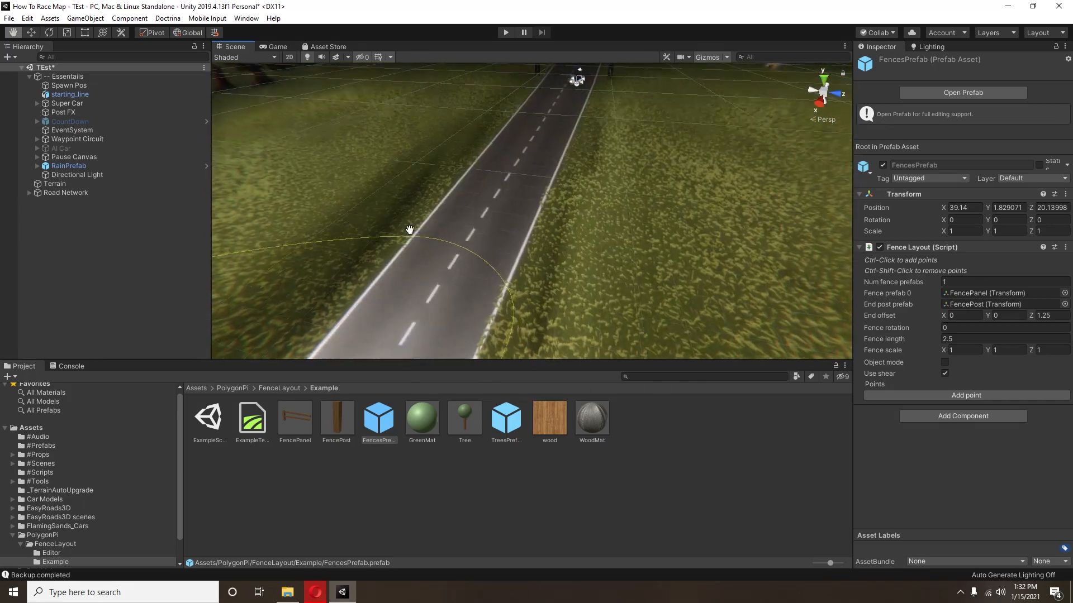
{"action": "scroll", "coordinate": [586, 252], "scroll_direction": "up", "scroll_amount": 4}
{"action": "right_click_drag", "start_coordinate": [595, 252], "coordinate": [508, 245]}
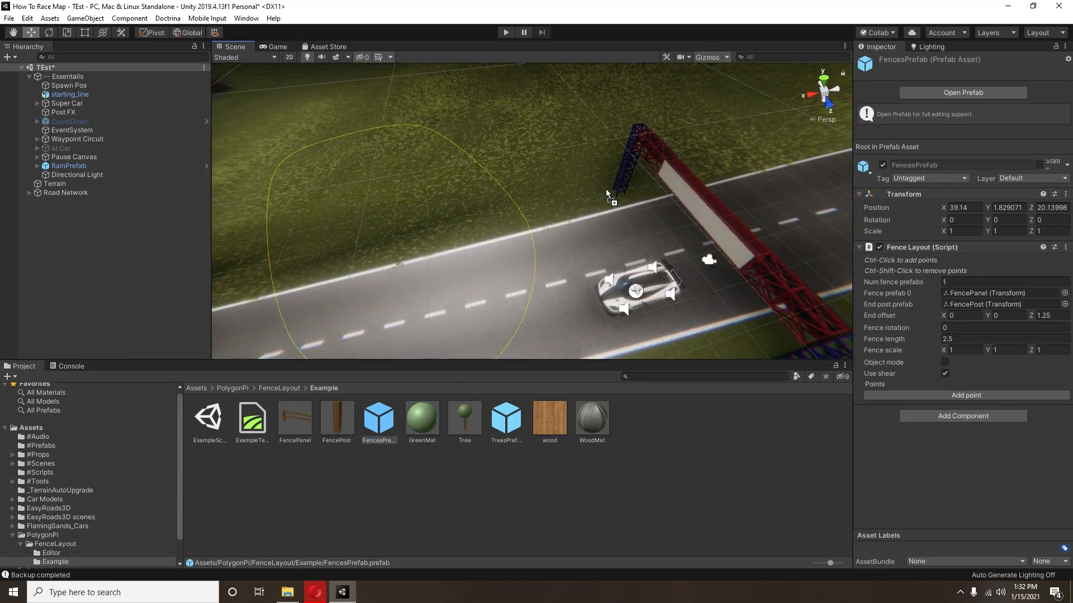
{"action": "left_click_drag", "start_coordinate": [606, 192], "coordinate": [579, 204]}
{"action": "left_click", "coordinate": [955, 304]}
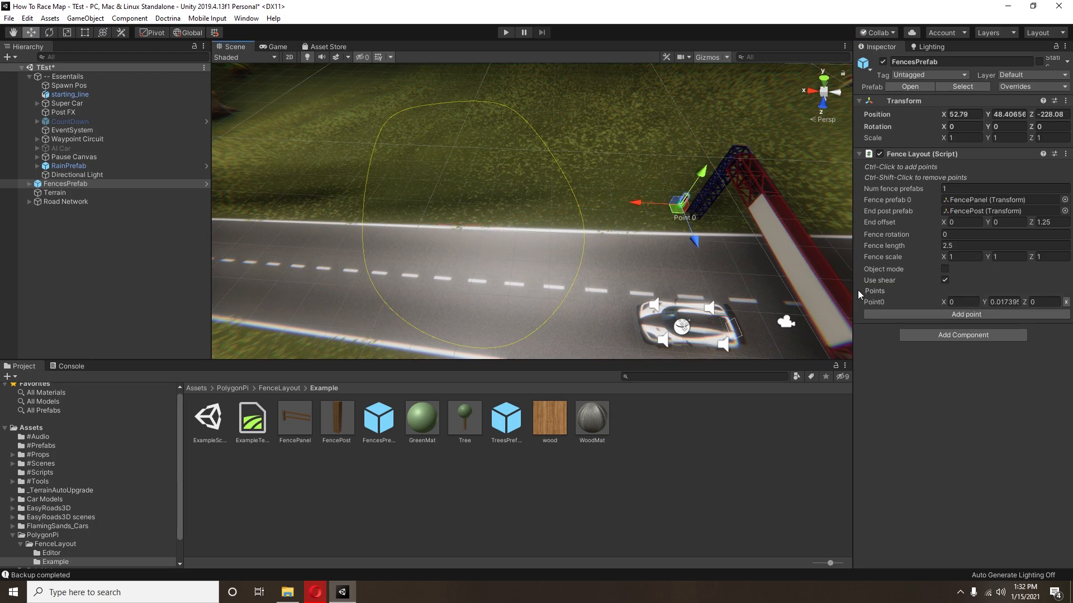
Step: Extend the fence along the road edge with Point1 at about X 22 and Point2 at about X 53.6
{"action": "left_click", "coordinate": [894, 316]}
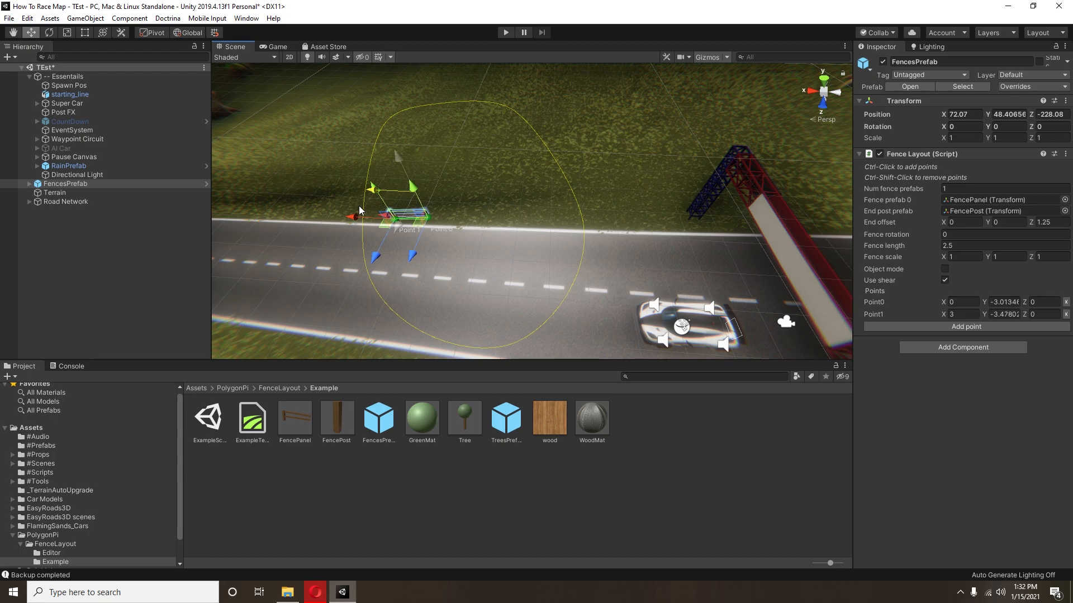
{"action": "left_click_drag", "start_coordinate": [576, 217], "coordinate": [401, 210]}
{"action": "middle_click_drag", "start_coordinate": [401, 210], "coordinate": [826, 244]}
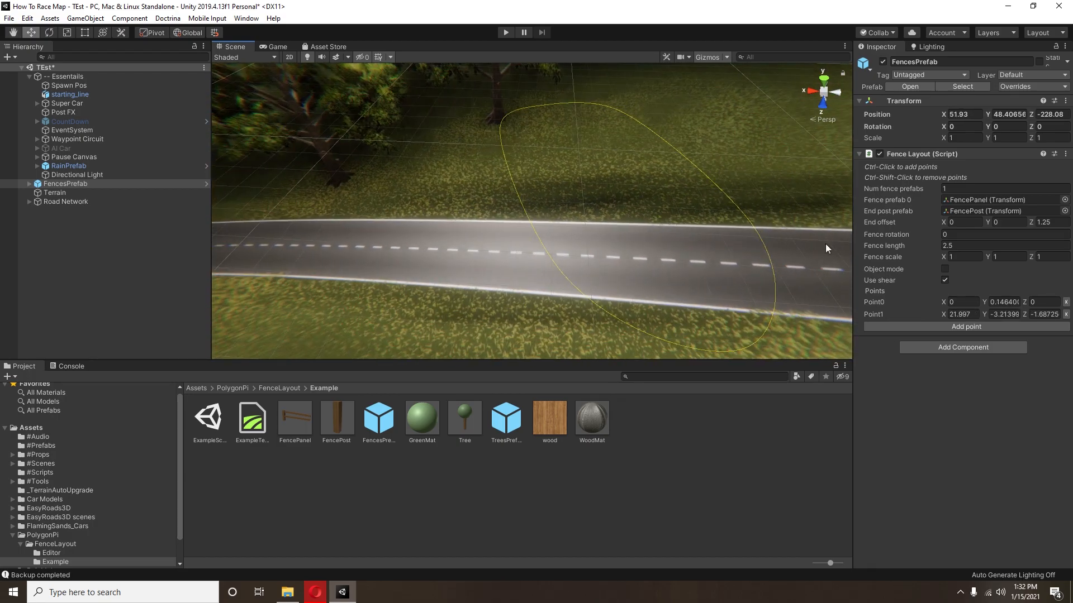
{"action": "left_click", "coordinate": [962, 329]}
{"action": "right_click_drag", "start_coordinate": [279, 208], "coordinate": [519, 167]}
{"action": "left_click_drag", "start_coordinate": [568, 119], "coordinate": [434, 238]}
{"action": "middle_click_drag", "start_coordinate": [434, 238], "coordinate": [626, 156]}
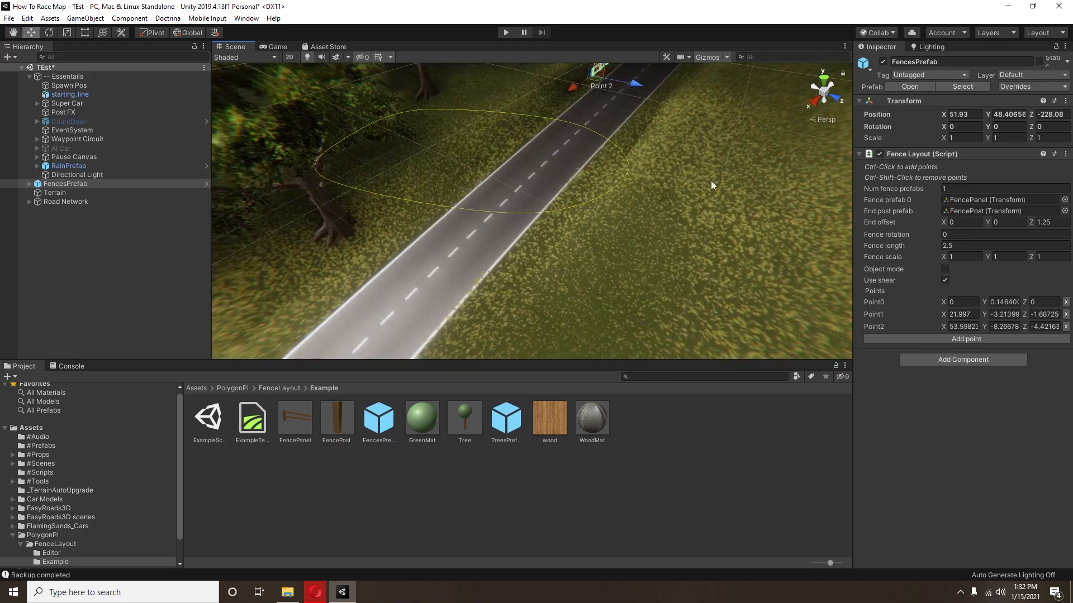
Step: Add Point3 through Point8 to carry the fence around the outside of the bend, ending at about X 169.4, Z 64.5
{"action": "left_click", "coordinate": [588, 89], "text": "ctrl"}
{"action": "middle_click_drag", "start_coordinate": [308, 325], "coordinate": [503, 162]}
{"action": "left_click", "coordinate": [511, 132], "text": "ctrl"}
{"action": "left_click", "coordinate": [519, 221], "text": "ctrl"}
{"action": "right_click_drag", "start_coordinate": [447, 190], "coordinate": [614, 234]}
{"action": "left_click_drag", "start_coordinate": [609, 251], "coordinate": [384, 186]}
{"action": "left_click", "coordinate": [544, 195], "text": "ctrl"}
{"action": "left_click_drag", "start_coordinate": [511, 198], "coordinate": [408, 160]}
{"action": "right_click_drag", "start_coordinate": [408, 159], "coordinate": [481, 156]}
{"action": "left_click", "coordinate": [481, 156], "text": "ctrl"}
{"action": "left_click_drag", "start_coordinate": [506, 165], "coordinate": [619, 222]}
{"action": "left_click", "coordinate": [930, 402]}
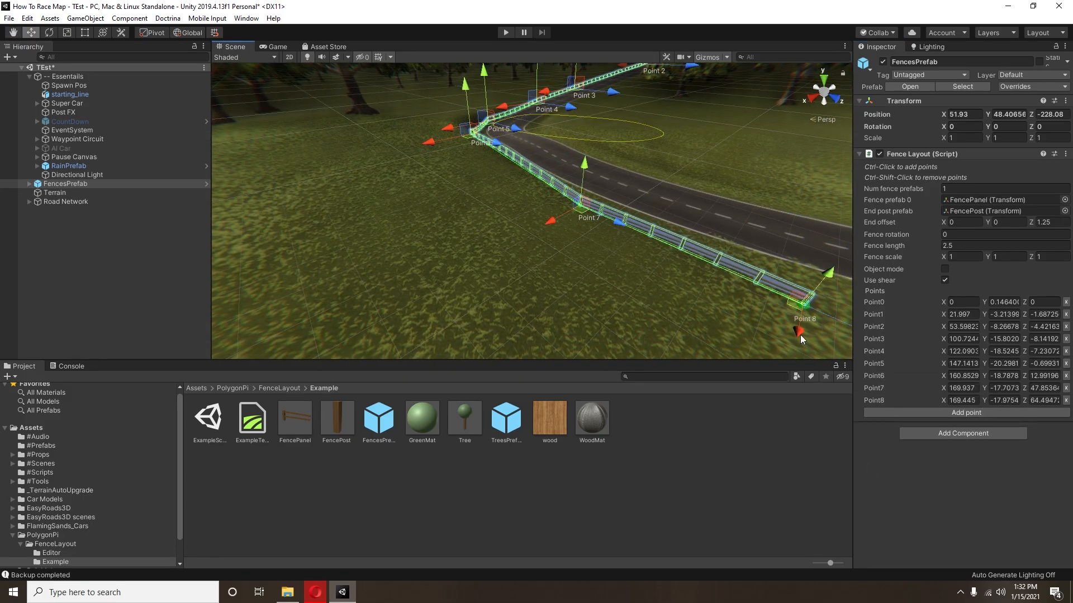
Step: Search the project assets for "ware" and place the warehouse building on the grass outside the bend, at about X 230.3, Y 23.5, Z -149.1
{"action": "left_click", "coordinate": [663, 376]}
{"action": "type", "text": "ware"}
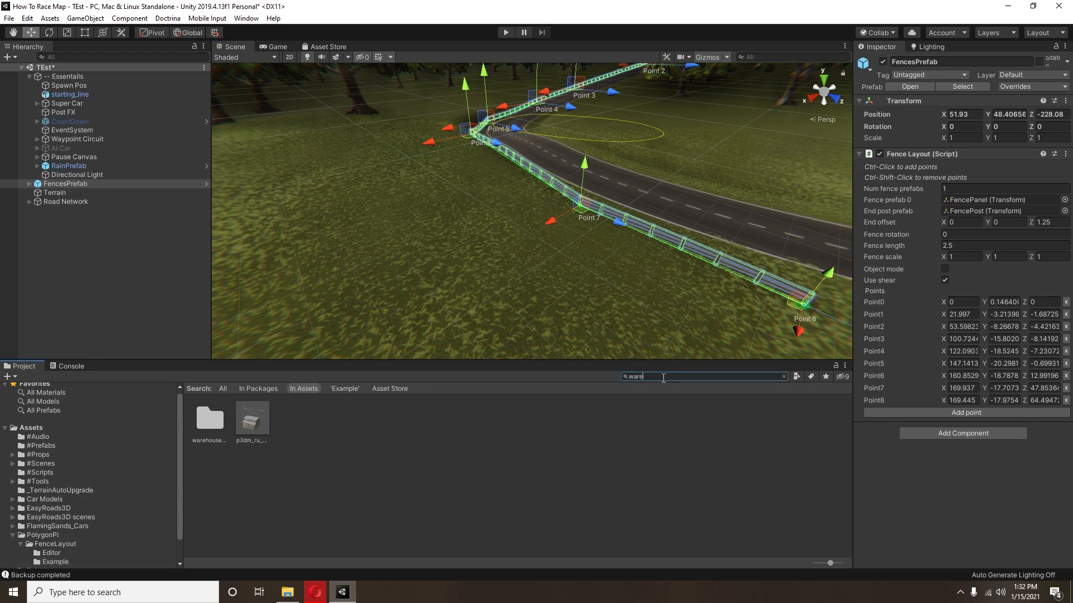
{"action": "left_click_drag", "start_coordinate": [252, 420], "coordinate": [596, 248]}
{"action": "key", "text": "f"}
{"action": "key", "text": "d"}
{"action": "right_click_drag", "start_coordinate": [595, 244], "coordinate": [530, 233]}
{"action": "left_click_drag", "start_coordinate": [420, 184], "coordinate": [415, 287]}
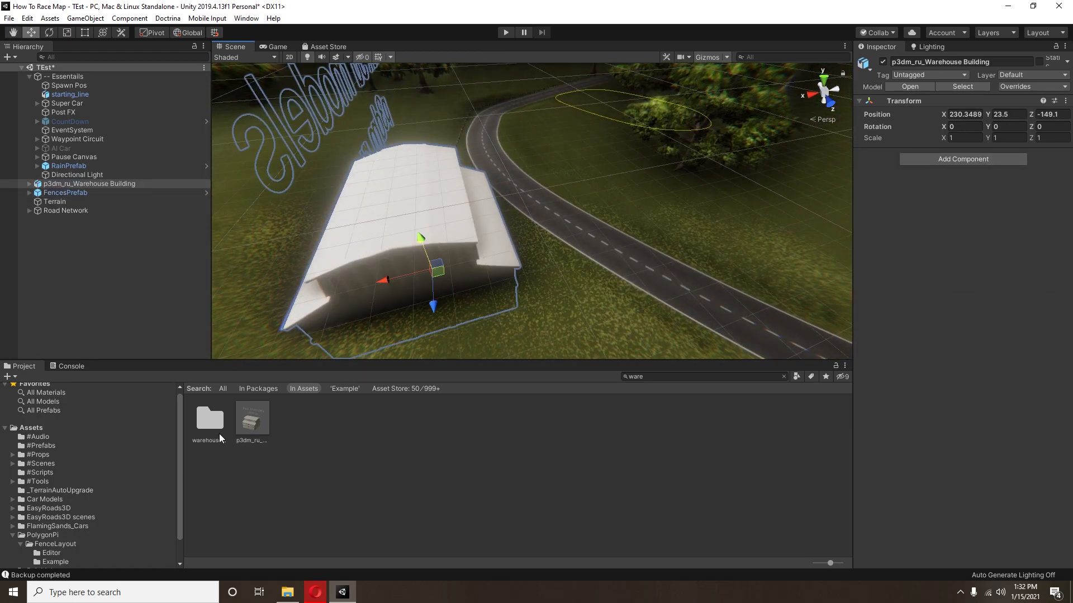
Step: Apply the afjb8-i1v55 material from the warehouse-building Materials folder to the warehouse
{"action": "double_click", "coordinate": [217, 435]}
{"action": "double_click", "coordinate": [221, 422]}
{"action": "left_click_drag", "start_coordinate": [222, 421], "coordinate": [429, 200]}
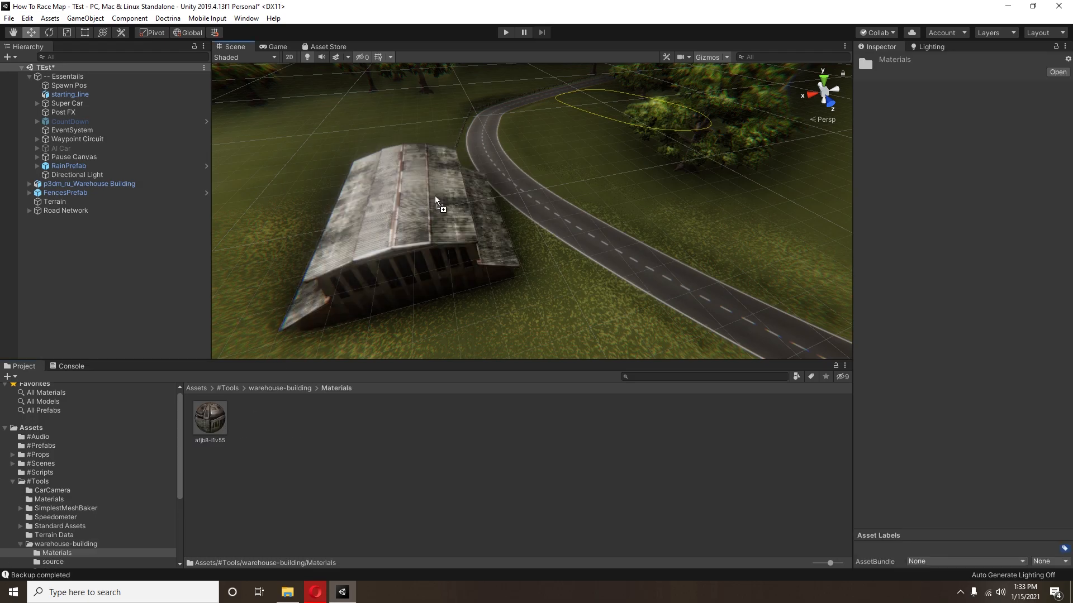
Step: Try Bake Meshes on the warehouse's DrawCall_0099 object, and undo the bake
{"action": "left_click", "coordinate": [423, 236]}
{"action": "left_click", "coordinate": [29, 184]}
{"action": "right_click", "coordinate": [50, 192]}
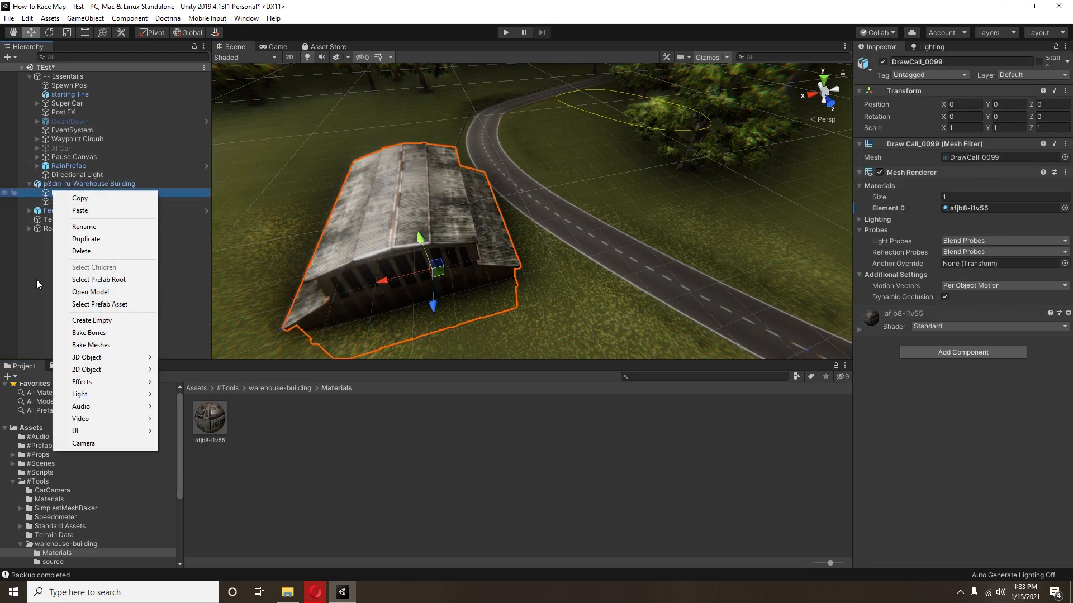
{"action": "left_click", "coordinate": [79, 346]}
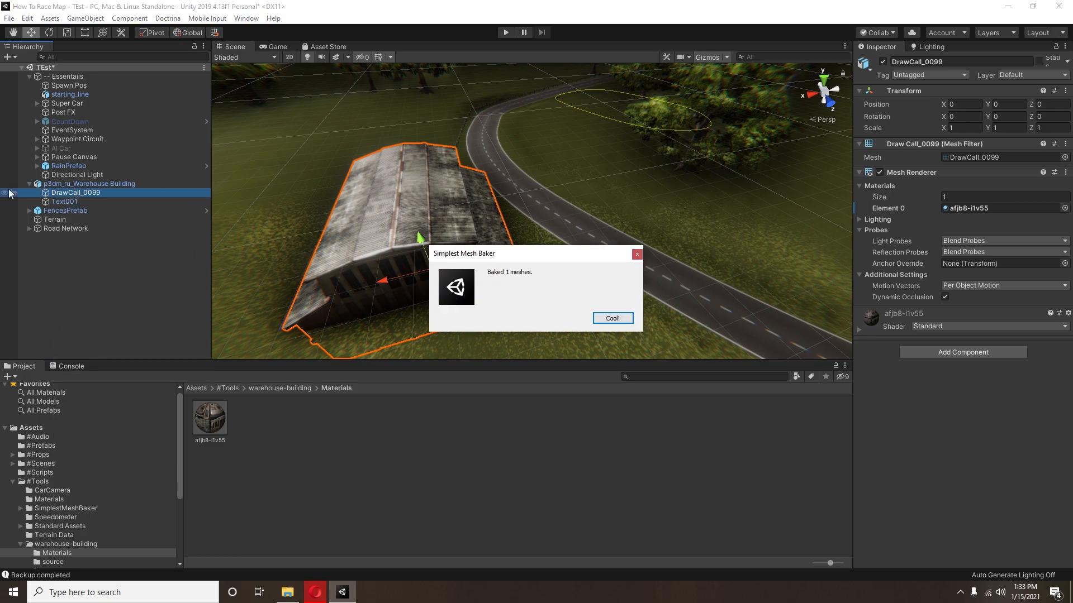
{"action": "left_click", "coordinate": [613, 318]}
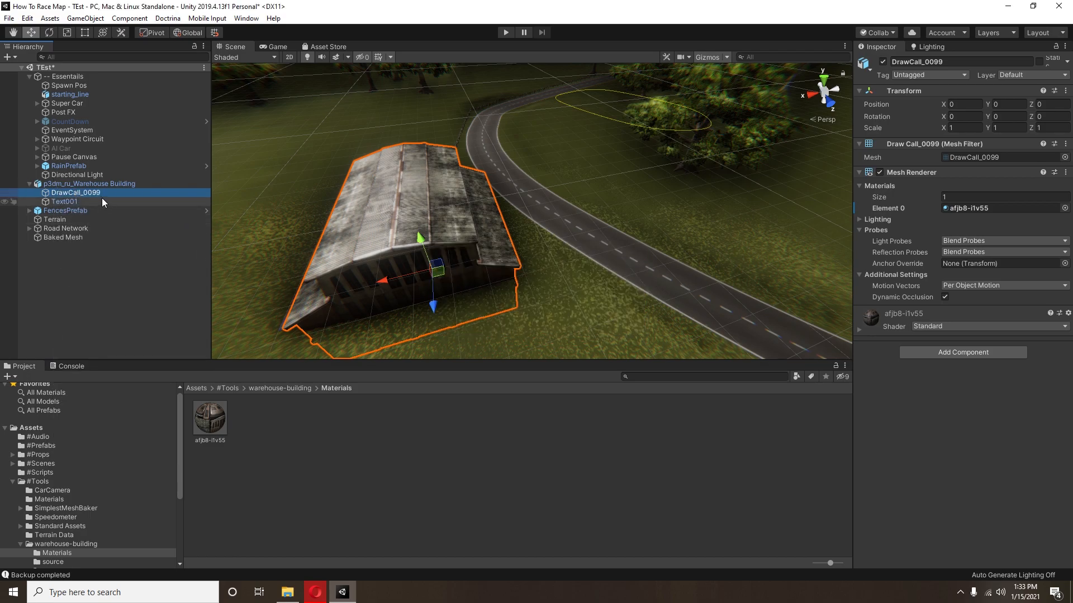
{"action": "key", "text": "ctrl+z"}
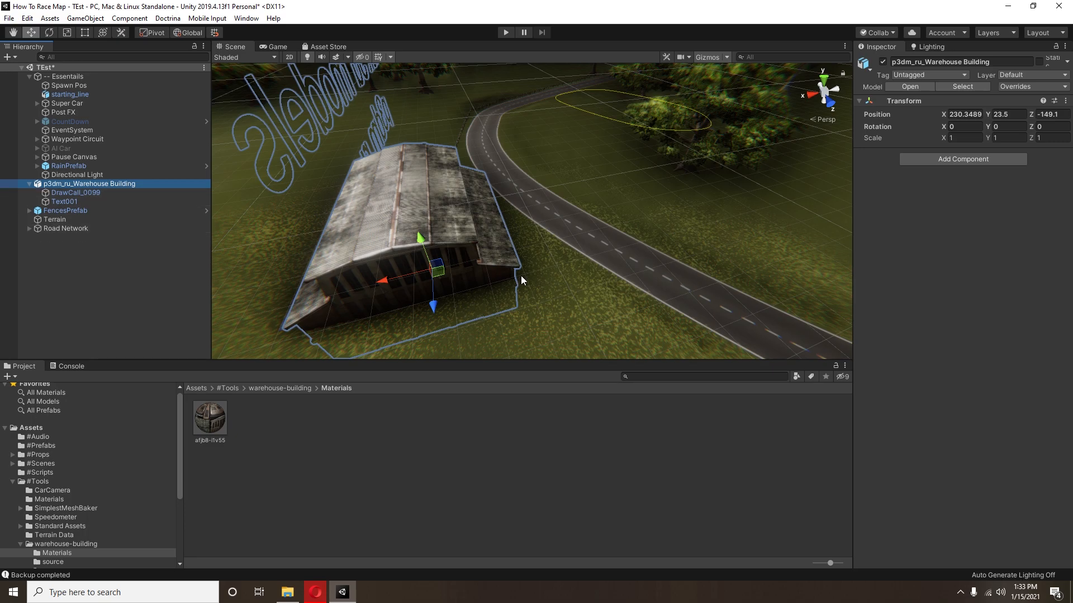
Step: Raise the warehouse building out of the ground to a Y position of about 30.37
{"action": "right_click_drag", "start_coordinate": [516, 277], "coordinate": [514, 263]}
{"action": "middle_click_drag", "start_coordinate": [515, 262], "coordinate": [509, 238]}
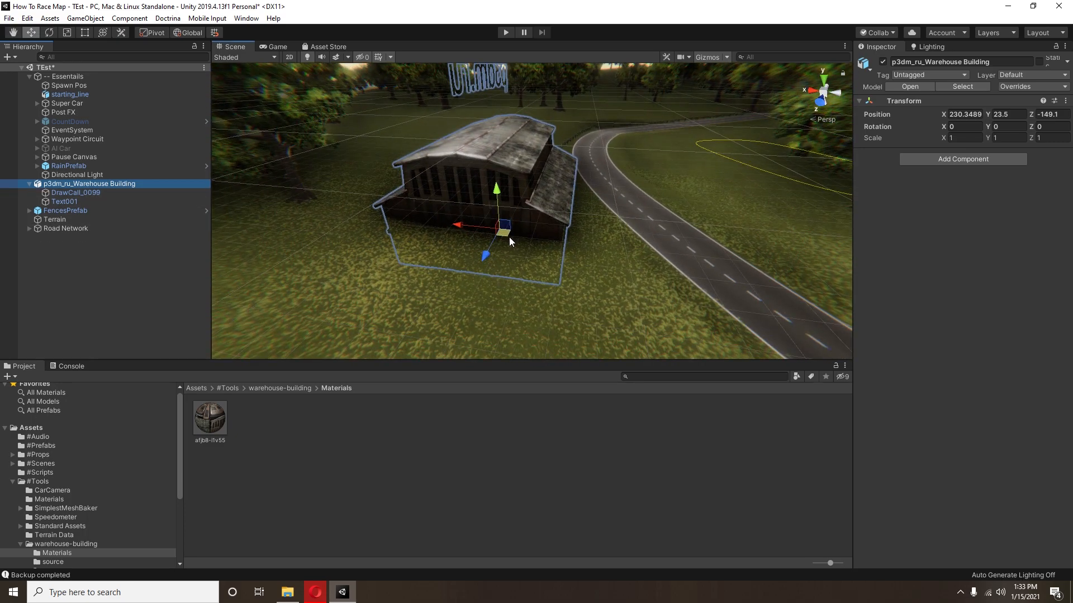
{"action": "scroll", "coordinate": [509, 237], "scroll_direction": "up", "scroll_amount": 5}
{"action": "left_click_drag", "start_coordinate": [492, 226], "coordinate": [489, 173]}
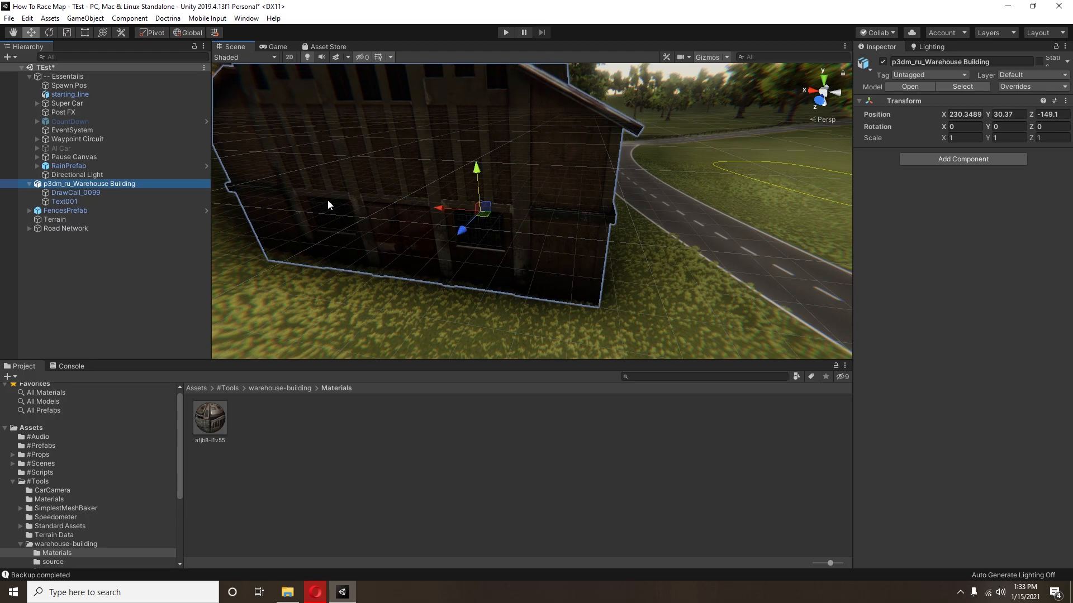
{"action": "mouse_move", "coordinate": [528, 226]}
{"action": "left_mouse_down", "text": "alt"}
{"action": "mouse_move", "coordinate": [536, 237]}
{"action": "mouse_move", "coordinate": [516, 233]}
{"action": "left_mouse_up", "text": "alt"}
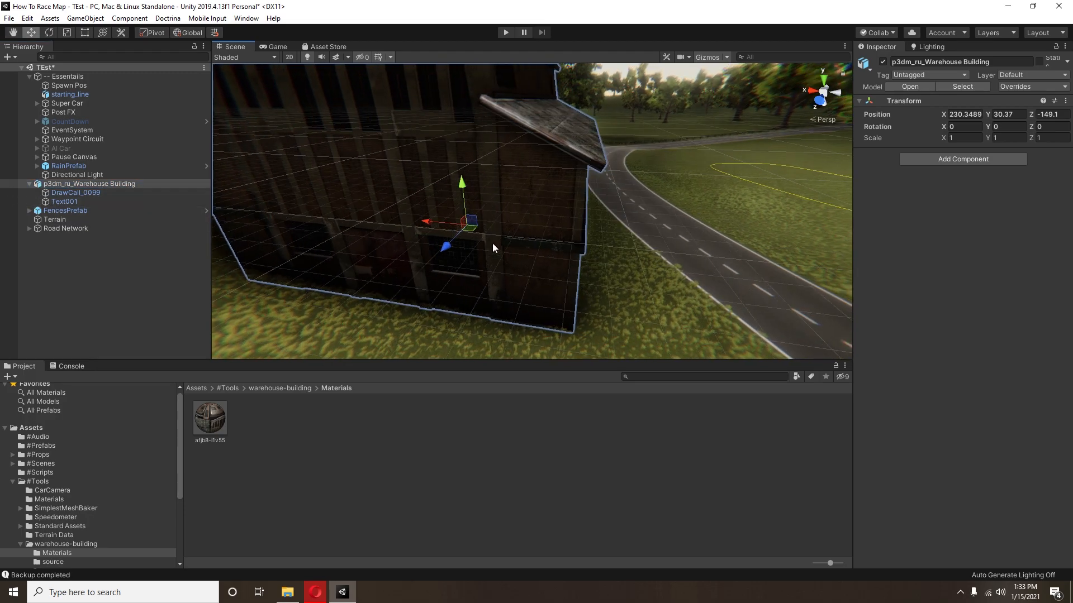
{"action": "middle_click_drag", "start_coordinate": [574, 195], "coordinate": [587, 227]}
Step: Unpack the p3dm_ru_Warehouse Building prefab completely
{"action": "left_click", "coordinate": [420, 190]}
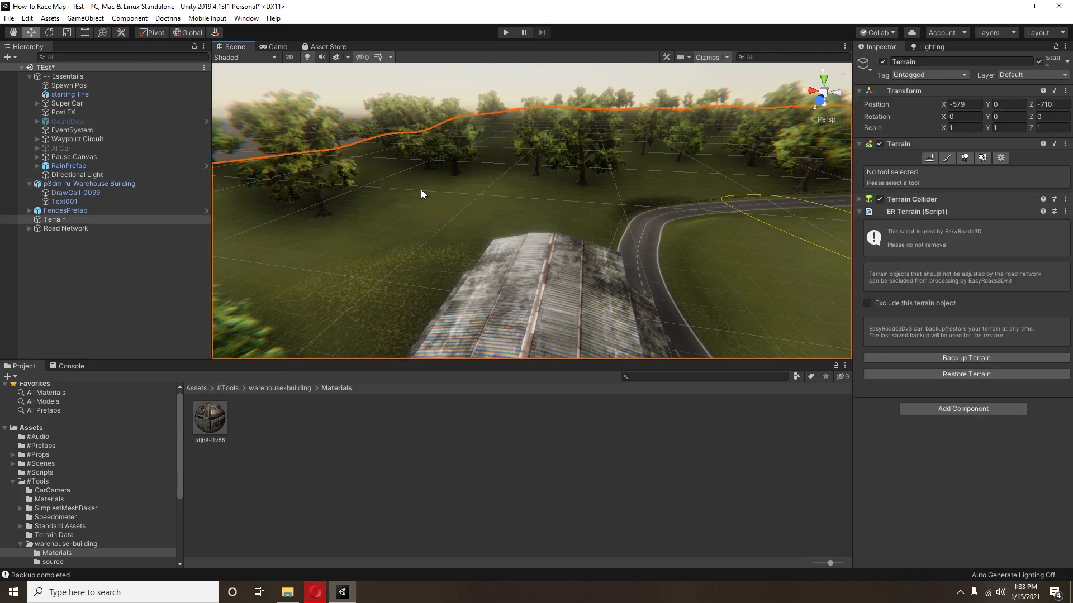
{"action": "left_click", "coordinate": [105, 200]}
{"action": "mouse_move", "coordinate": [566, 224]}
{"action": "left_mouse_down", "text": "alt"}
{"action": "mouse_move", "coordinate": [546, 222]}
{"action": "mouse_move", "coordinate": [567, 213]}
{"action": "left_mouse_up", "text": "alt"}
{"action": "right_click", "coordinate": [74, 186]}
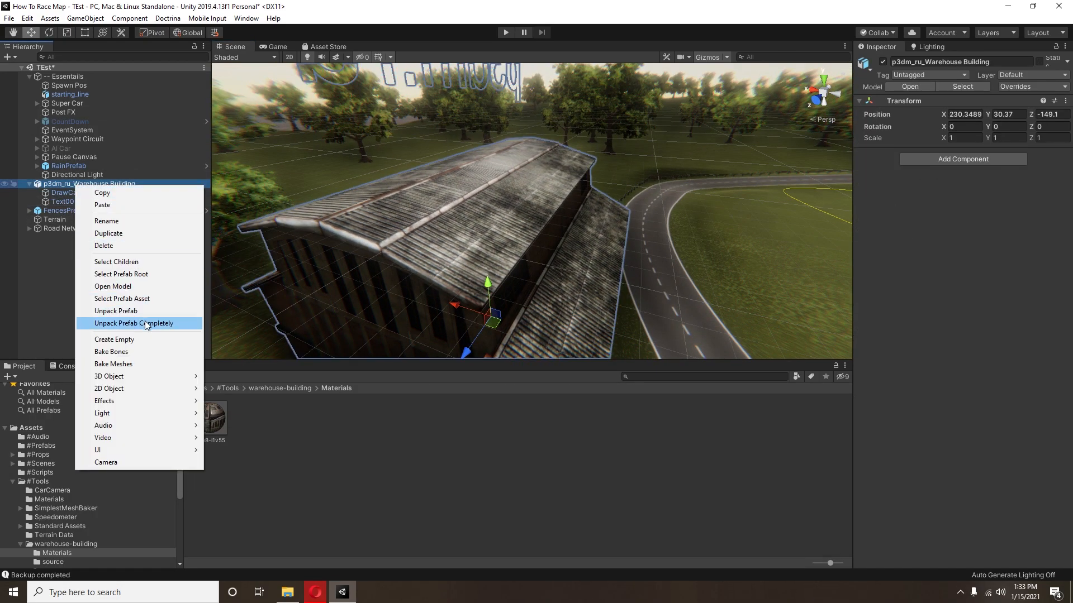
{"action": "left_click", "coordinate": [162, 321]}
Step: Examine the fence along the bend and the road-facing side of the warehouse
{"action": "middle_click_drag", "start_coordinate": [533, 262], "coordinate": [572, 286]}
{"action": "scroll", "coordinate": [646, 287], "scroll_direction": "up", "scroll_amount": 5}
{"action": "scroll", "coordinate": [572, 286], "scroll_direction": "up", "scroll_amount": 2}
{"action": "left_click_drag", "start_coordinate": [572, 286], "coordinate": [503, 293], "text": "alt"}
{"action": "middle_click_drag", "start_coordinate": [503, 293], "coordinate": [444, 222]}
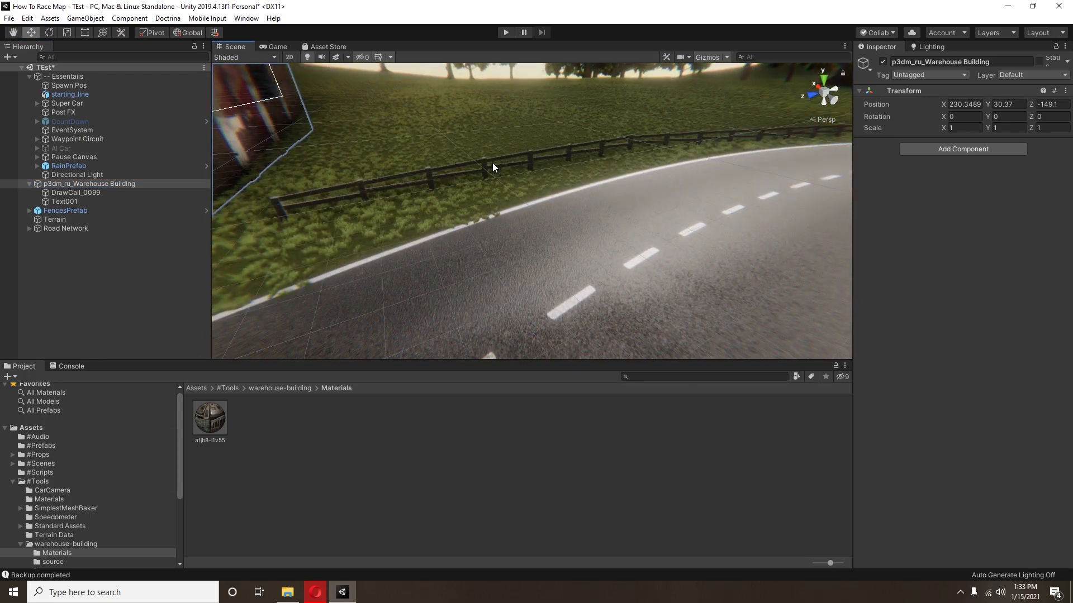
{"action": "key", "text": "f"}
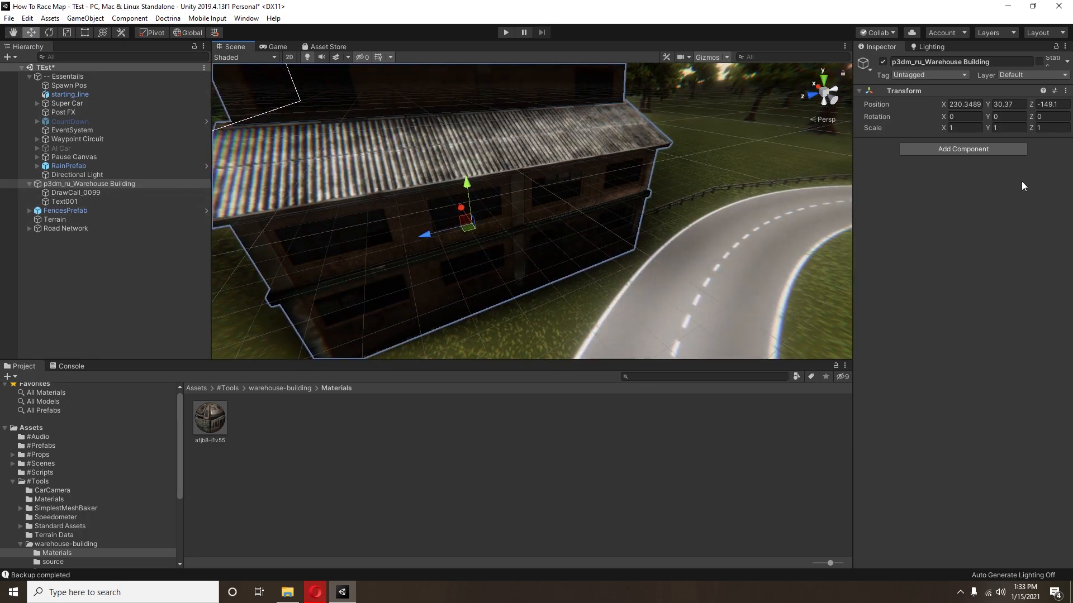
Step: Rotate the warehouse building to a Y rotation of about -98.18 and shift it beside the road to about X 231.97, Z -150.03
{"action": "left_click_drag", "start_coordinate": [993, 121], "coordinate": [194, 228]}
{"action": "middle_click_drag", "start_coordinate": [553, 240], "coordinate": [462, 165]}
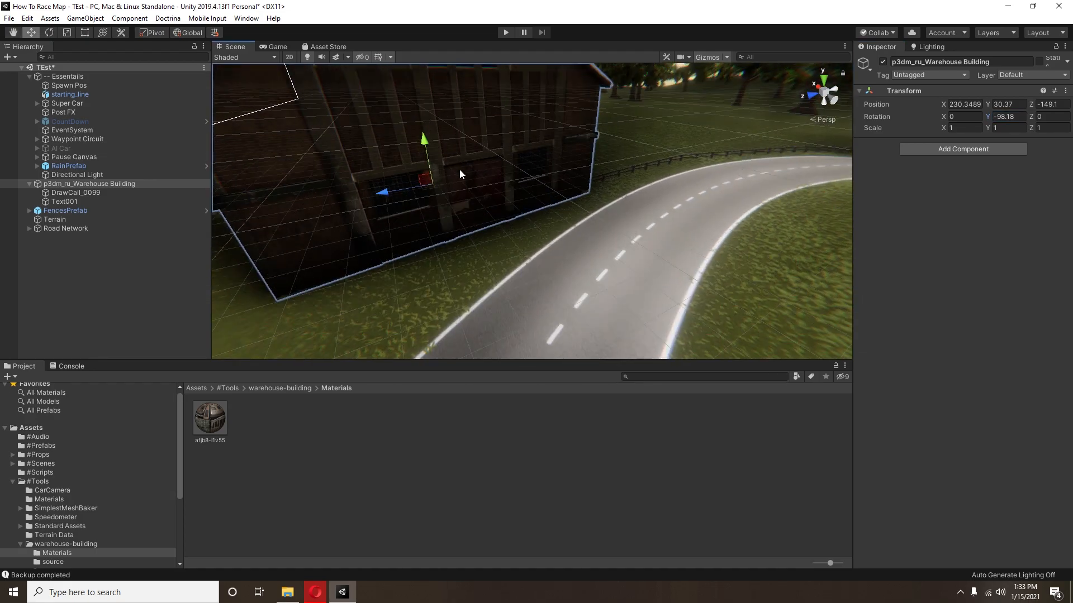
{"action": "left_click_drag", "start_coordinate": [428, 192], "coordinate": [434, 186]}
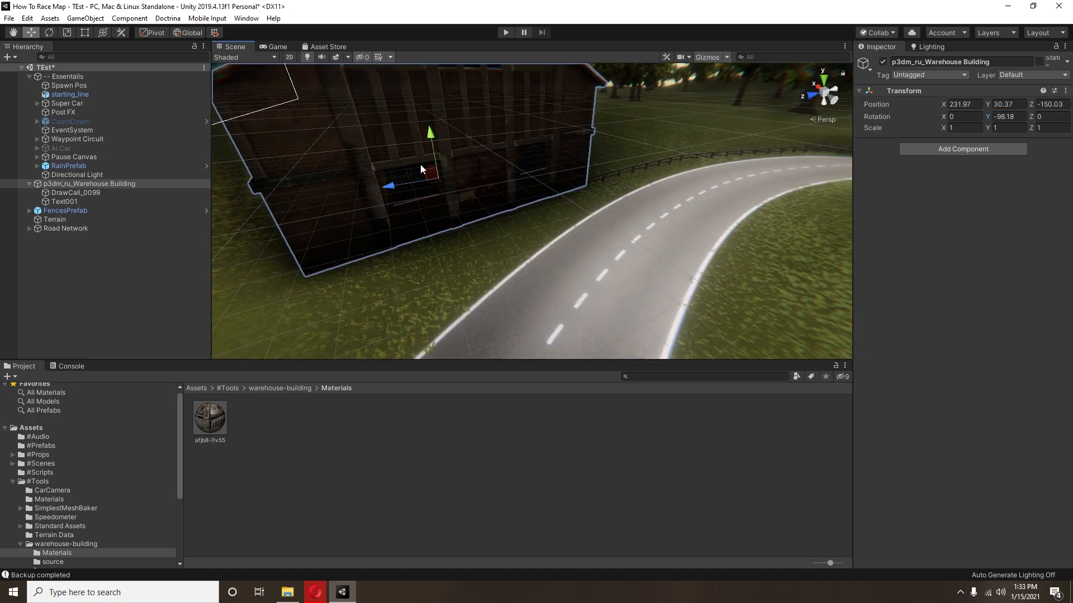
Step: Examine the terrain, the trees and the road layout around the warehouse in the scene
{"action": "left_click", "coordinate": [12, 481]}
{"action": "scroll", "coordinate": [595, 297], "scroll_direction": "down", "scroll_amount": 5}
{"action": "middle_click_drag", "start_coordinate": [594, 297], "coordinate": [665, 296]}
{"action": "left_click", "coordinate": [472, 313]}
{"action": "right_click_drag", "start_coordinate": [472, 313], "coordinate": [510, 261]}
{"action": "middle_click_drag", "start_coordinate": [510, 260], "coordinate": [642, 279]}
{"action": "middle_click_drag", "start_coordinate": [729, 174], "coordinate": [681, 239]}
{"action": "right_click_drag", "start_coordinate": [681, 240], "coordinate": [705, 291]}
{"action": "middle_click_drag", "start_coordinate": [706, 291], "coordinate": [752, 314]}
{"action": "right_click_drag", "start_coordinate": [752, 313], "coordinate": [682, 226]}
{"action": "middle_click_drag", "start_coordinate": [682, 225], "coordinate": [709, 235]}
{"action": "right_click_drag", "start_coordinate": [404, 261], "coordinate": [474, 272]}
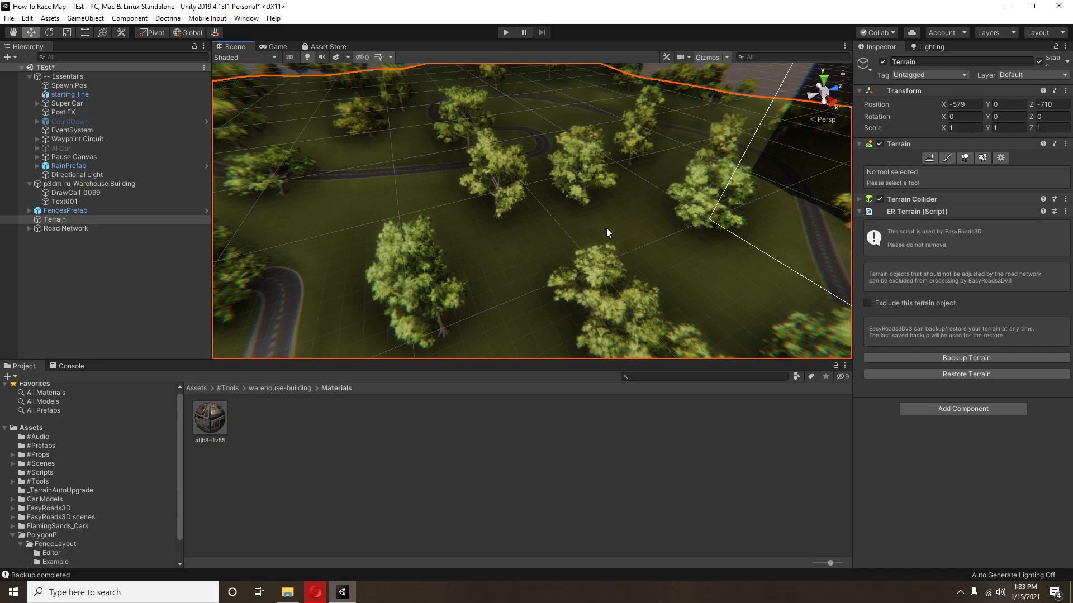
{"action": "right_click_drag", "start_coordinate": [648, 222], "coordinate": [653, 206]}
{"action": "middle_click_drag", "start_coordinate": [652, 206], "coordinate": [572, 171]}
{"action": "right_click_drag", "start_coordinate": [572, 170], "coordinate": [726, 194]}
{"action": "middle_click_drag", "start_coordinate": [492, 305], "coordinate": [585, 162]}
Step: Enable fog in the scene's lighting settings and check its effect along the fenced road
{"action": "left_click", "coordinate": [927, 47]}
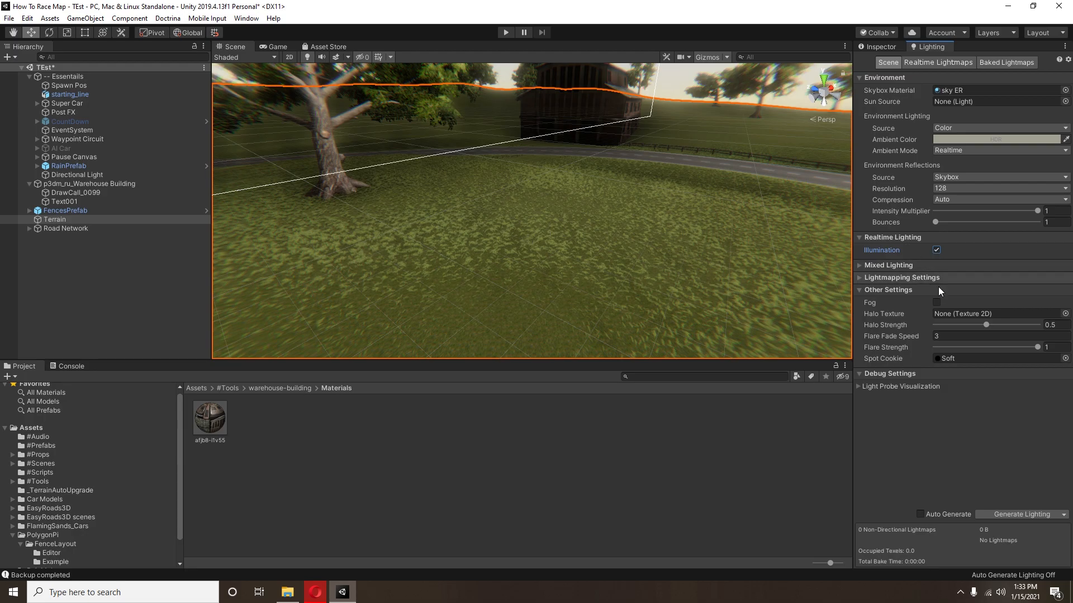
{"action": "left_click", "coordinate": [937, 302]}
{"action": "right_click_drag", "start_coordinate": [726, 195], "coordinate": [644, 202]}
{"action": "middle_click_drag", "start_coordinate": [644, 202], "coordinate": [603, 199]}
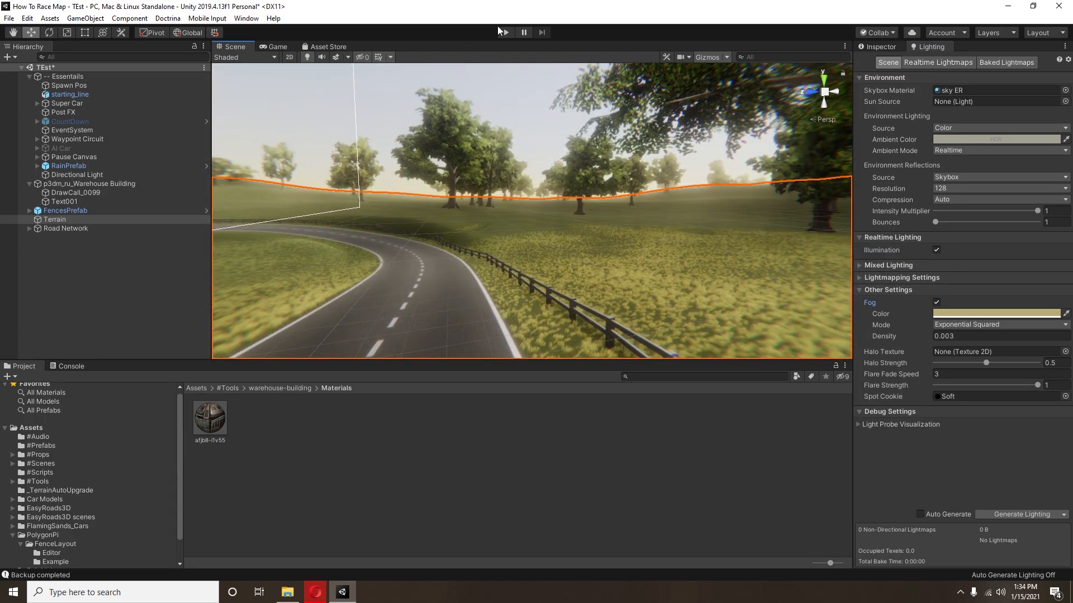
Step: Start a playtest, continue from the in-game pause menu, and display the rendering statistics
{"action": "left_click", "coordinate": [504, 33]}
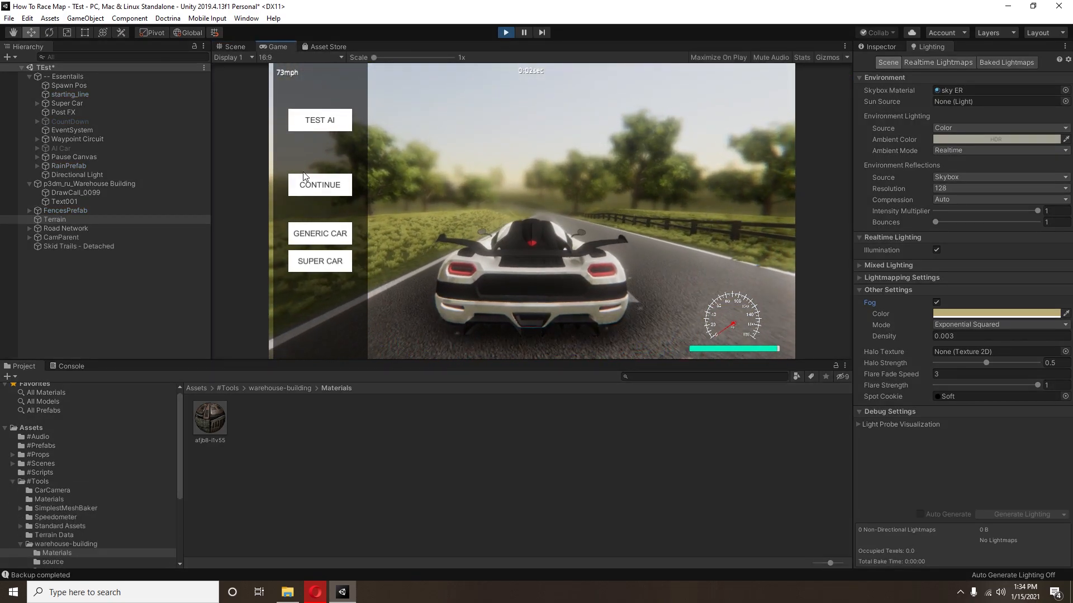
{"action": "left_click", "coordinate": [305, 178]}
{"action": "left_click", "coordinate": [803, 57]}
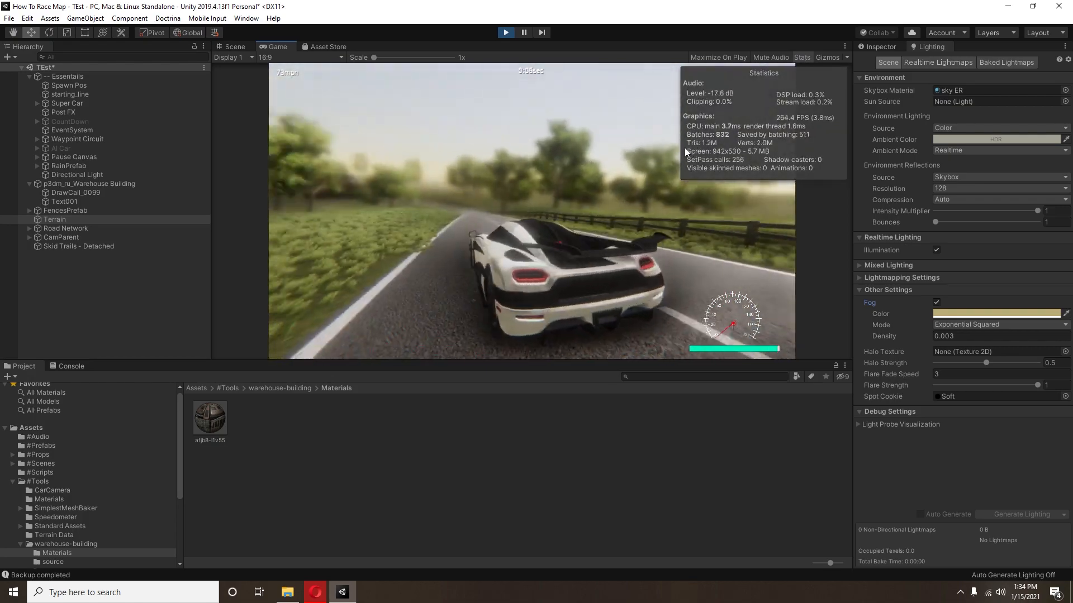
{"action": "left_click", "coordinate": [895, 220]}
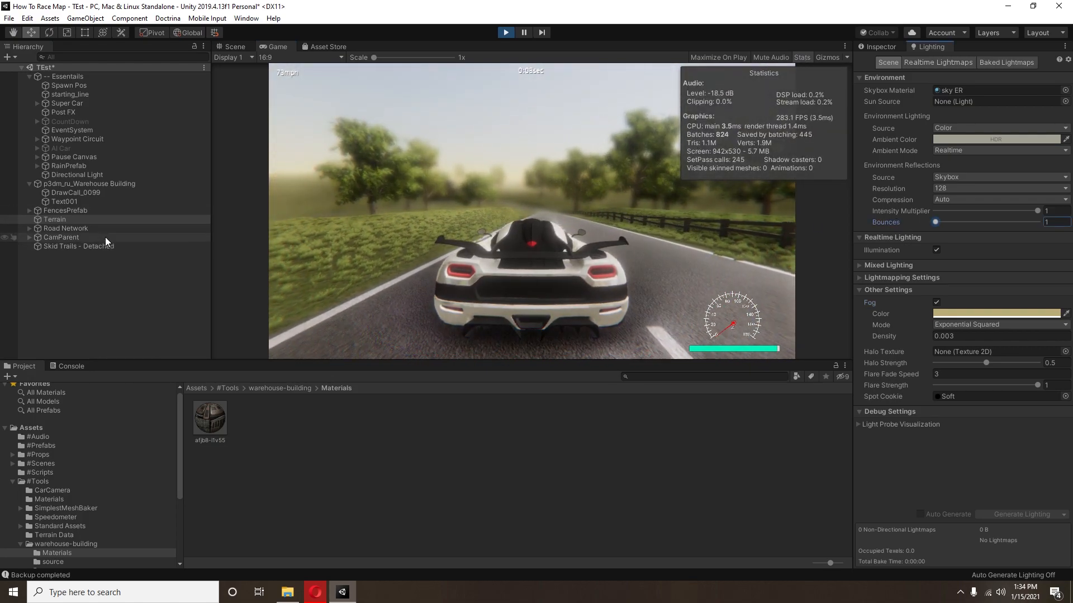
{"action": "left_click", "coordinate": [605, 303]}
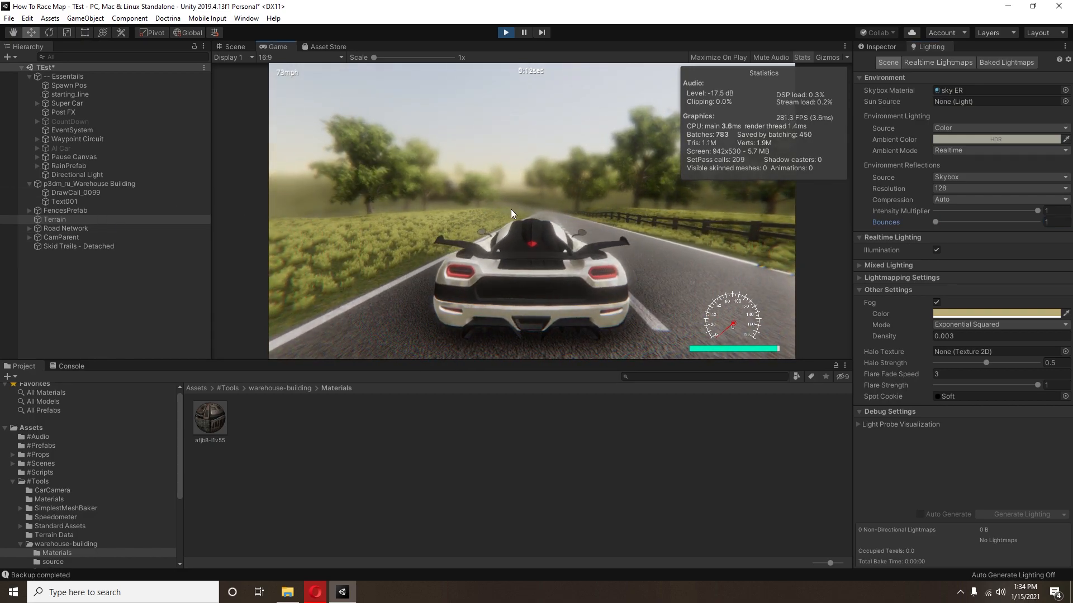
Step: Toggle Draw Instanced in the terrain settings during the playtest to compare batch counts, leaving it enabled
{"action": "left_click", "coordinate": [893, 49]}
{"action": "left_click", "coordinate": [997, 158]}
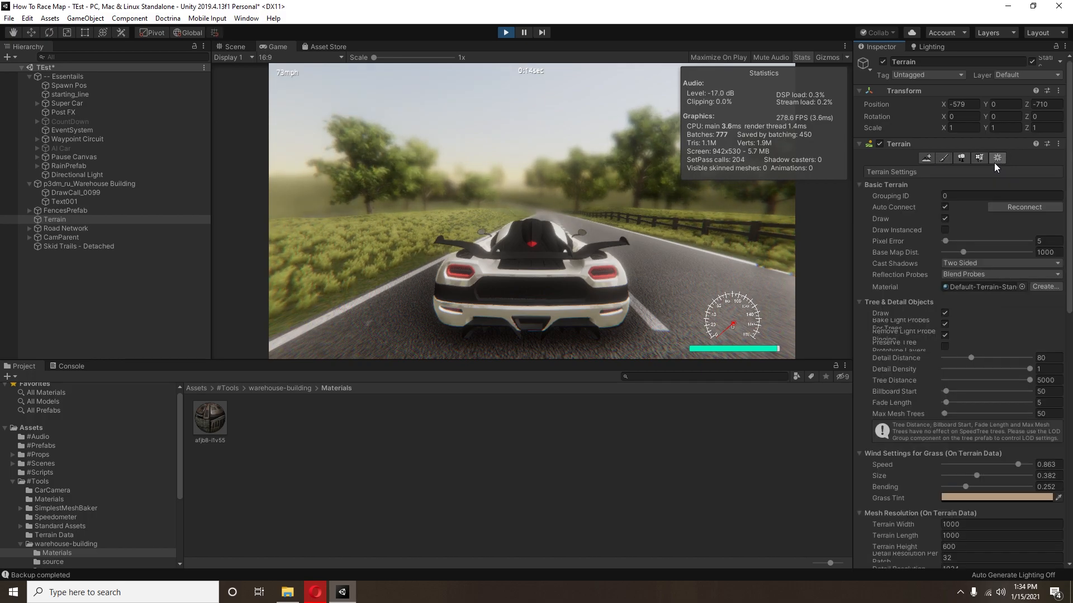
{"action": "left_click", "coordinate": [945, 230]}
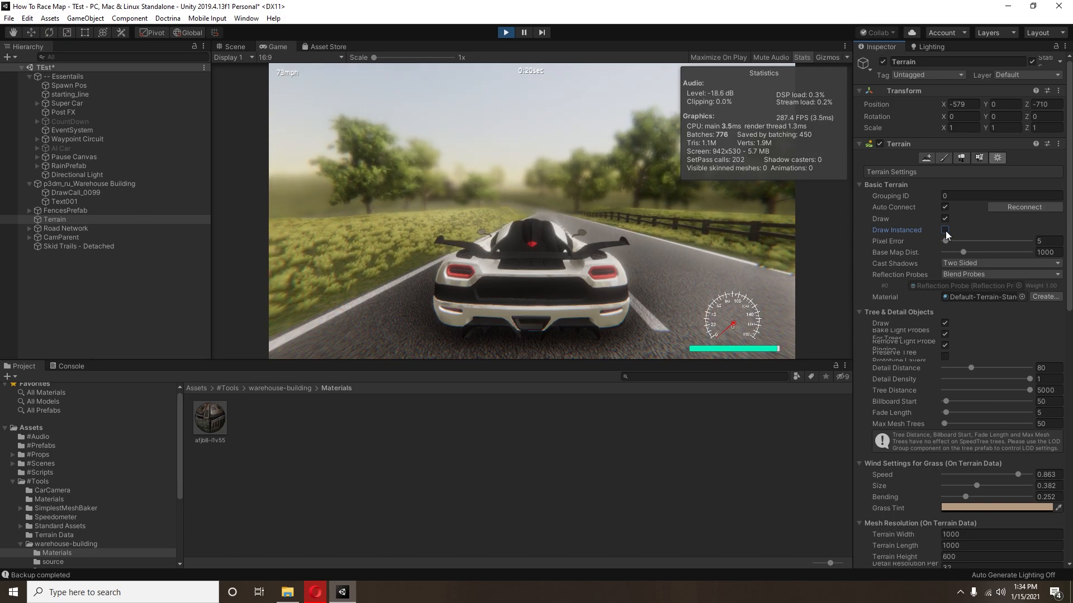
{"action": "left_click", "coordinate": [945, 230]}
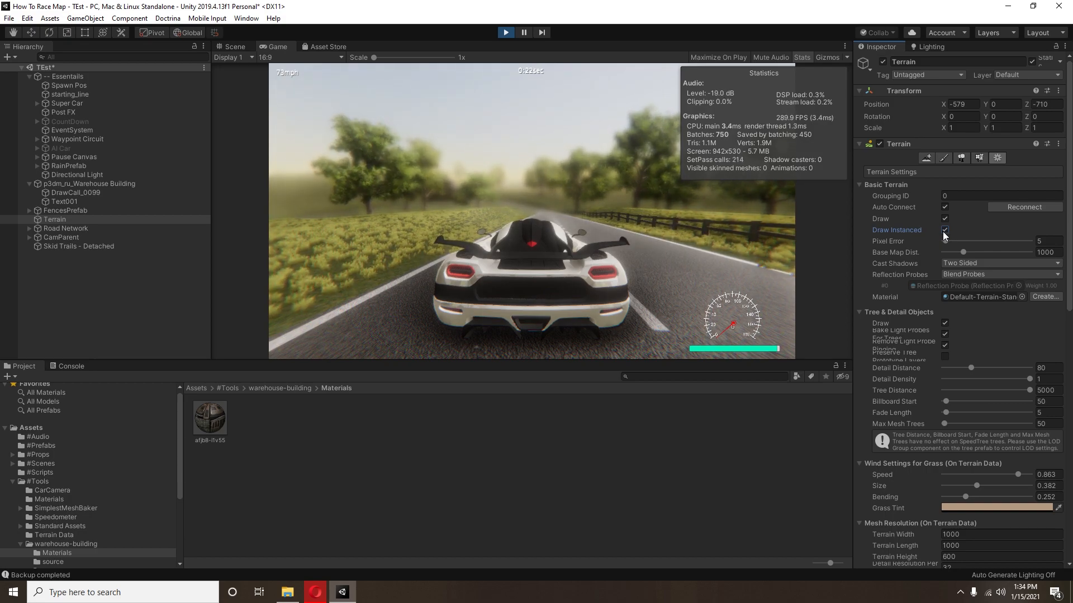
{"action": "left_click", "coordinate": [944, 230]}
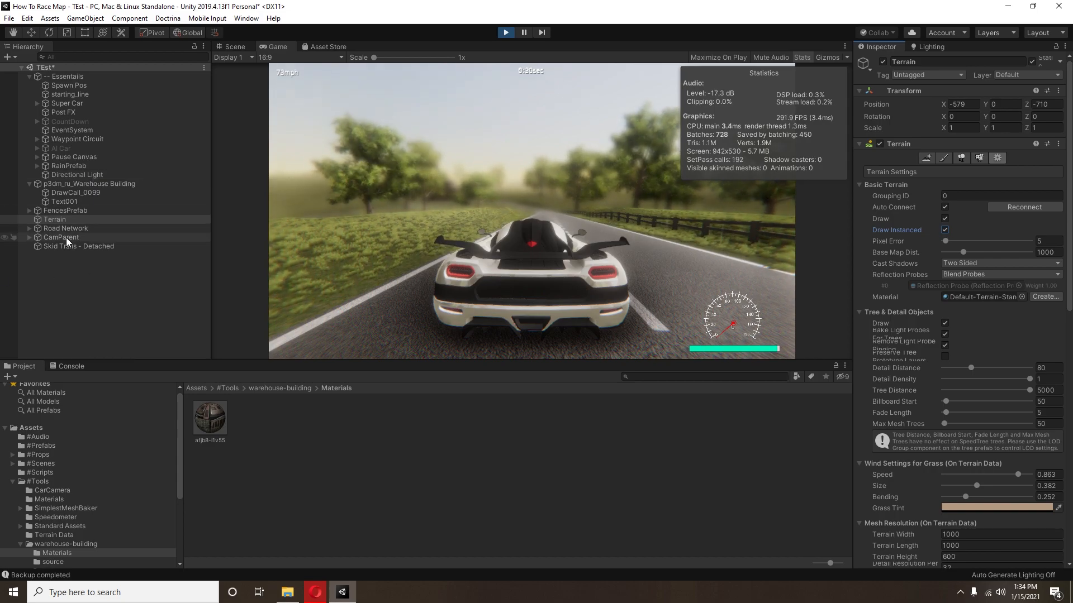
Step: Deactivate and reactivate the FencesPrefab object to compare the fence's effect on the rendering statistics
{"action": "left_click", "coordinate": [29, 184]}
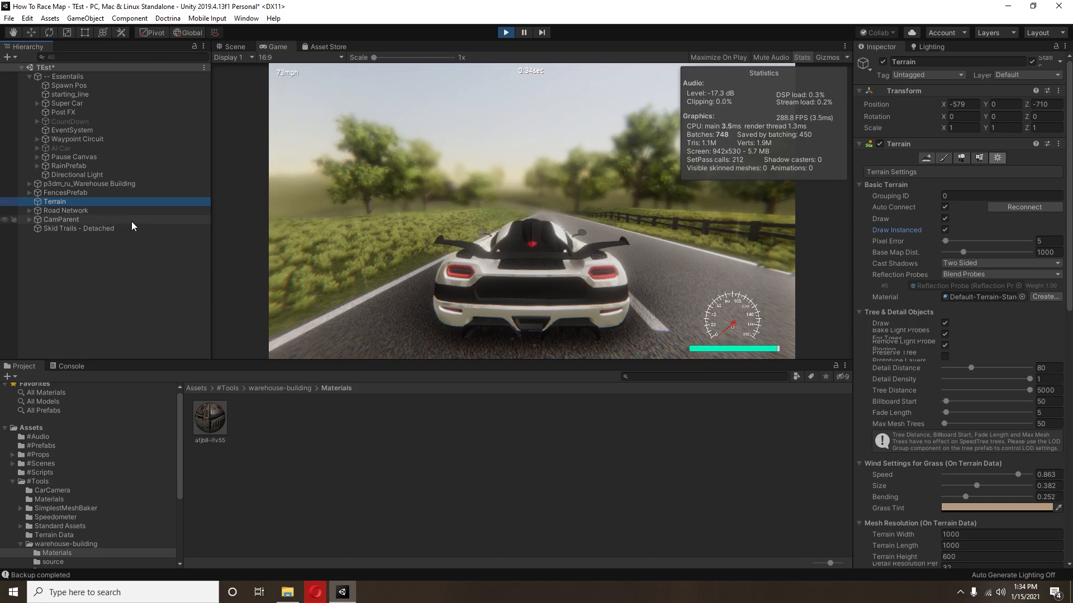
{"action": "left_click", "coordinate": [29, 76]}
{"action": "left_click", "coordinate": [115, 95]}
{"action": "left_click", "coordinate": [882, 62]}
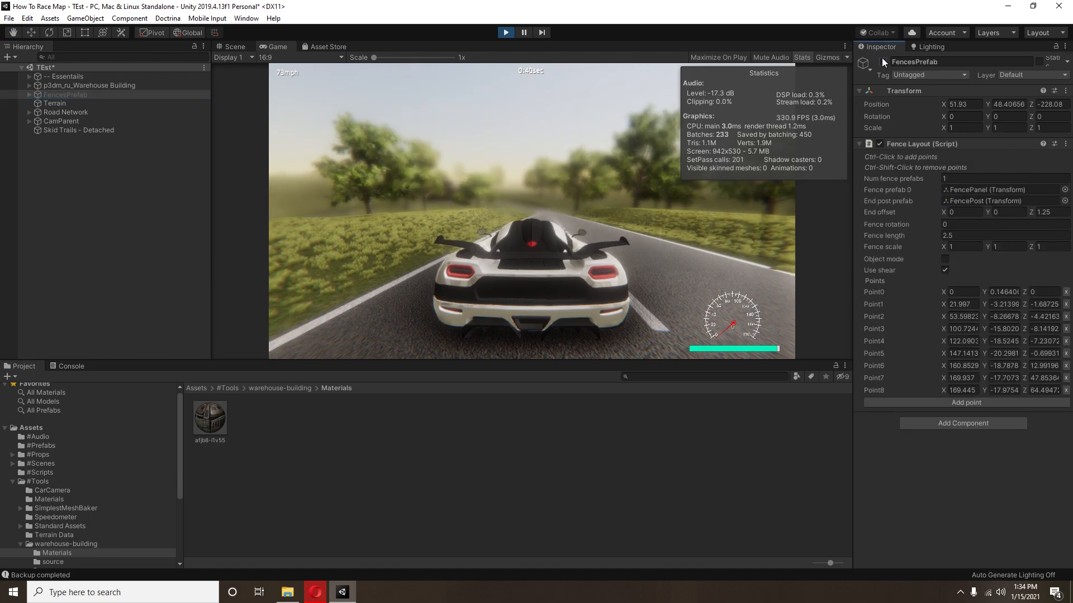
{"action": "left_click", "coordinate": [883, 63]}
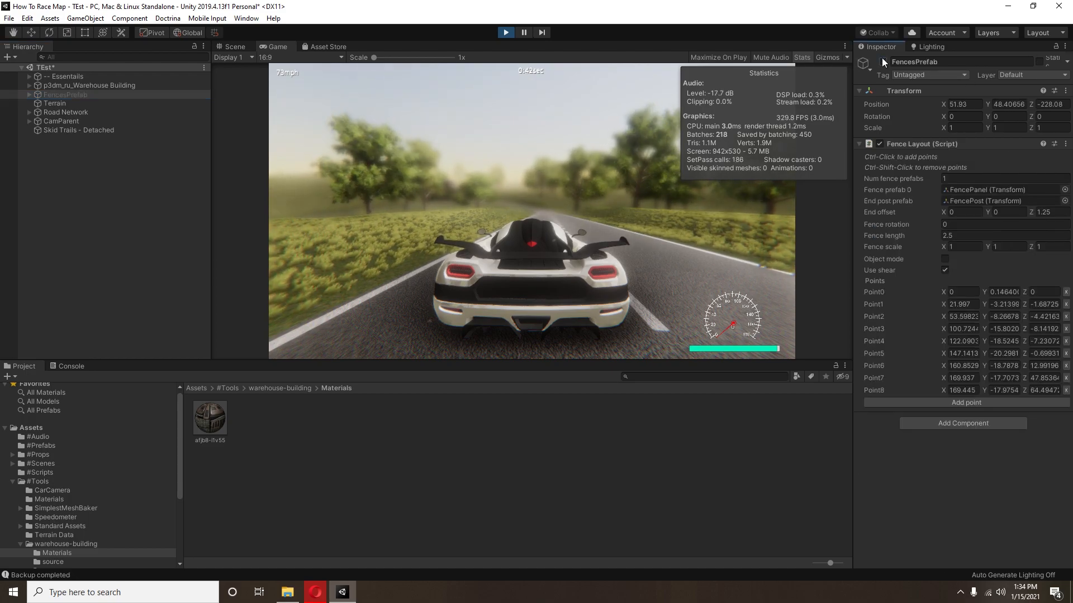
Step: Bake the FencesPrefab meshes with the sources removed during the playtest, and select the resulting baked mesh object
{"action": "right_click", "coordinate": [86, 95]}
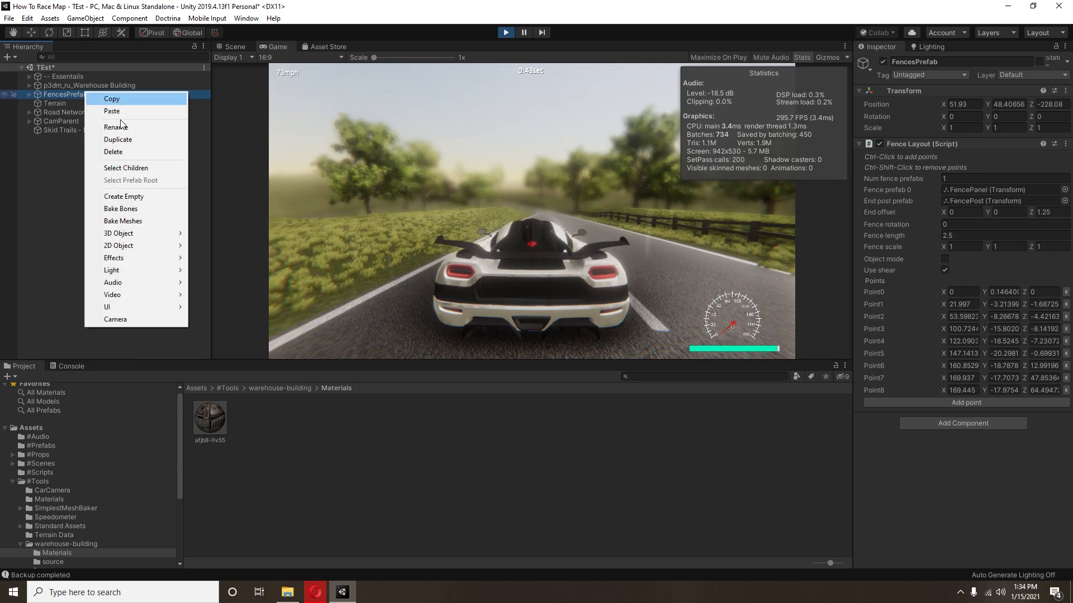
{"action": "left_click", "coordinate": [142, 222]}
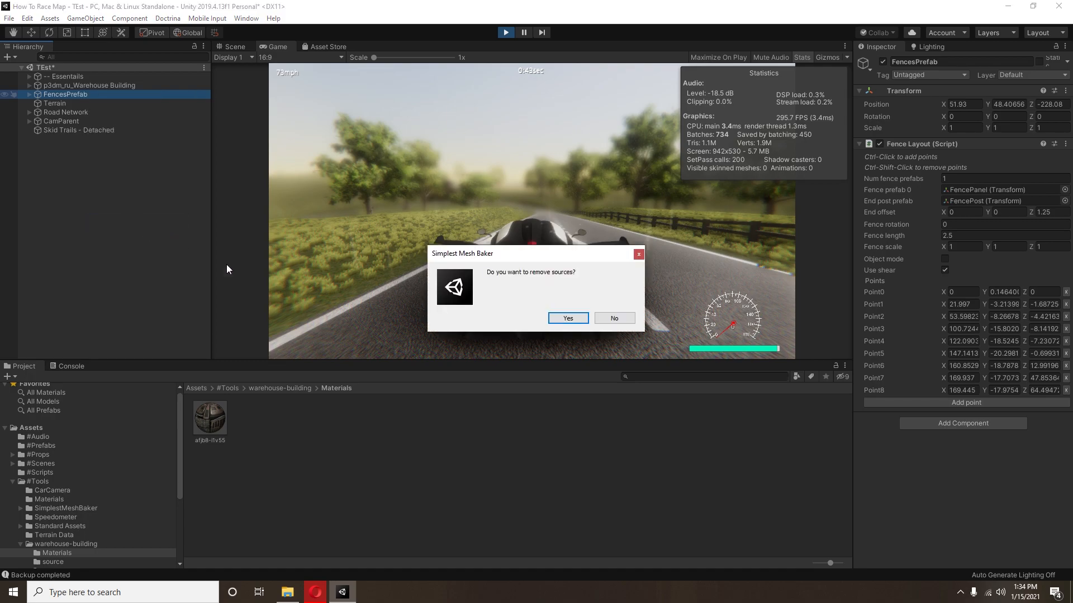
{"action": "left_click", "coordinate": [565, 320]}
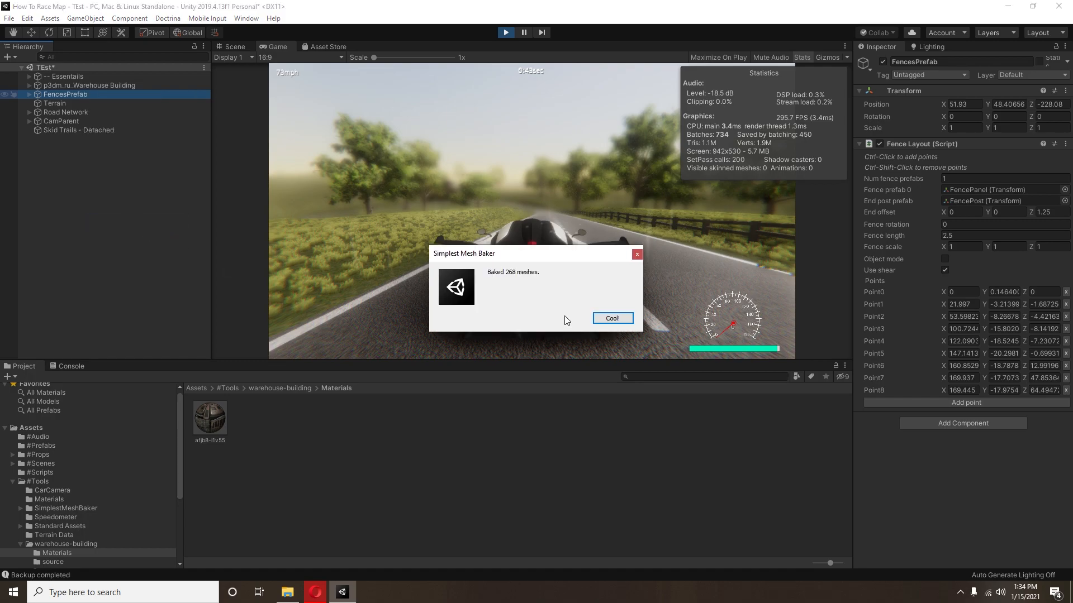
{"action": "left_click", "coordinate": [615, 319]}
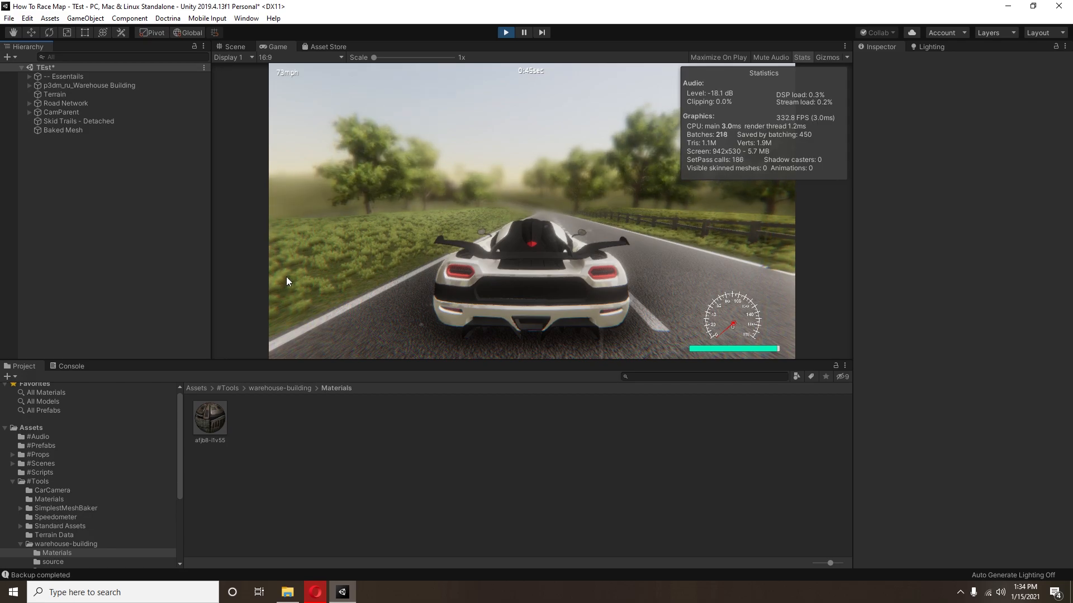
{"action": "left_click", "coordinate": [85, 132]}
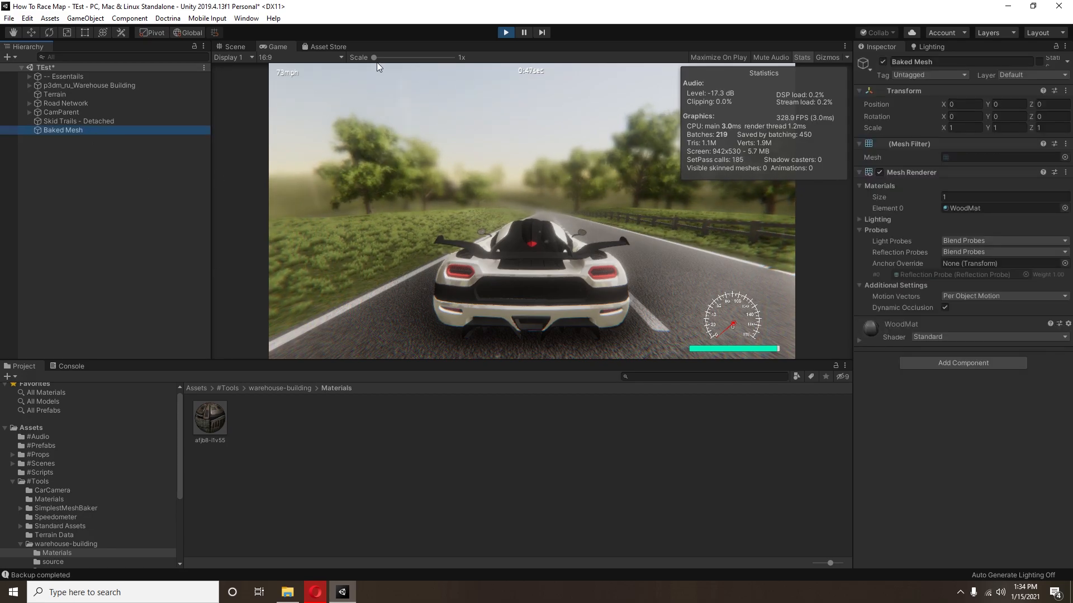
Step: Maximize the Game view, test-drive the car along the road past the warehouse, and pause the drive
{"action": "right_click", "coordinate": [270, 44]}
{"action": "left_click", "coordinate": [304, 79]}
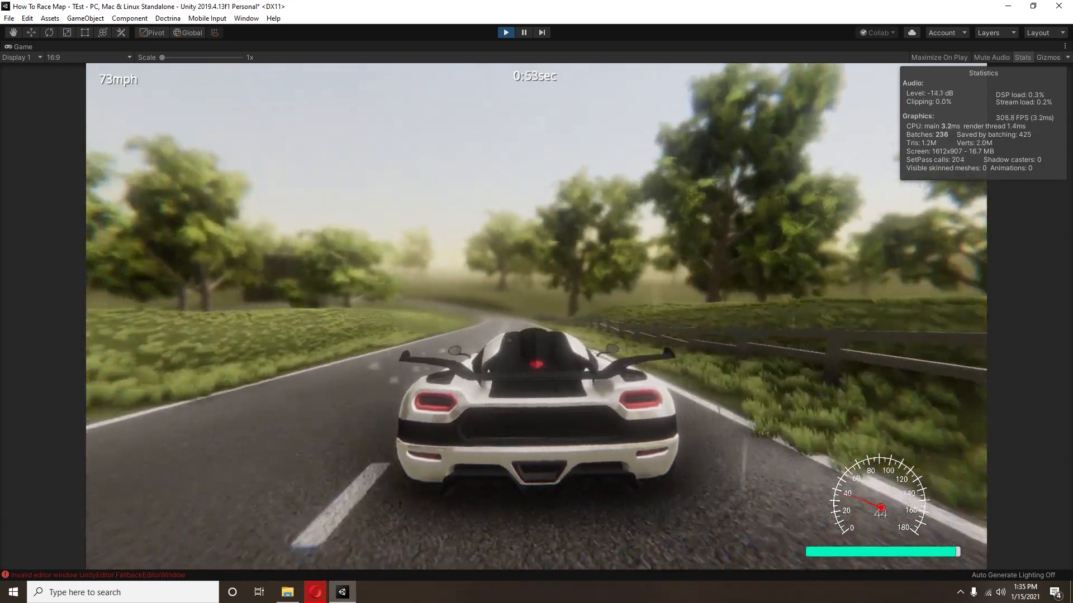
{"action": "key", "text": "c"}
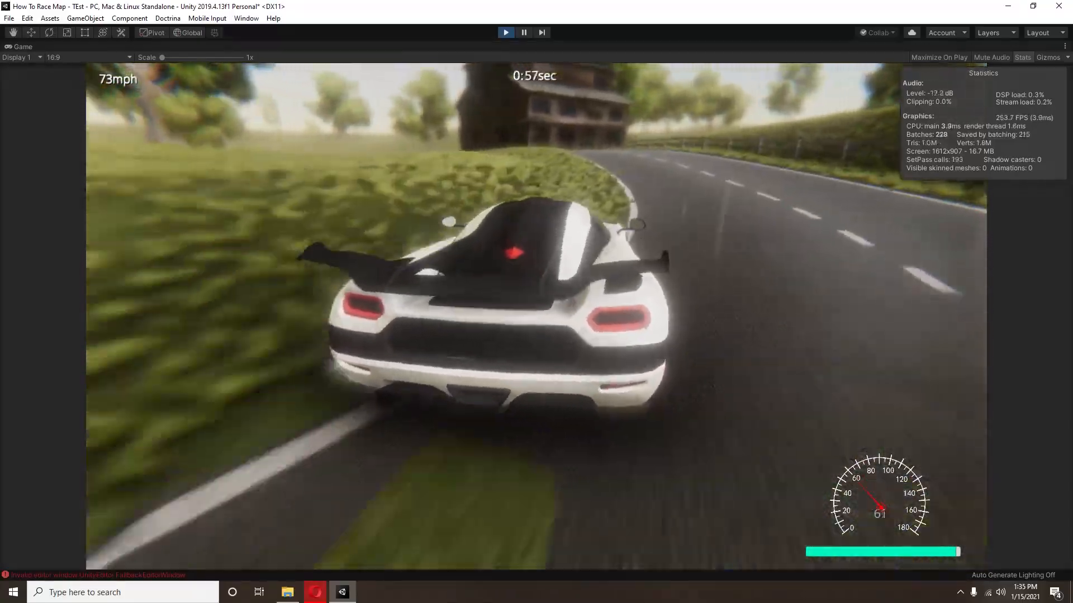
{"action": "key", "text": "d"}
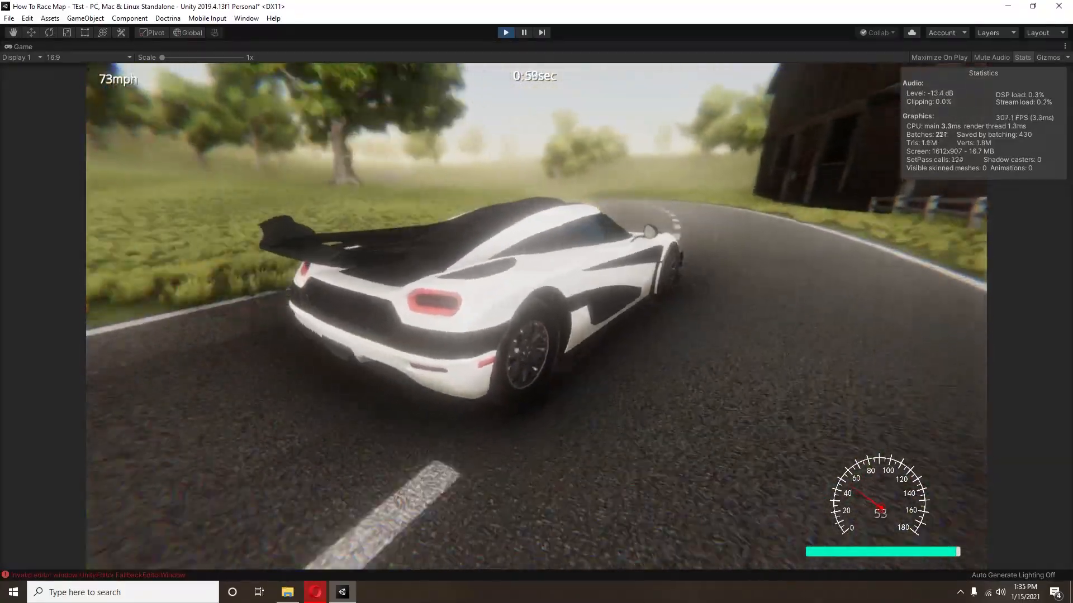
{"action": "key", "text": "d"}
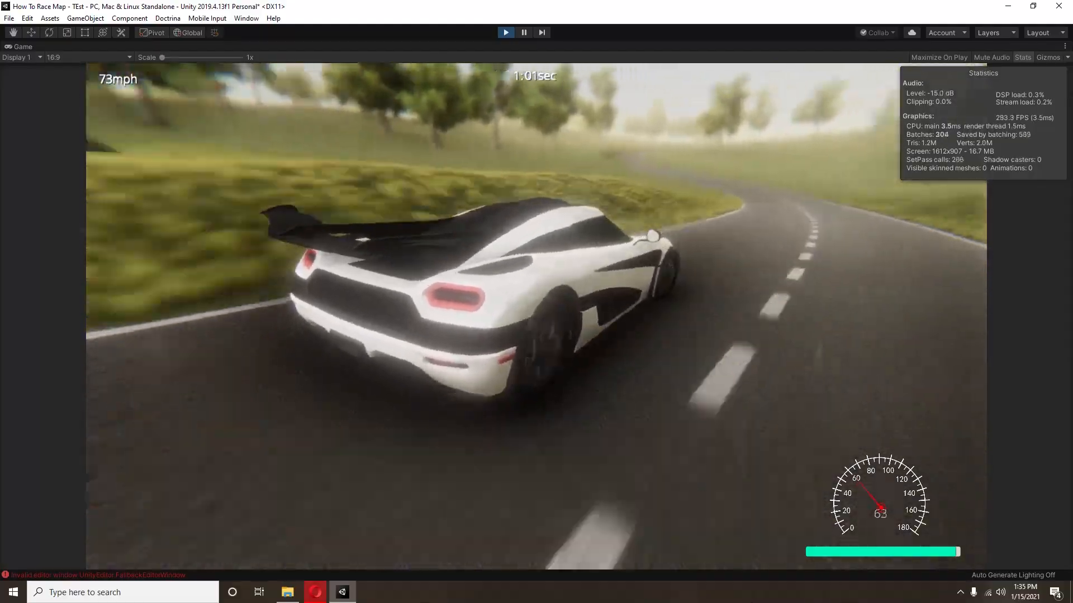
{"action": "key", "text": "d"}
{"action": "key", "text": "a"}
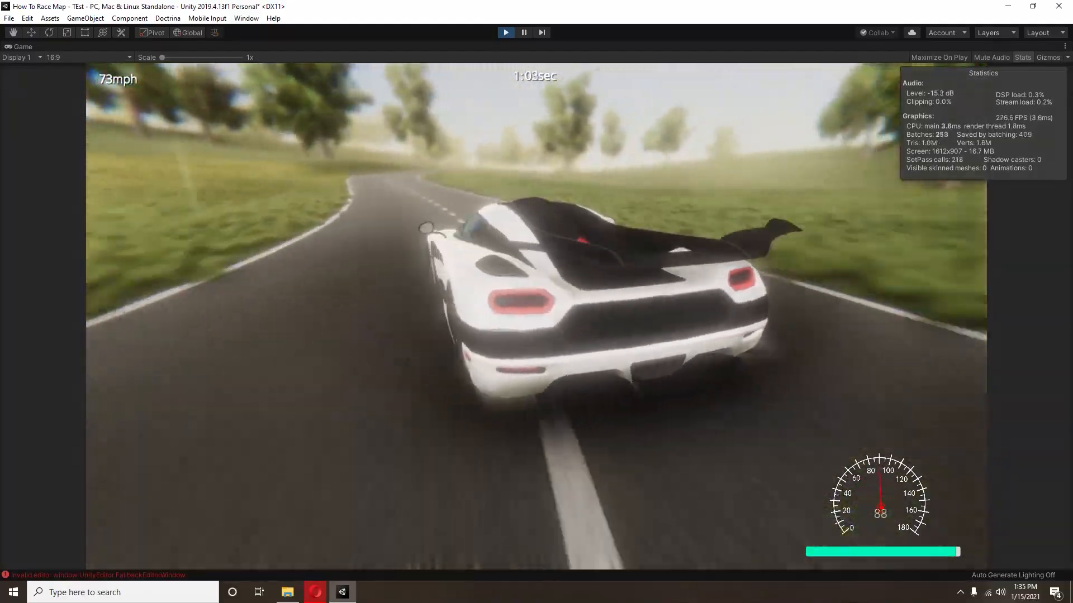
{"action": "key", "text": "a"}
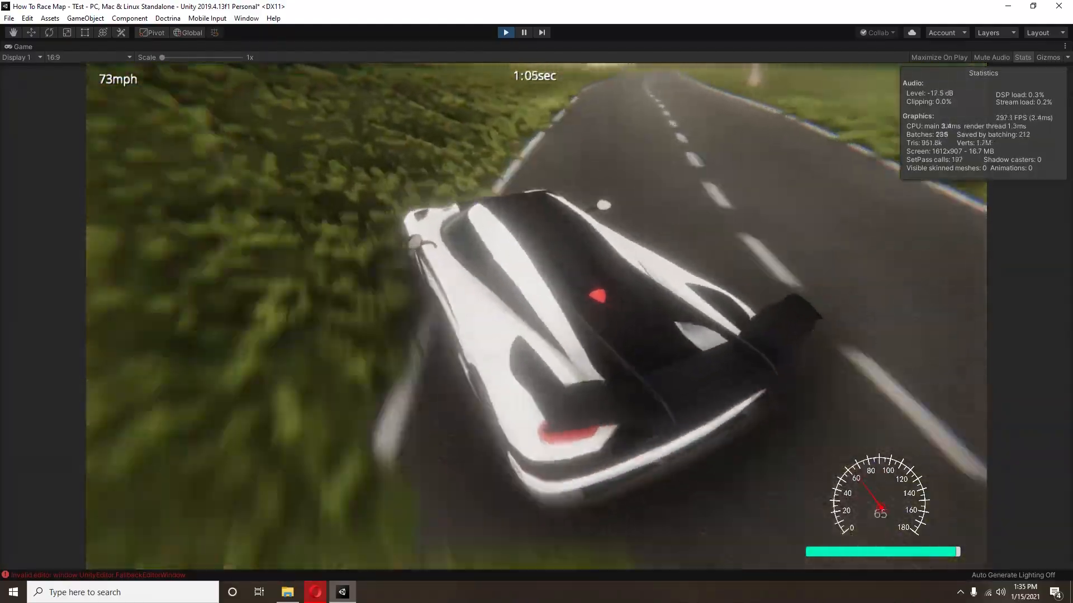
{"action": "key", "text": "s"}
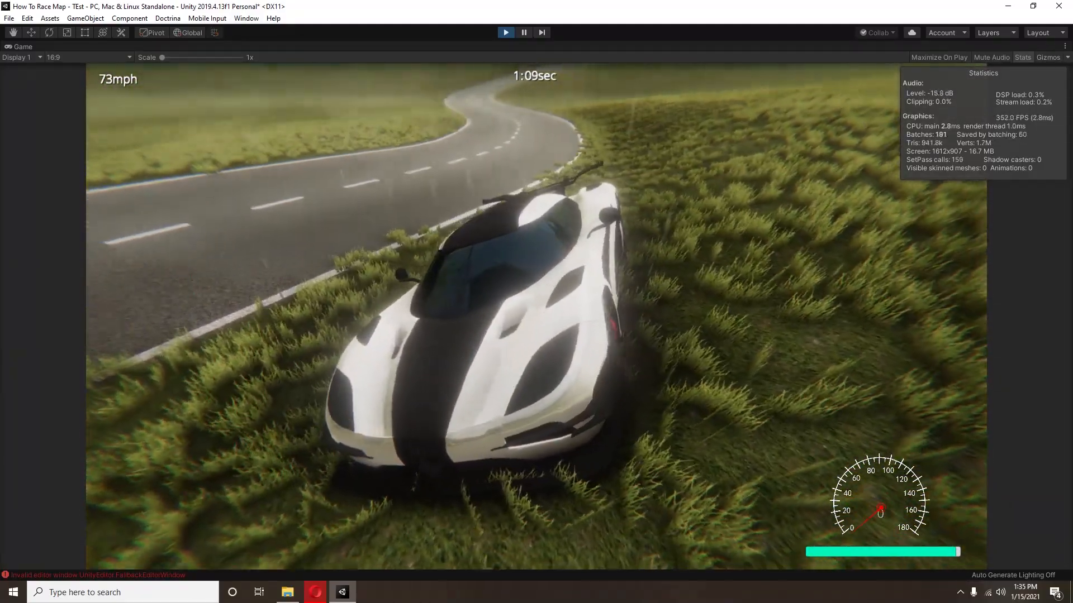
{"action": "key", "text": "Escape"}
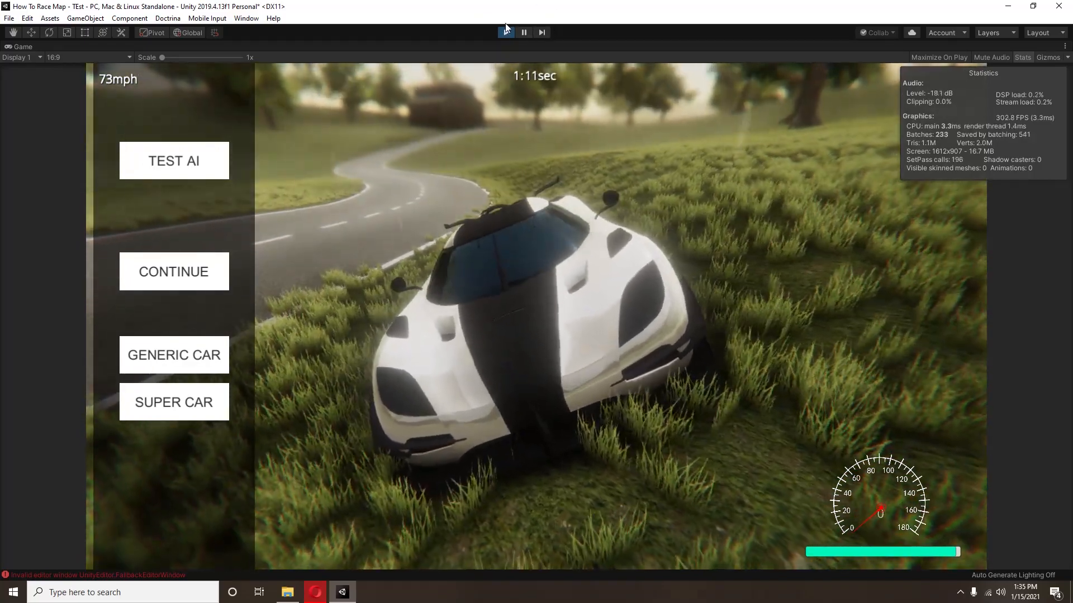
Step: Restart the playtest with the Game view docked and continue past the pause menu
{"action": "left_click", "coordinate": [505, 33]}
{"action": "left_click", "coordinate": [505, 33]}
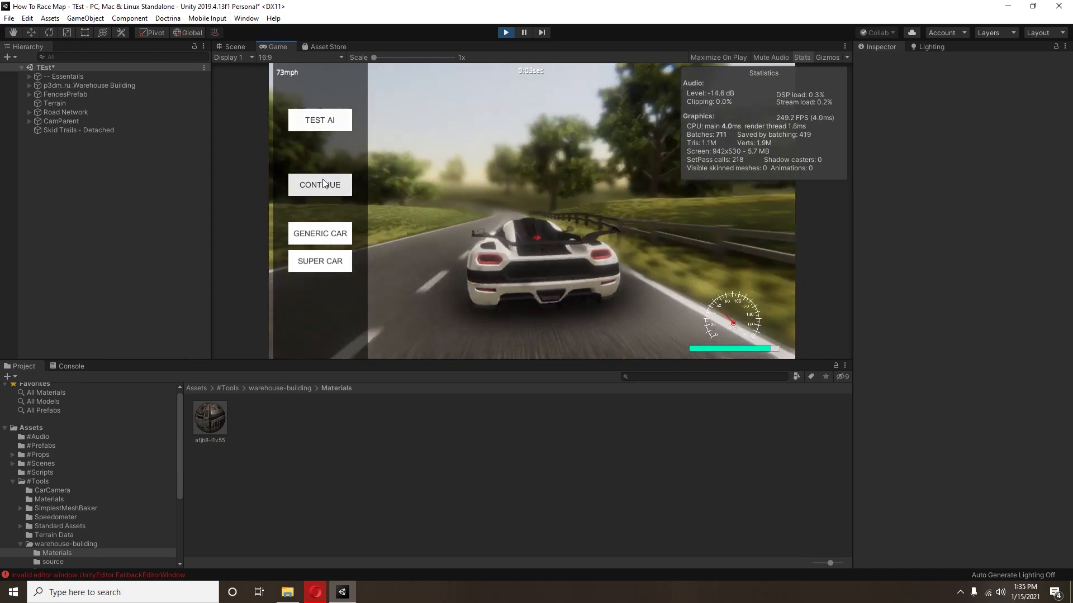
{"action": "left_click", "coordinate": [319, 184]}
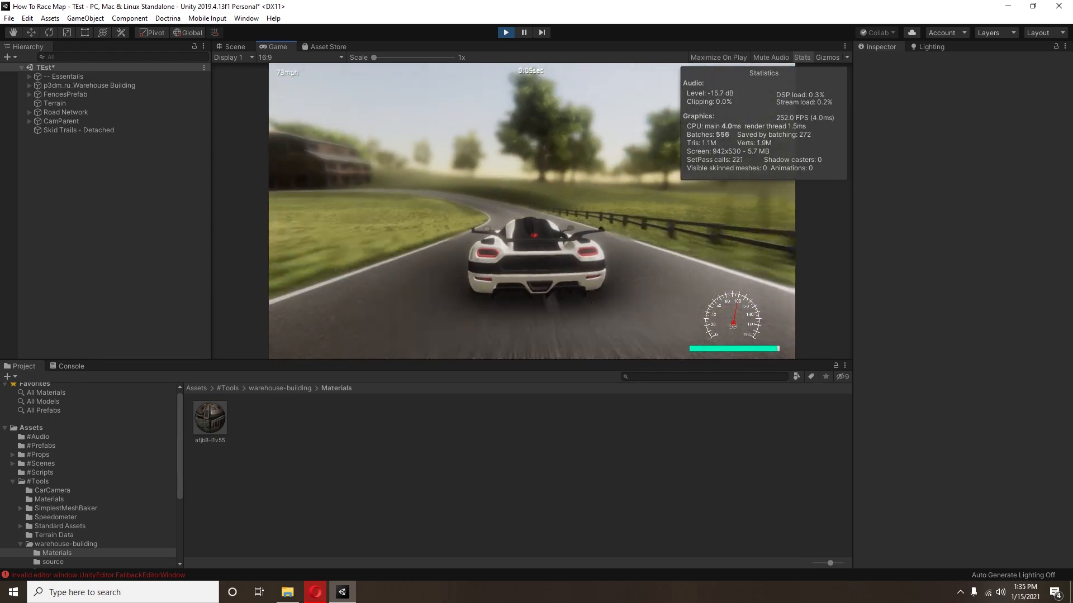
Step: Test-drive the car past the fences and warehouse and around the following bends, pause the drive and end the playtest
{"action": "key", "text": "a"}
{"action": "key", "text": "a"}
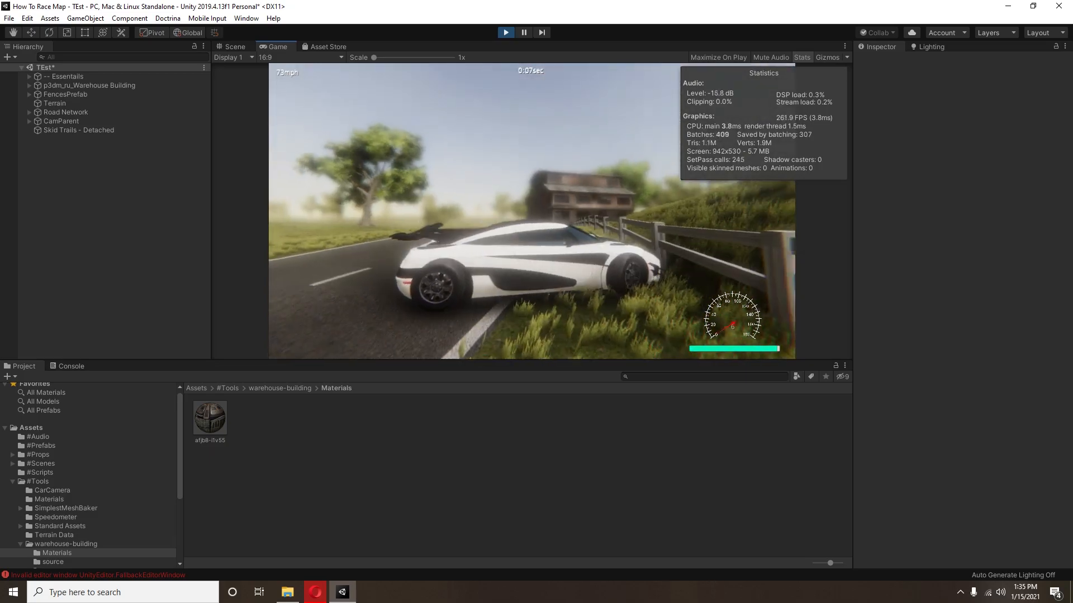
{"action": "key", "text": "a"}
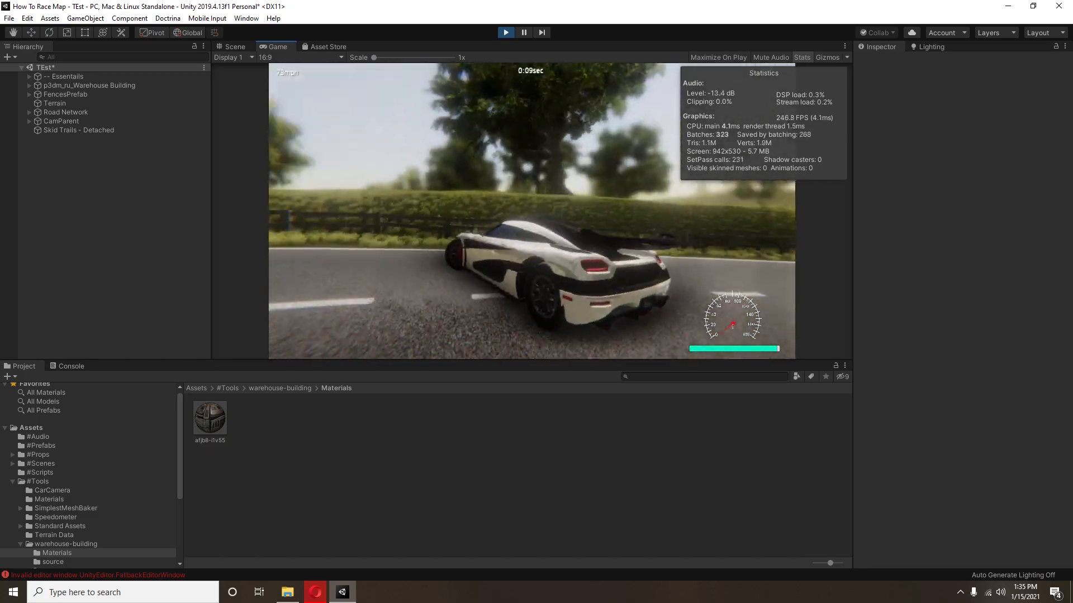
{"action": "key", "text": "w"}
{"action": "key", "text": "a"}
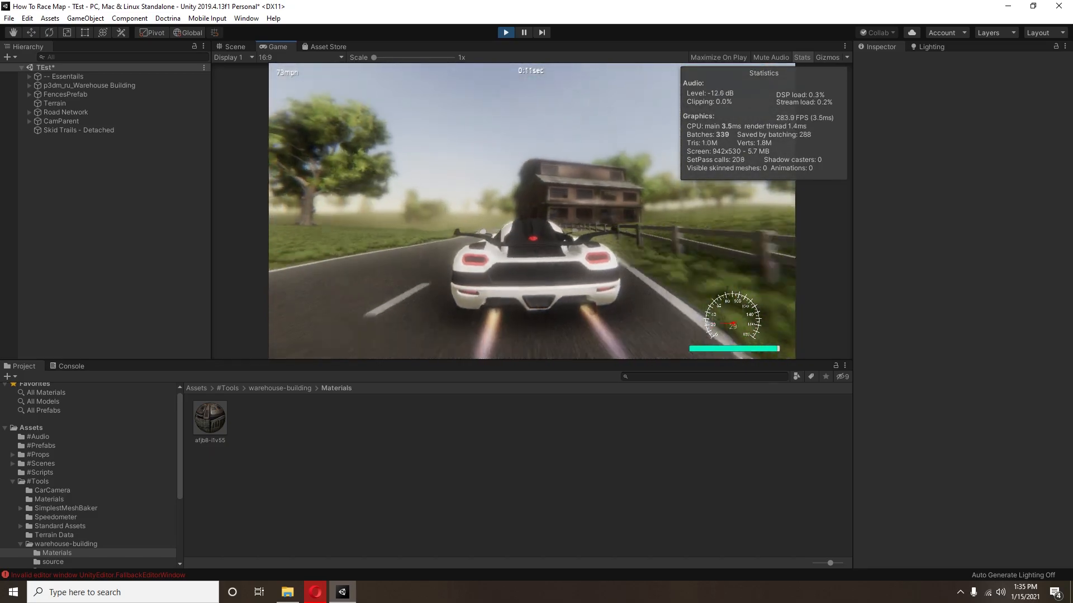
{"action": "key", "text": "w"}
{"action": "key", "text": "a"}
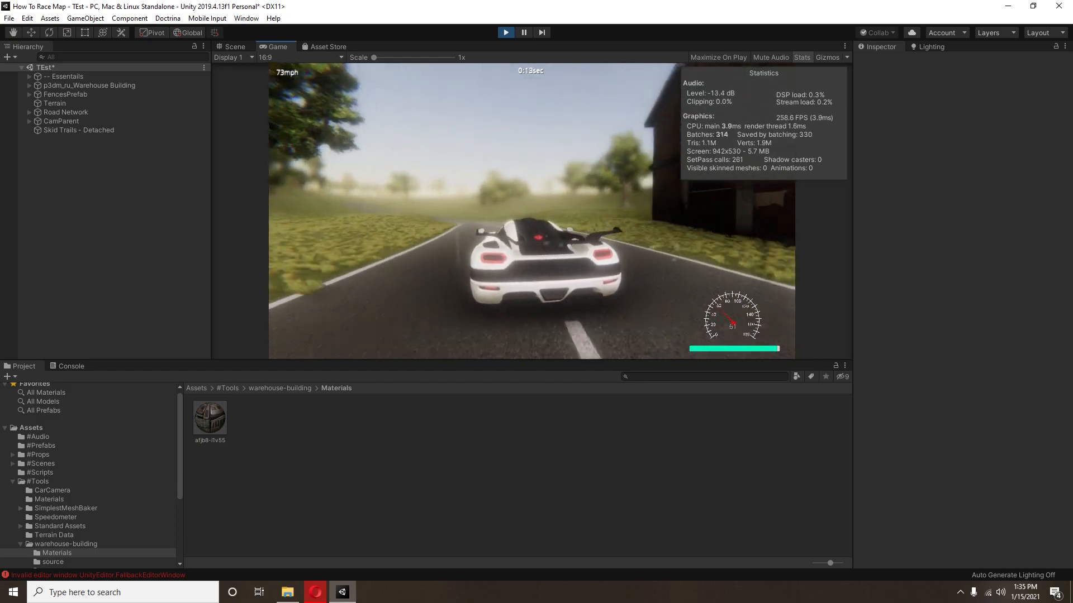
{"action": "key", "text": "w"}
{"action": "key", "text": "a"}
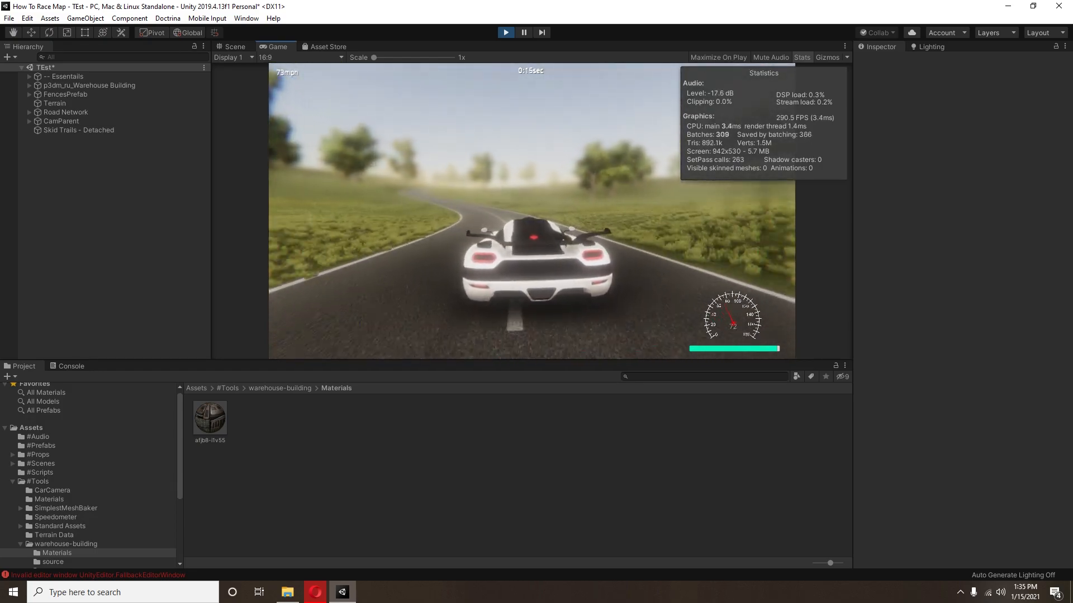
{"action": "key", "text": "w"}
{"action": "key", "text": "a"}
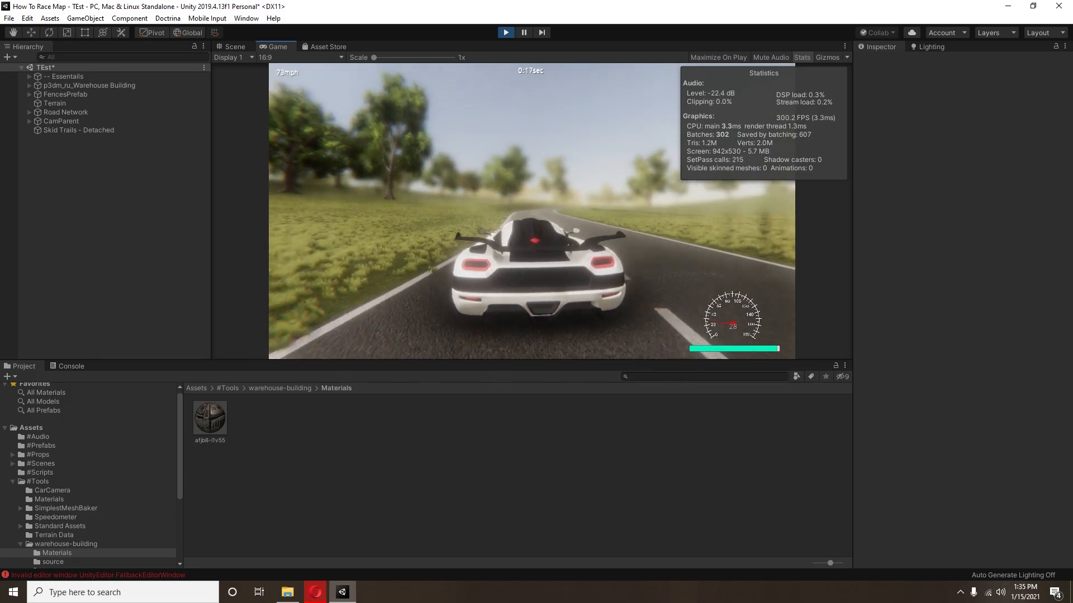
{"action": "key", "text": "space"}
{"action": "key", "text": "w"}
{"action": "key", "text": "a"}
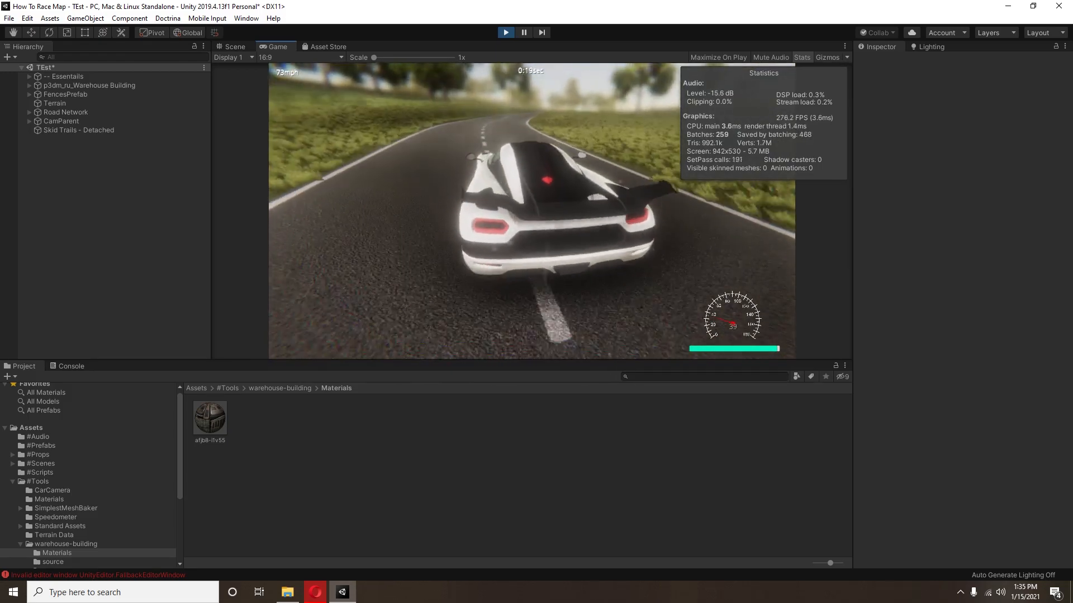
{"action": "key", "text": "w"}
{"action": "key", "text": "d"}
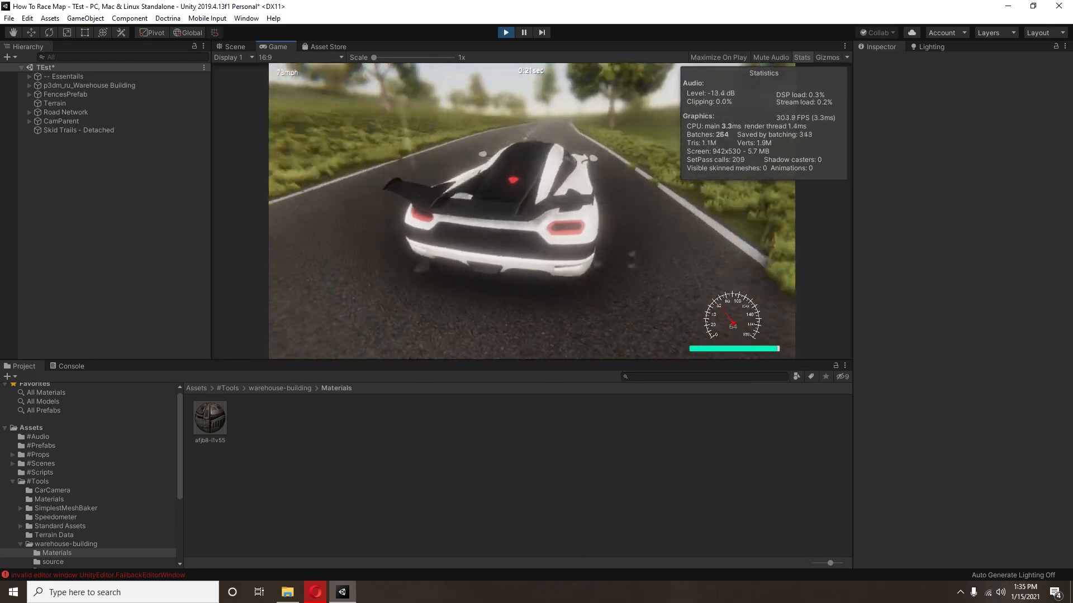
{"action": "key", "text": "w"}
{"action": "key", "text": "d"}
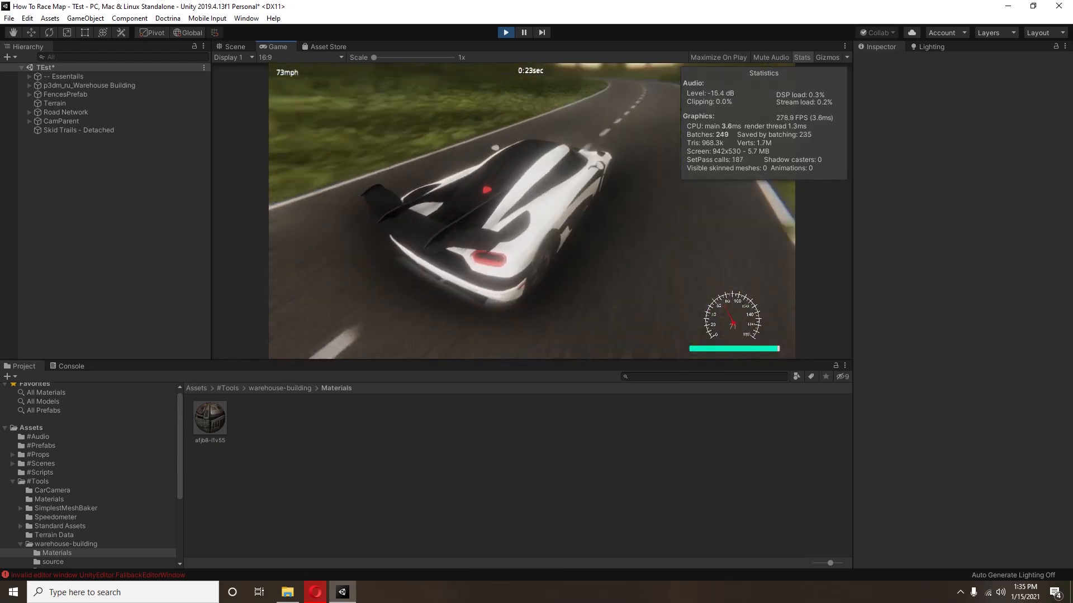
{"action": "key", "text": "a"}
{"action": "key", "text": "s"}
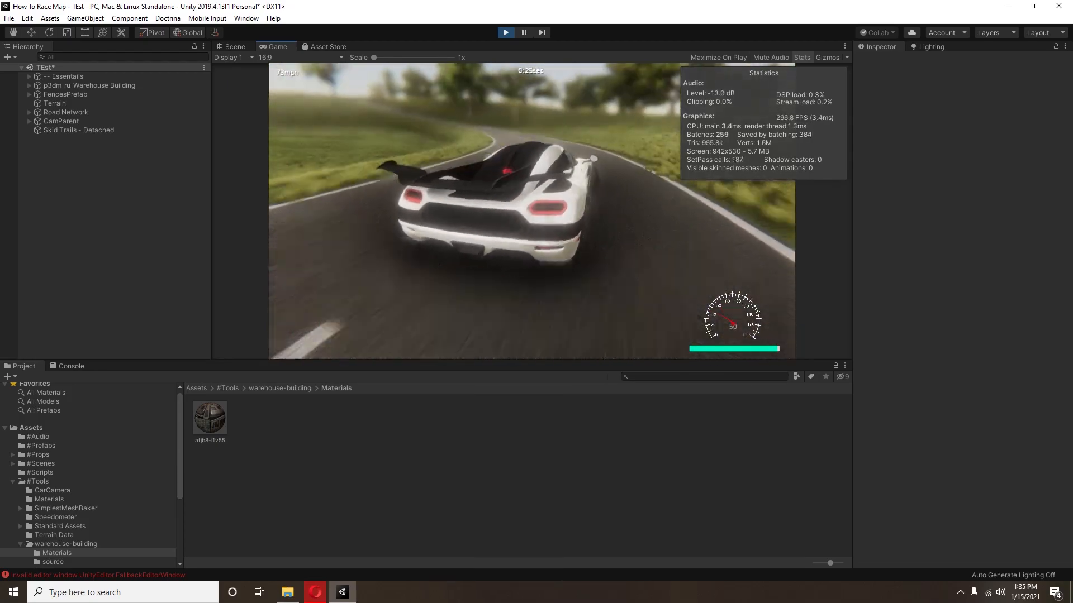
{"action": "key", "text": "d"}
{"action": "key", "text": "Escape"}
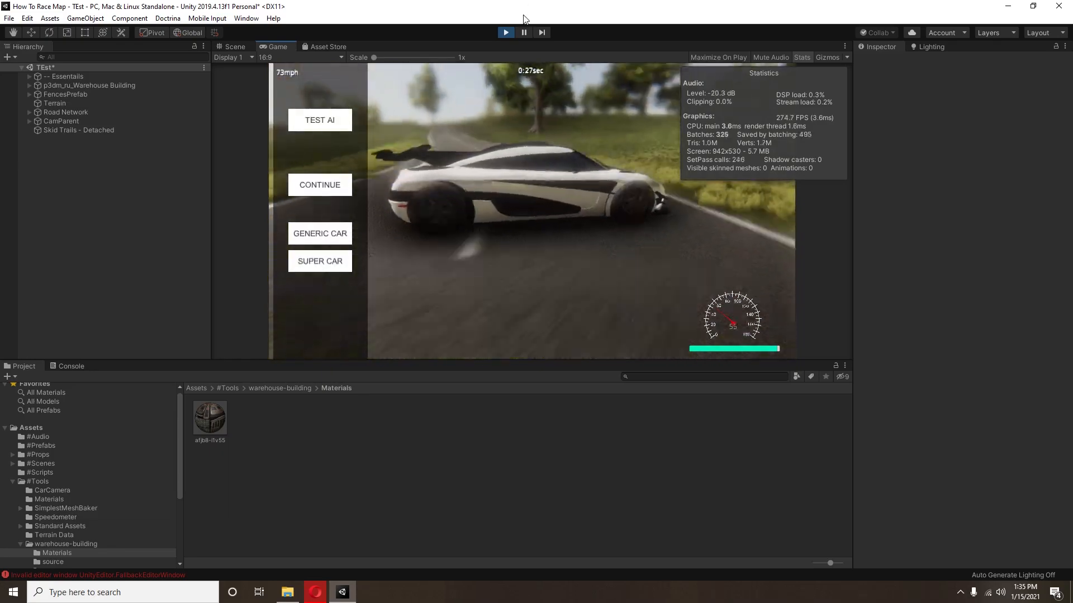
{"action": "left_click", "coordinate": [507, 32]}
Step: Set the Raise Road Network value of the Road Network object to 0.03
{"action": "left_click", "coordinate": [48, 103]}
{"action": "left_click", "coordinate": [40, 111]}
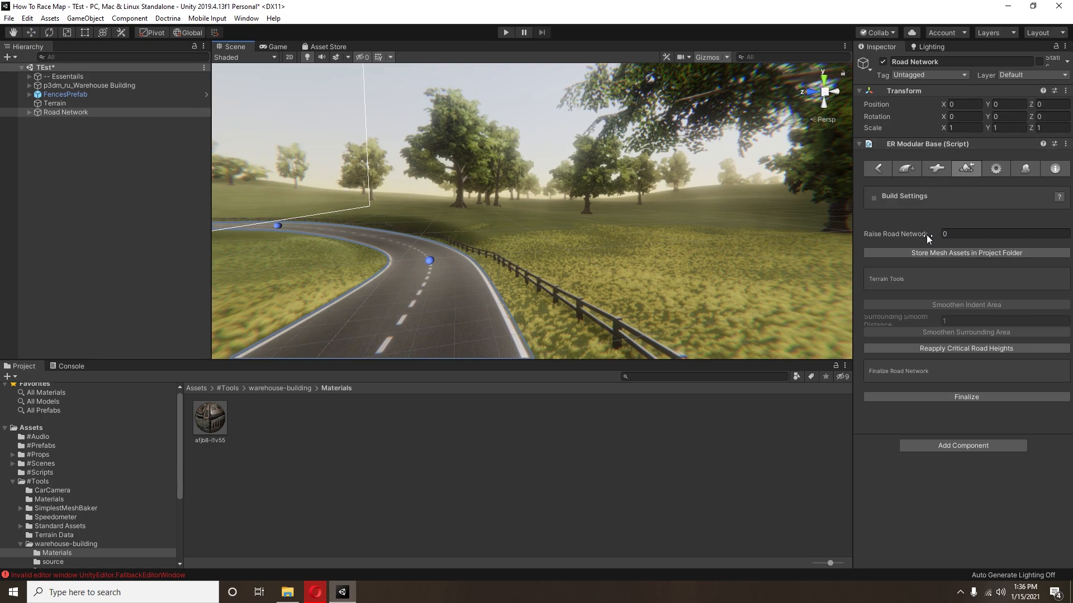
{"action": "left_click", "coordinate": [947, 234]}
{"action": "type", "text": "1"}
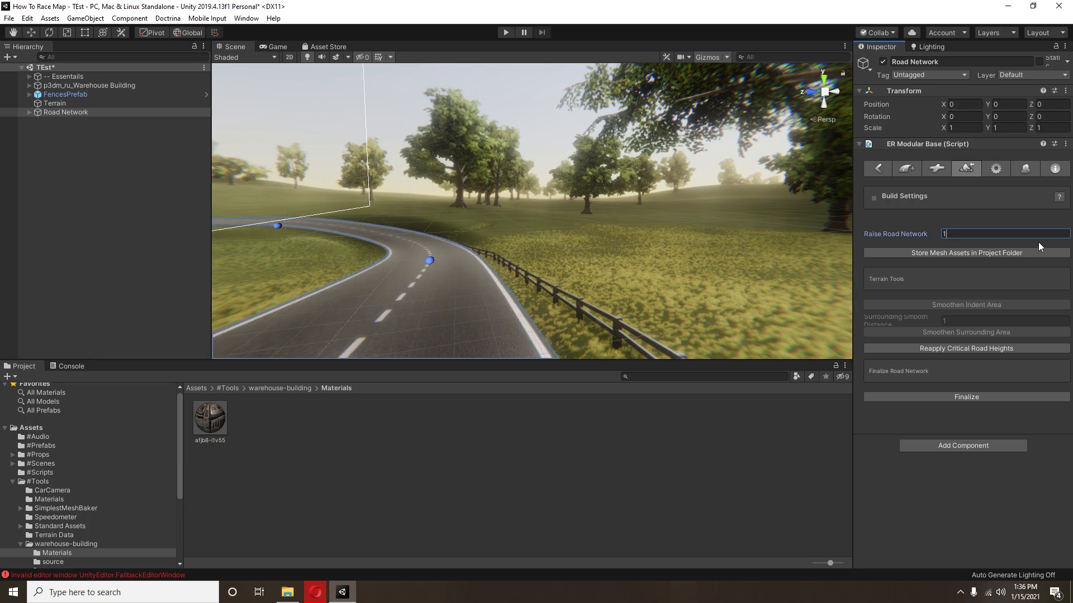
{"action": "middle_click_drag", "start_coordinate": [597, 178], "coordinate": [616, 172]}
{"action": "left_click", "coordinate": [943, 235]}
{"action": "type", "text": "0"}
{"action": "key", "text": "Return"}
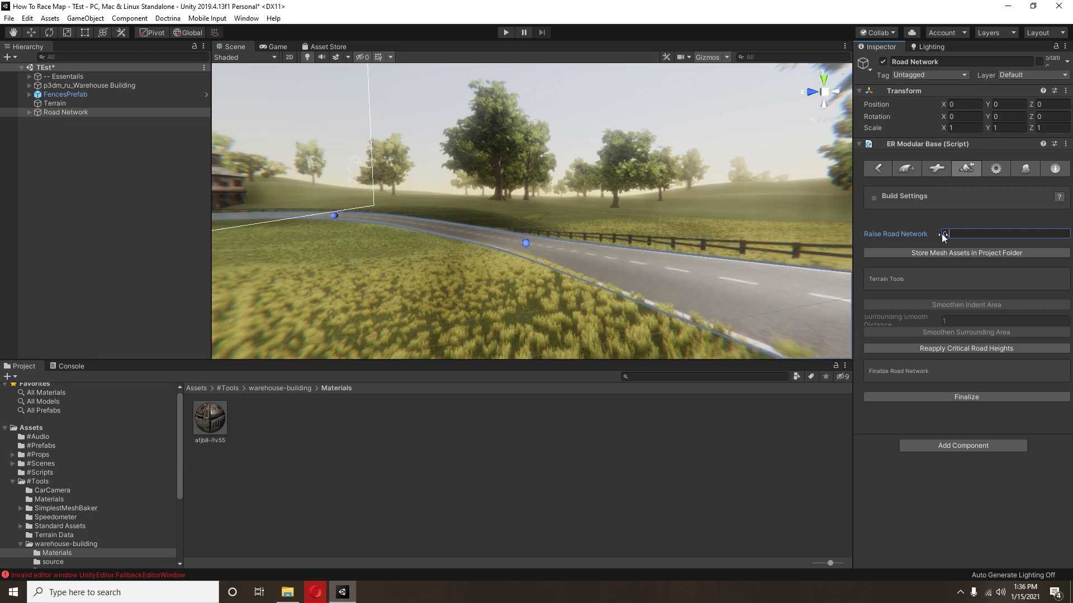
{"action": "type", "text": ".02"}
{"action": "key", "text": "BackSpace"}
{"action": "type", "text": "3"}
Step: Examine the road surface and its edges against the grass along the circuit, ending at the starting line
{"action": "middle_click_drag", "start_coordinate": [531, 187], "coordinate": [387, 270]}
{"action": "right_click_drag", "start_coordinate": [388, 270], "coordinate": [568, 238]}
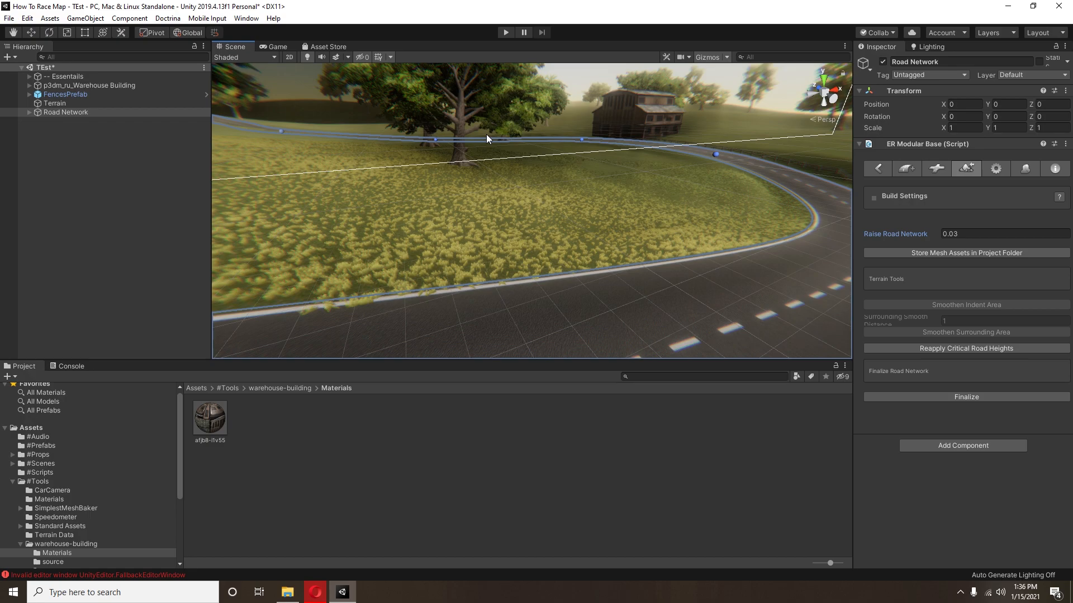
{"action": "right_click_drag", "start_coordinate": [419, 244], "coordinate": [726, 209]}
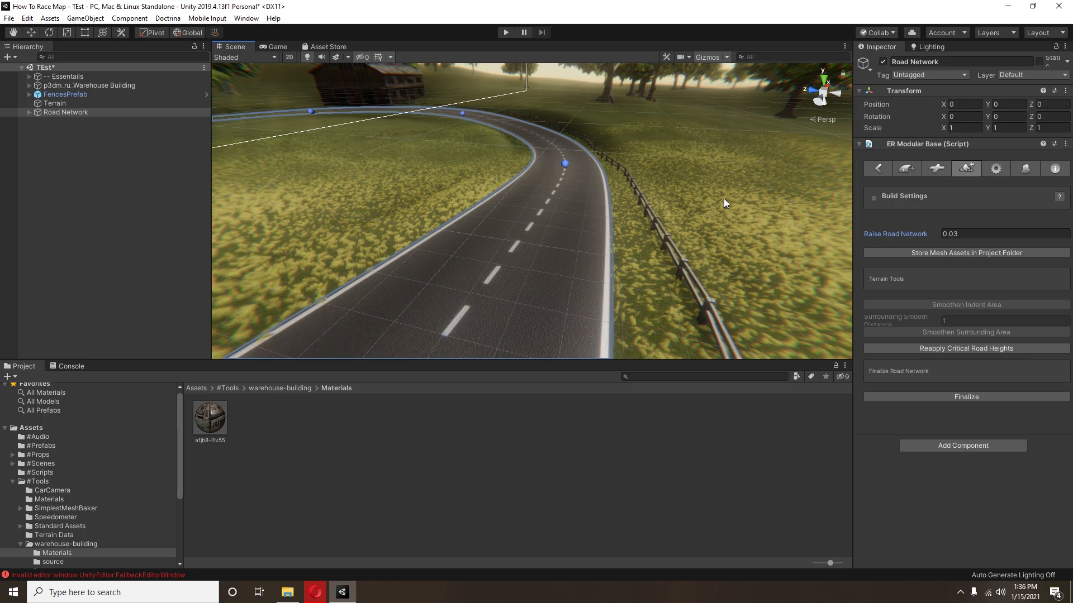
{"action": "right_click_drag", "start_coordinate": [561, 96], "coordinate": [498, 232]}
{"action": "scroll", "coordinate": [520, 200], "scroll_direction": "down", "scroll_amount": 5}
{"action": "middle_click_drag", "start_coordinate": [520, 200], "coordinate": [602, 288]}
{"action": "scroll", "coordinate": [459, 169], "scroll_direction": "down", "scroll_amount": 5}
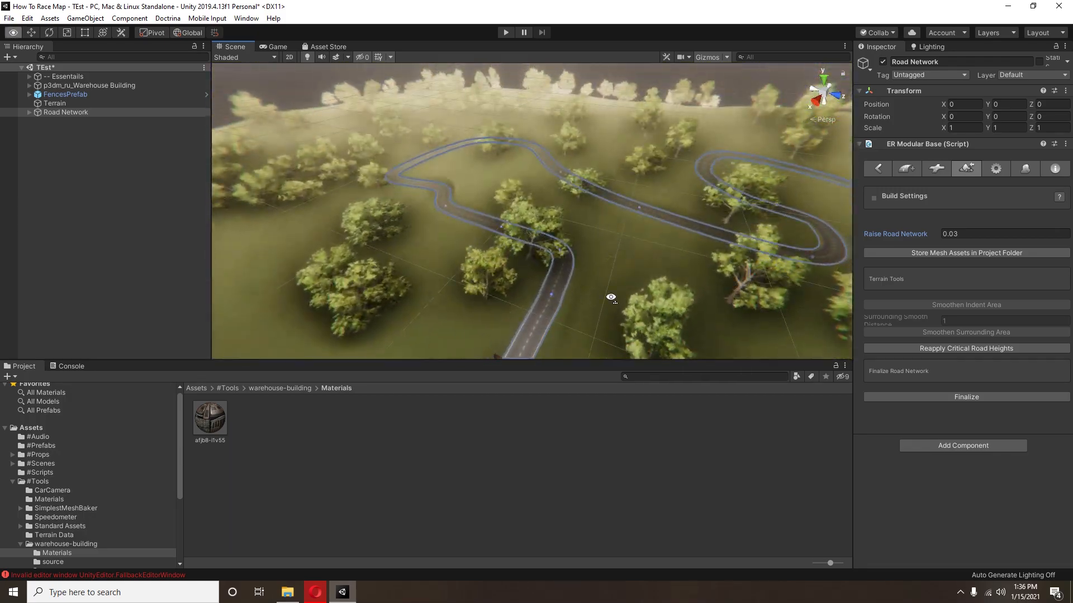
{"action": "right_click_drag", "start_coordinate": [601, 289], "coordinate": [572, 298]}
{"action": "middle_click_drag", "start_coordinate": [573, 298], "coordinate": [409, 207]}
{"action": "middle_click_drag", "start_coordinate": [472, 223], "coordinate": [545, 219]}
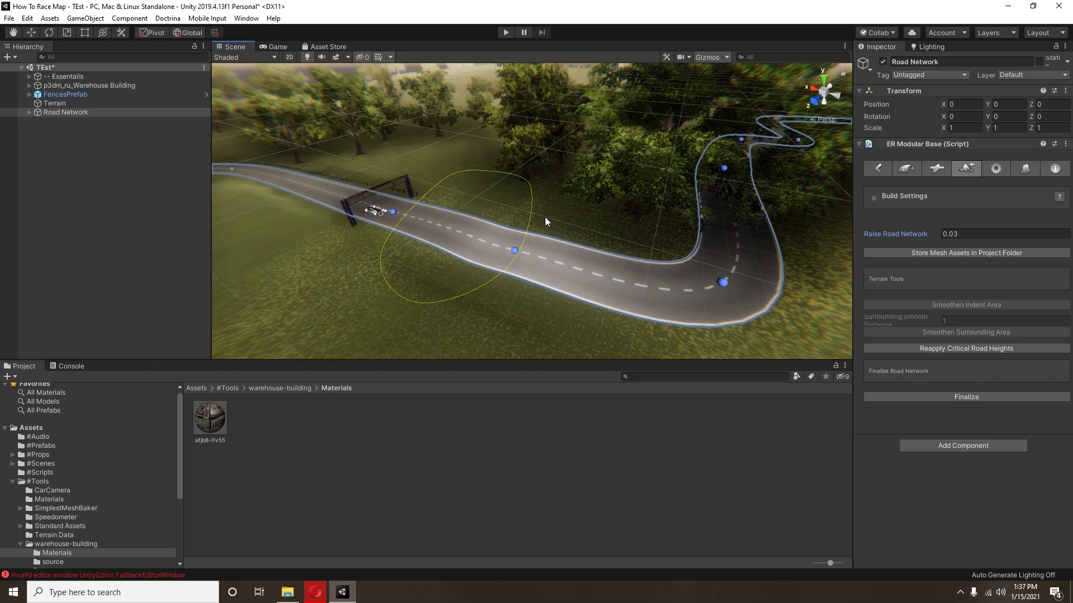
{"action": "scroll", "coordinate": [500, 257], "scroll_direction": "down", "scroll_amount": 2}
{"action": "scroll", "coordinate": [501, 257], "scroll_direction": "up", "scroll_amount": 4}
{"action": "right_click_drag", "start_coordinate": [502, 256], "coordinate": [390, 243]}
{"action": "middle_click_drag", "start_coordinate": [390, 243], "coordinate": [672, 144]}
{"action": "right_click_drag", "start_coordinate": [672, 144], "coordinate": [484, 211]}
{"action": "scroll", "coordinate": [448, 219], "scroll_direction": "down", "scroll_amount": 1}
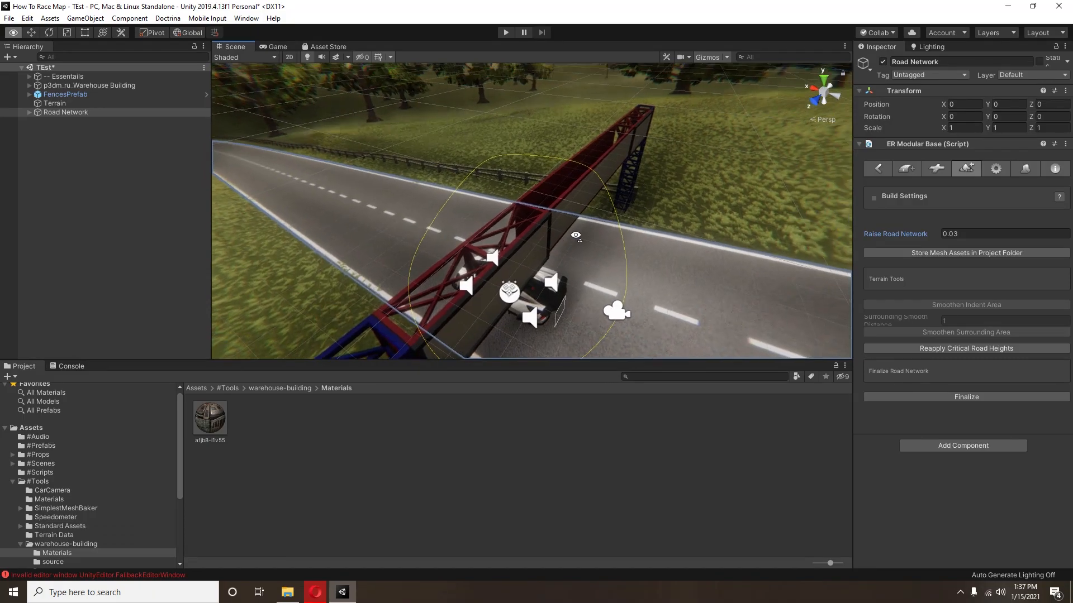
Step: Select the Super Car object at the starting line and raise it to about Y 169.22 with the Move tool
{"action": "right_click_drag", "start_coordinate": [682, 240], "coordinate": [571, 196]}
{"action": "middle_click_drag", "start_coordinate": [571, 196], "coordinate": [508, 169]}
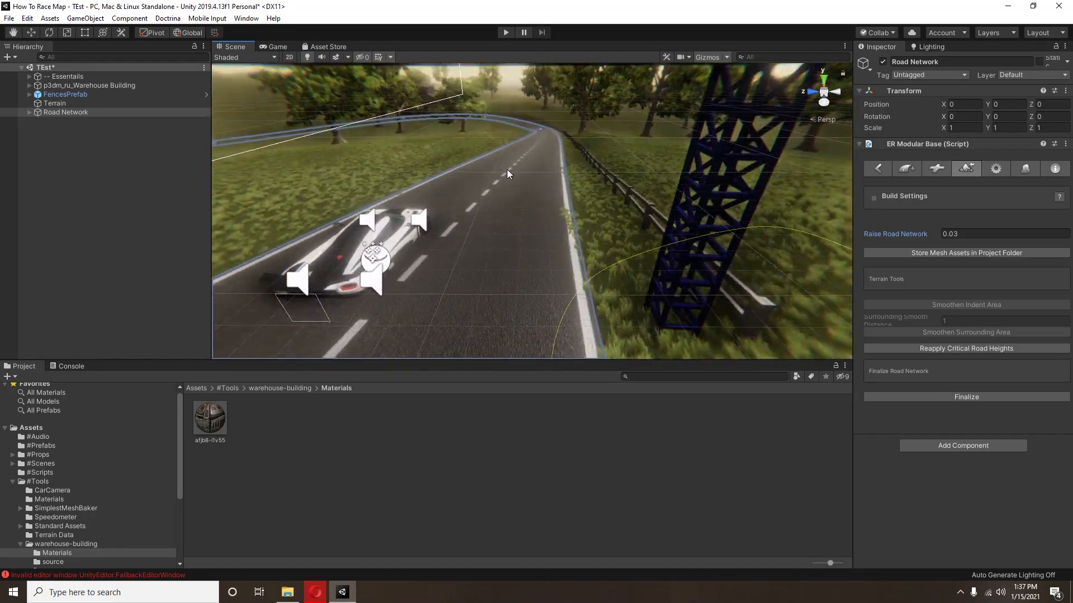
{"action": "right_click_drag", "start_coordinate": [507, 170], "coordinate": [333, 147]}
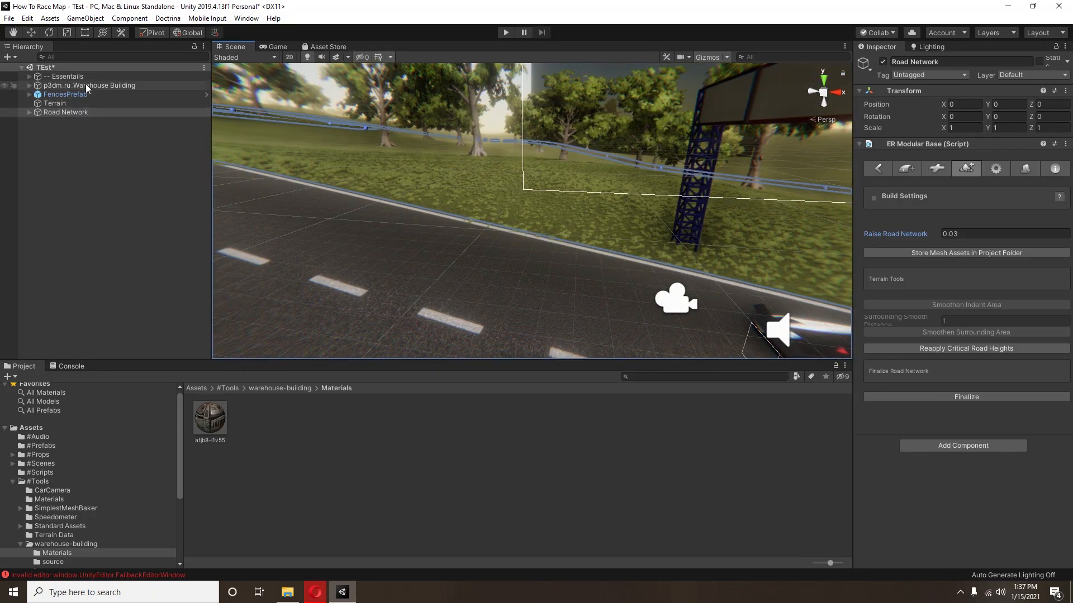
{"action": "middle_click_drag", "start_coordinate": [709, 279], "coordinate": [576, 234]}
{"action": "left_click", "coordinate": [575, 235]}
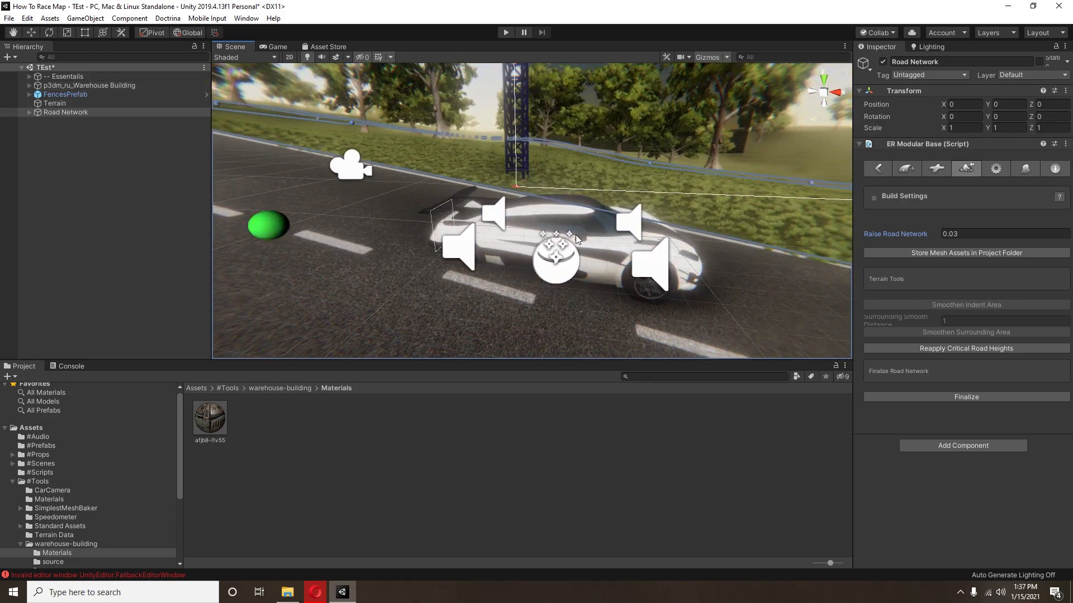
{"action": "left_click", "coordinate": [32, 35]}
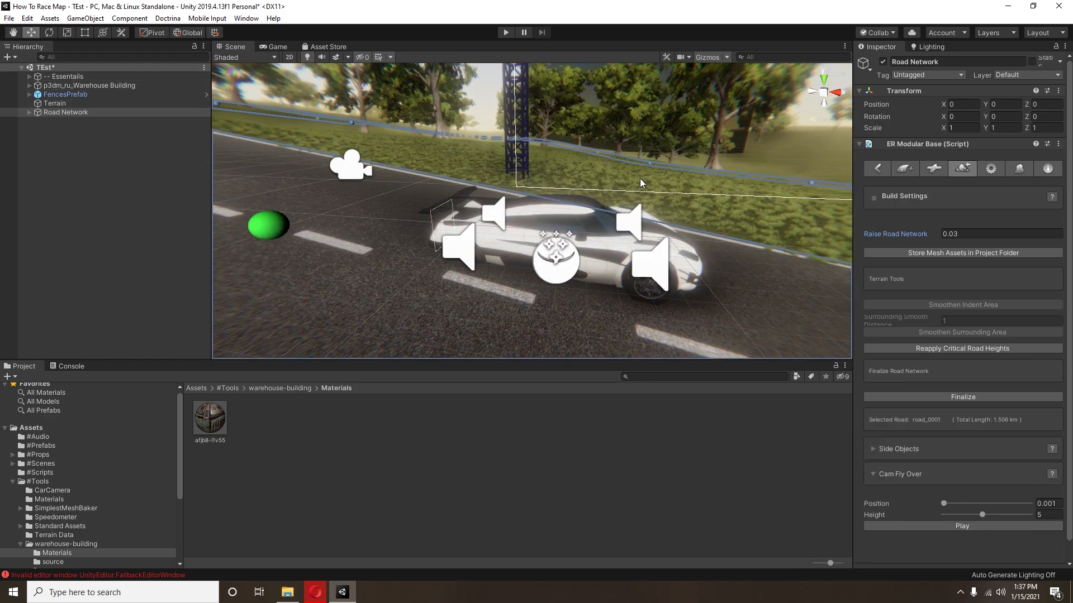
{"action": "left_click", "coordinate": [569, 235]}
{"action": "left_click", "coordinate": [568, 238]}
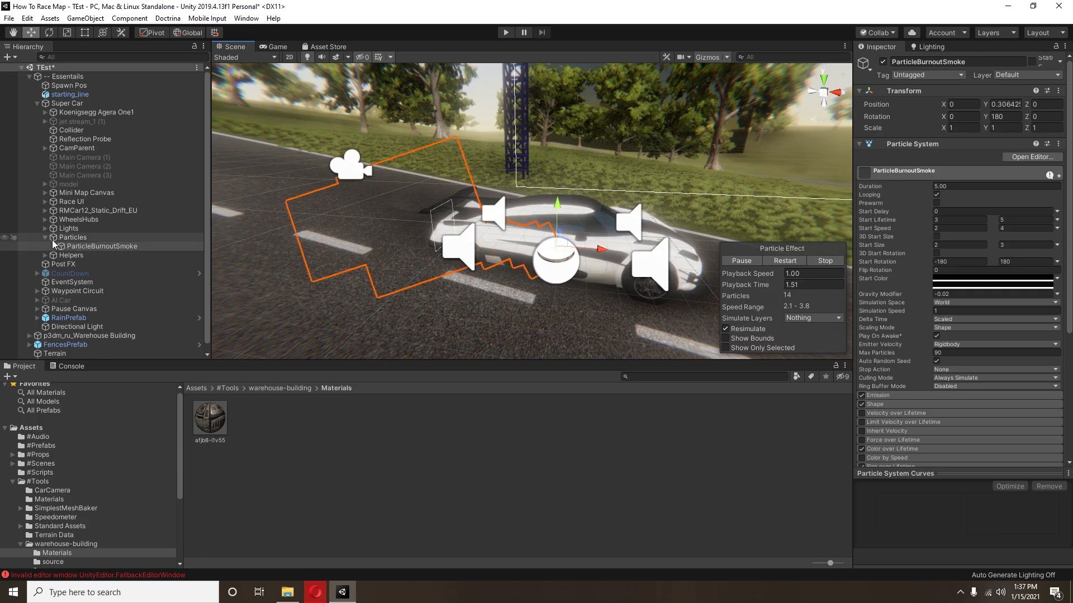
{"action": "left_click", "coordinate": [567, 235]}
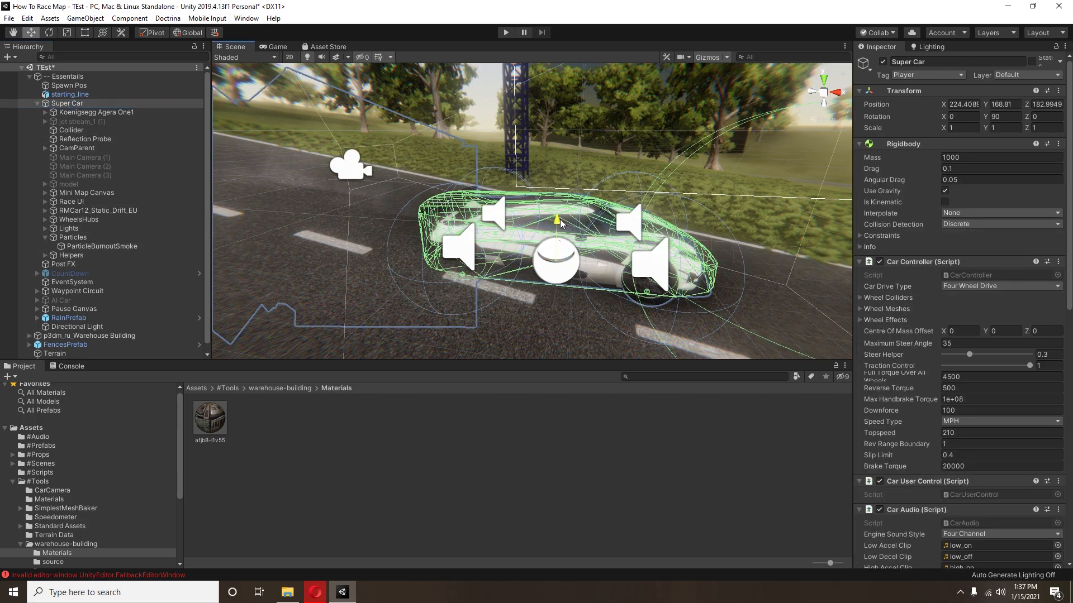
{"action": "right_click_drag", "start_coordinate": [359, 258], "coordinate": [611, 264]}
{"action": "scroll", "coordinate": [565, 257], "scroll_direction": "down", "scroll_amount": 5}
{"action": "middle_click_drag", "start_coordinate": [562, 257], "coordinate": [577, 252]}
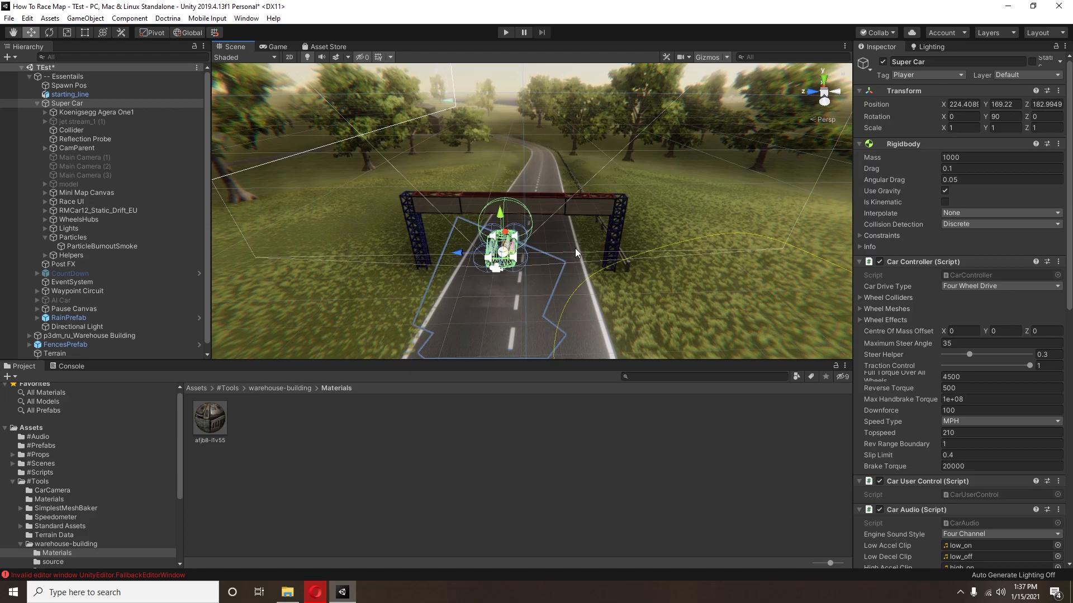